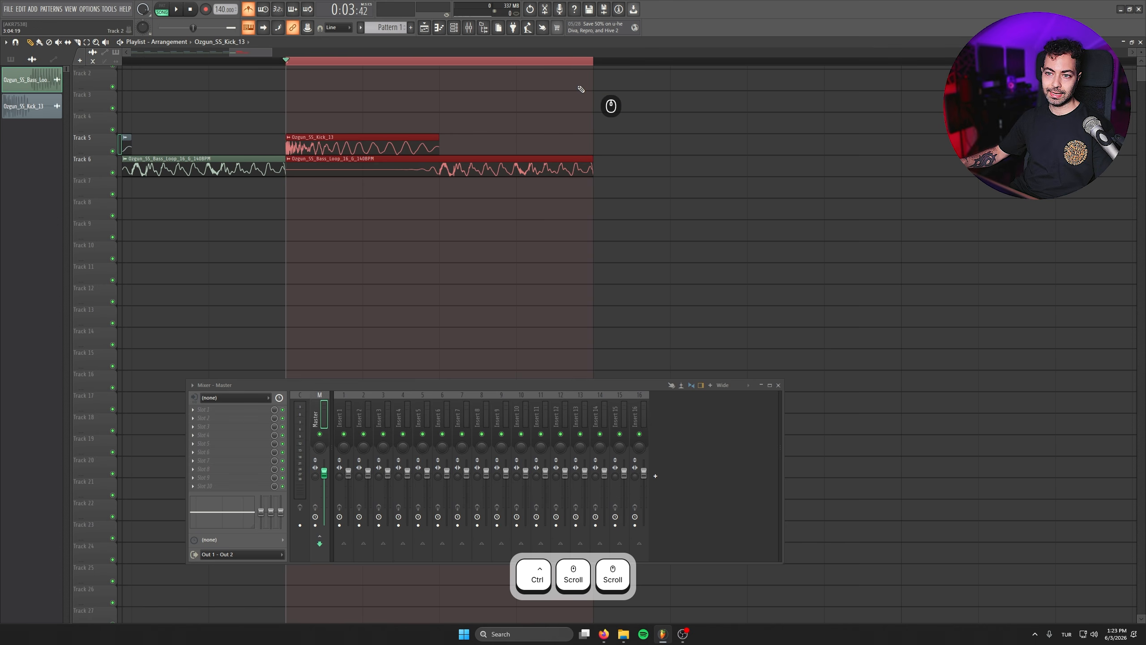
Shorten the Kick_13 clip at bar 3 on Track 5 and delete the bass loop clip beneath it on Track 6
left_click(349, 168)
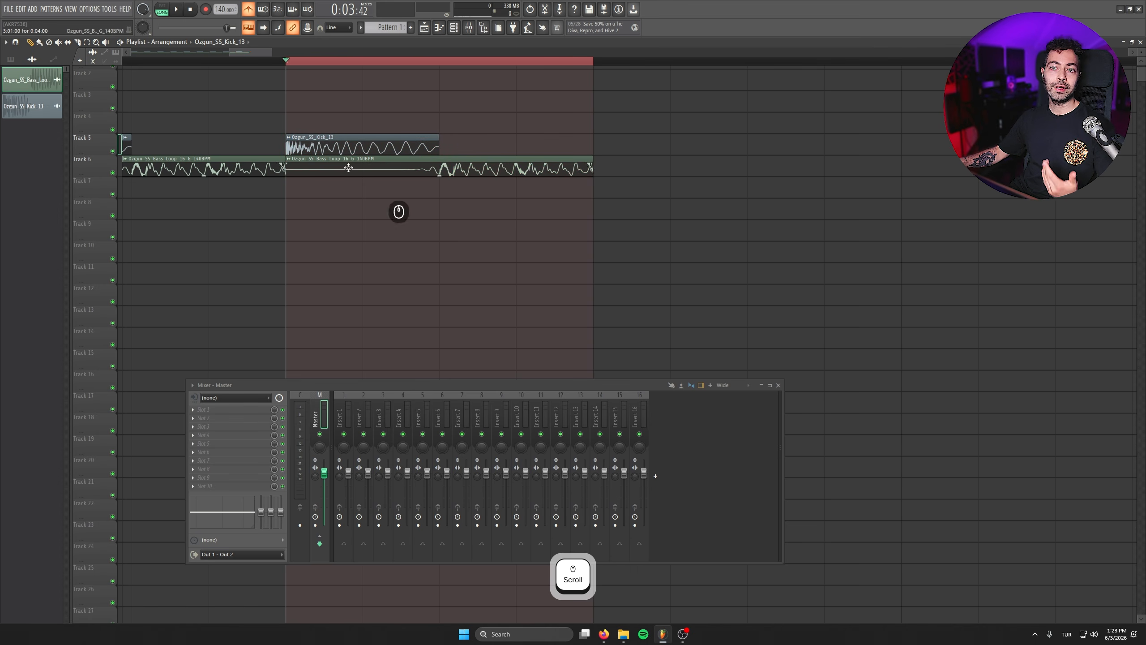
left_click(287, 65)
left_click_drag(437, 136, 354, 147)
right_click(314, 159)
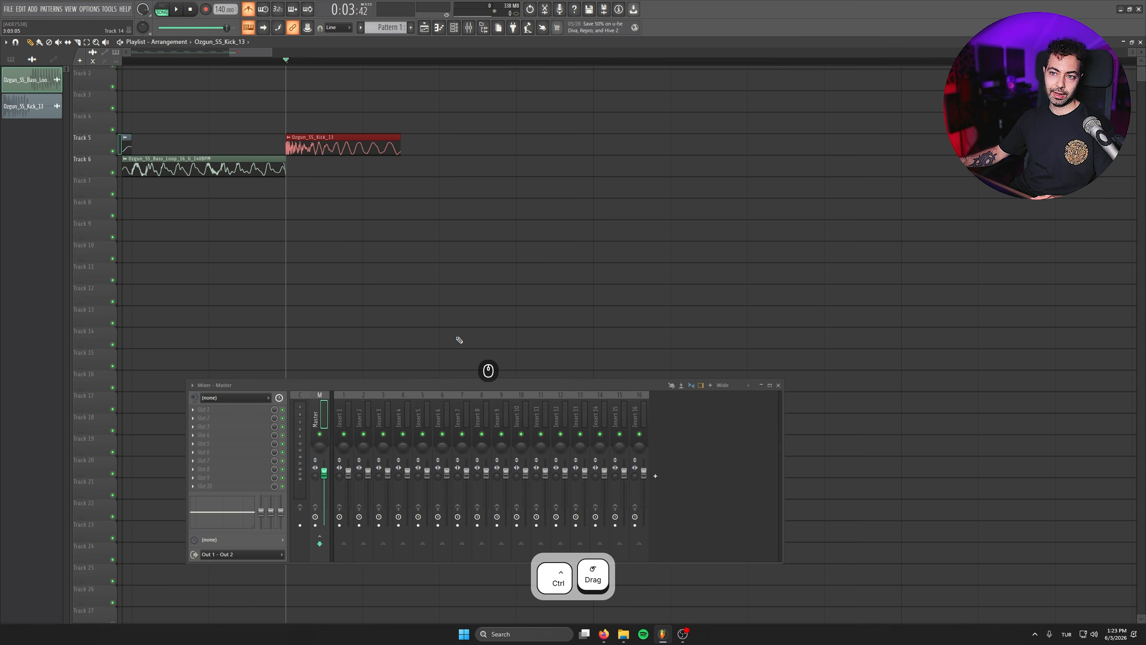
Duplicate the shortened kick clip repeatedly end to end along Track 5 and delete the extra copies
left_click(594, 61, "ctrl")
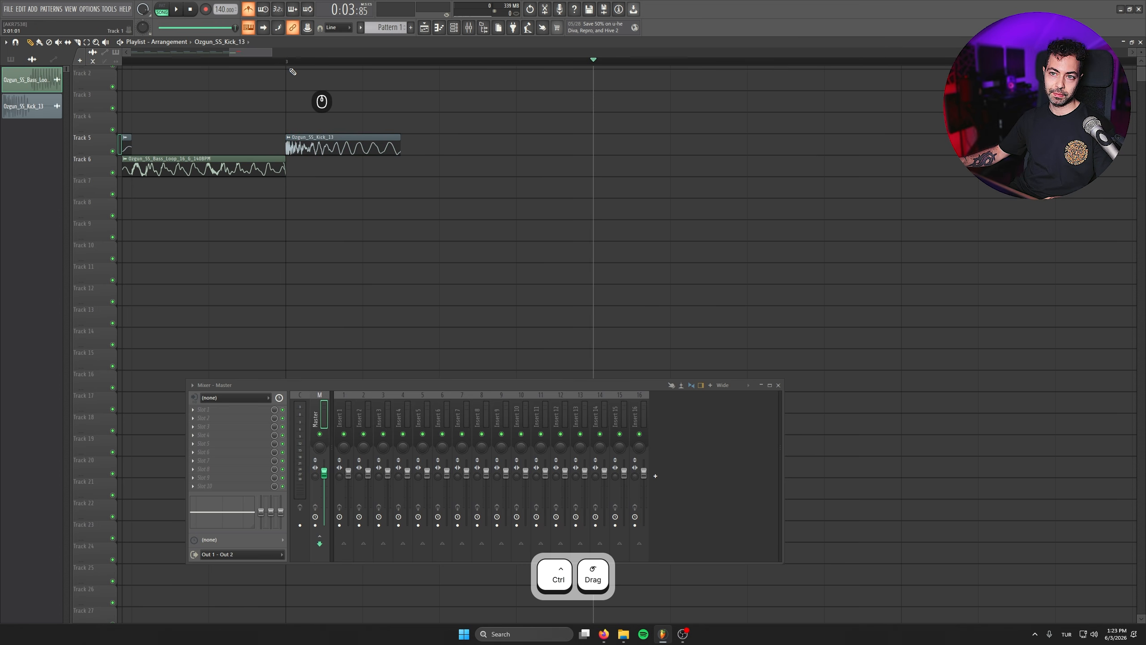
left_click(287, 61)
left_click_drag(289, 62, 361, 264, "ctrl")
key("ctrl+b")
key("ctrl+b")
key("ctrl+b")
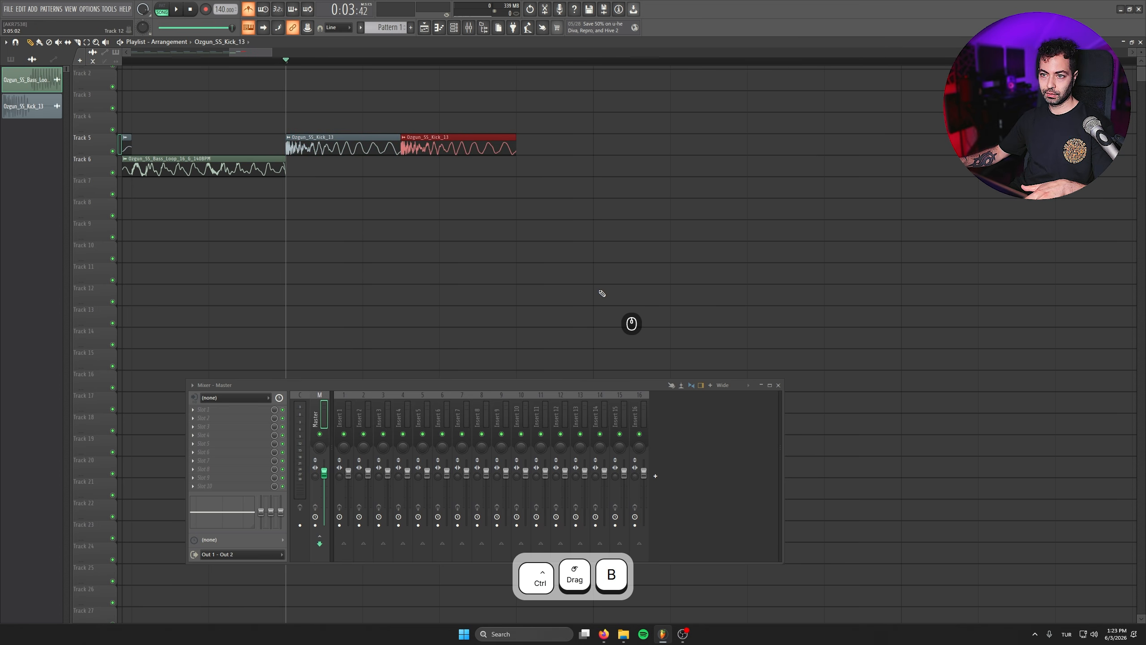
key("ctrl+b")
key("ctrl+b")
key("ctrl+b")
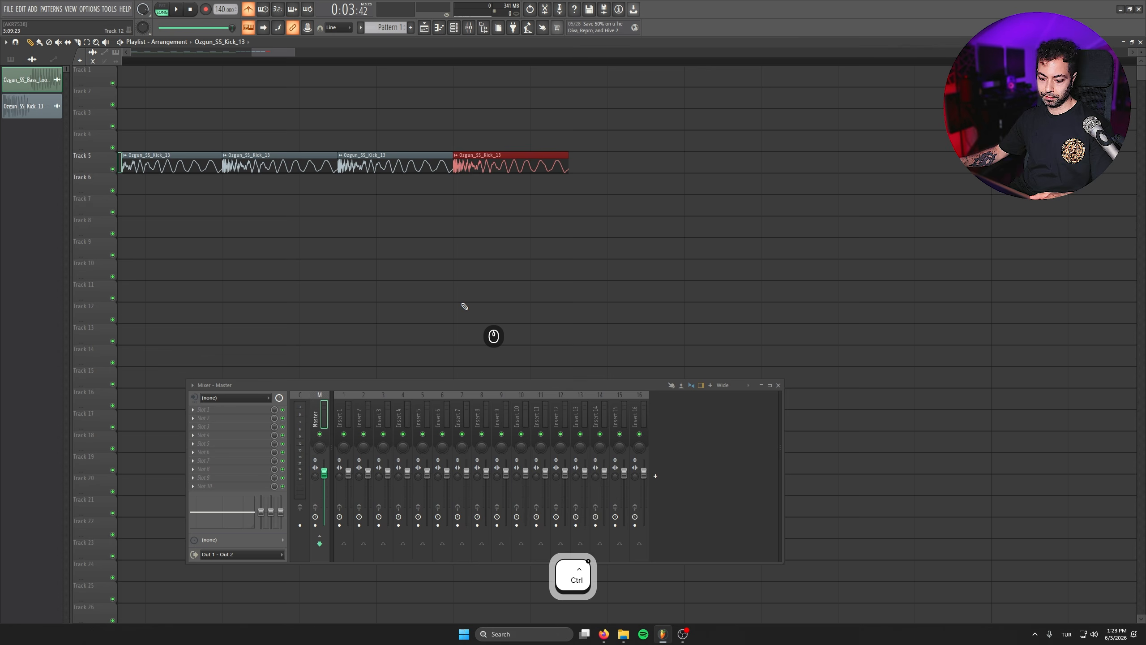
key("ctrl+b")
key("ctrl+b")
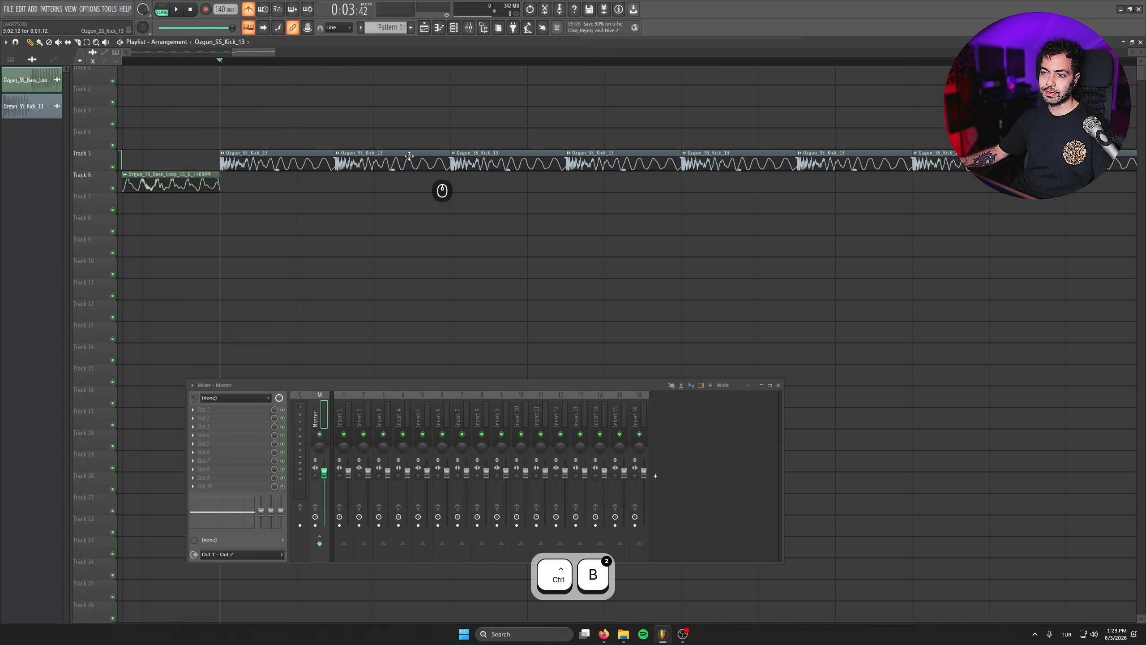
left_click_drag(1068, 161, 351, 162)
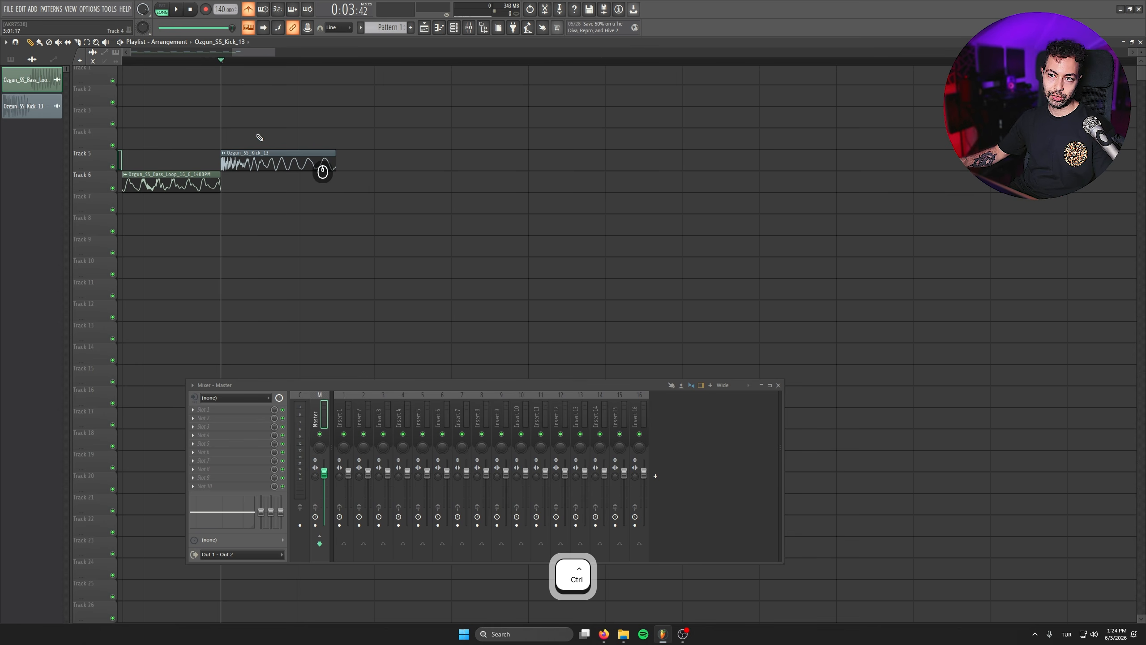
Select a one-beat time range over the kick at bar 3 and duplicate it on every beat through bar 5
left_click_drag(259, 61, 510, 69)
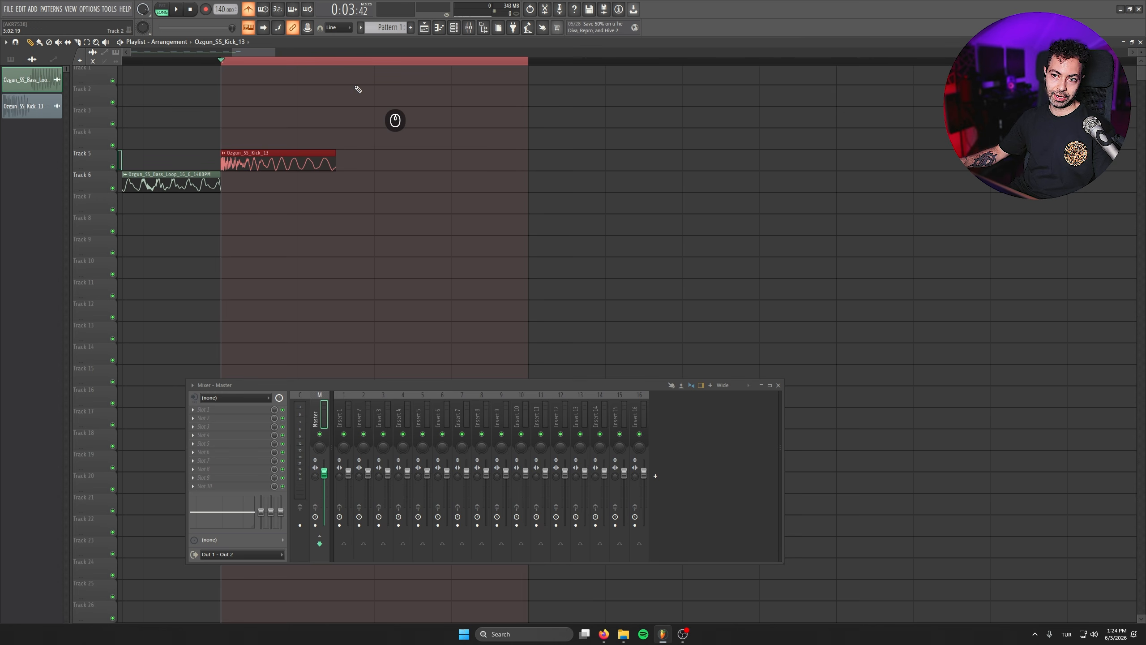
left_click_drag(397, 85, 290, 232)
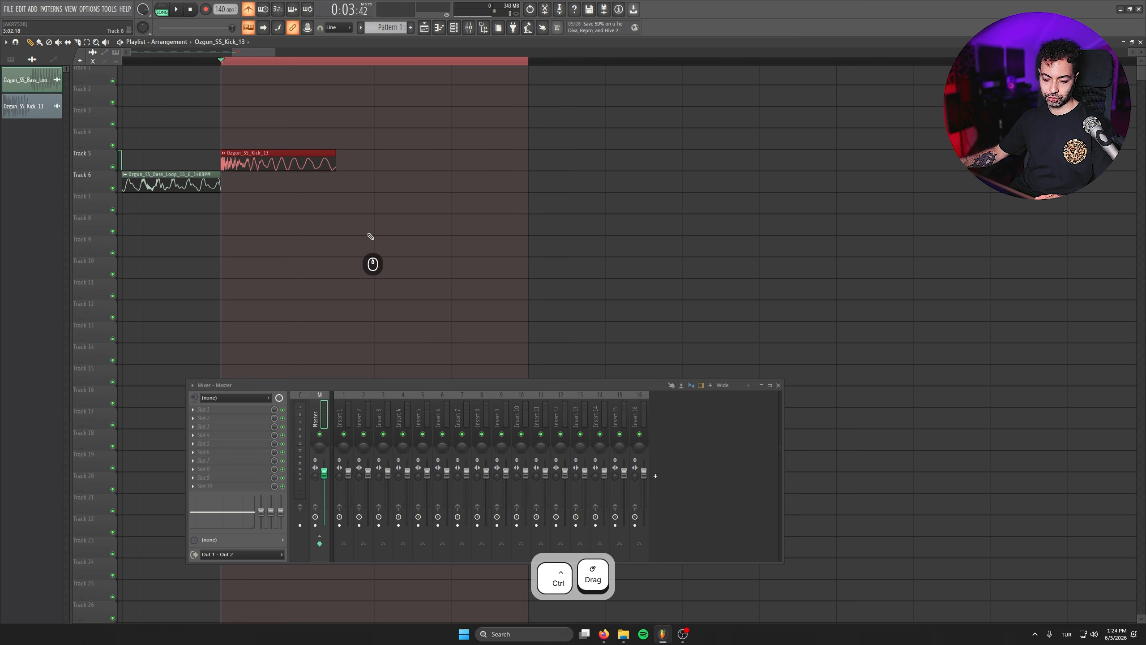
key("ctrl+b")
scroll(435, 289, "down", 3)
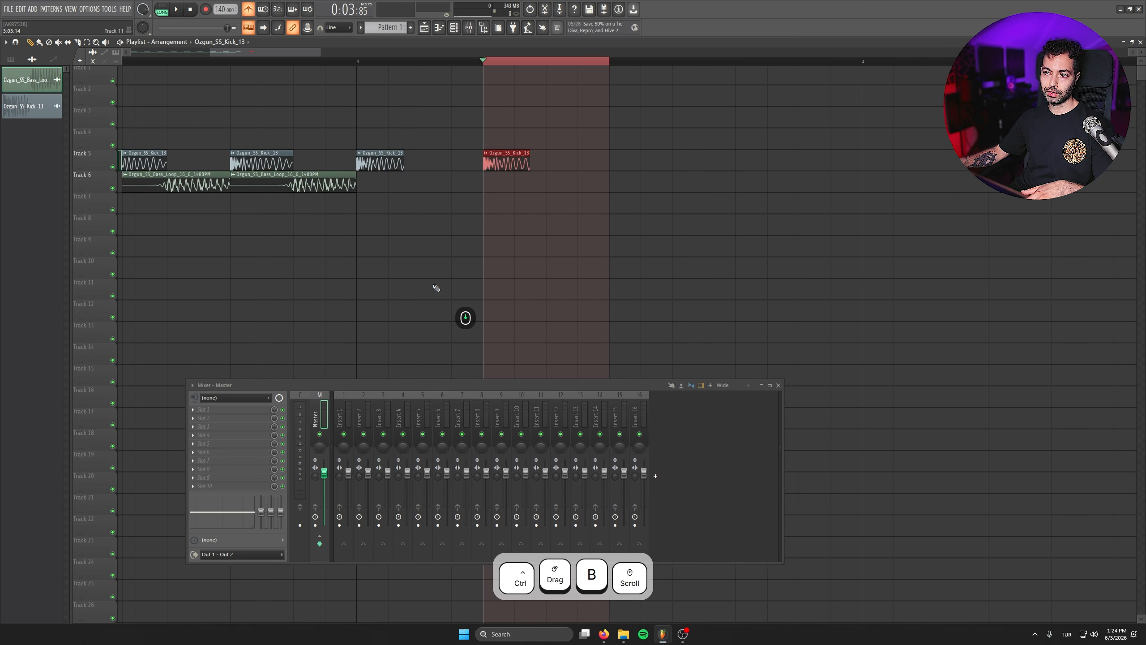
key("ctrl+b")
key("ctrl+b")
key("ctrl+b")
key("ctrl+b")
key("ctrl+b")
key("ctrl+b")
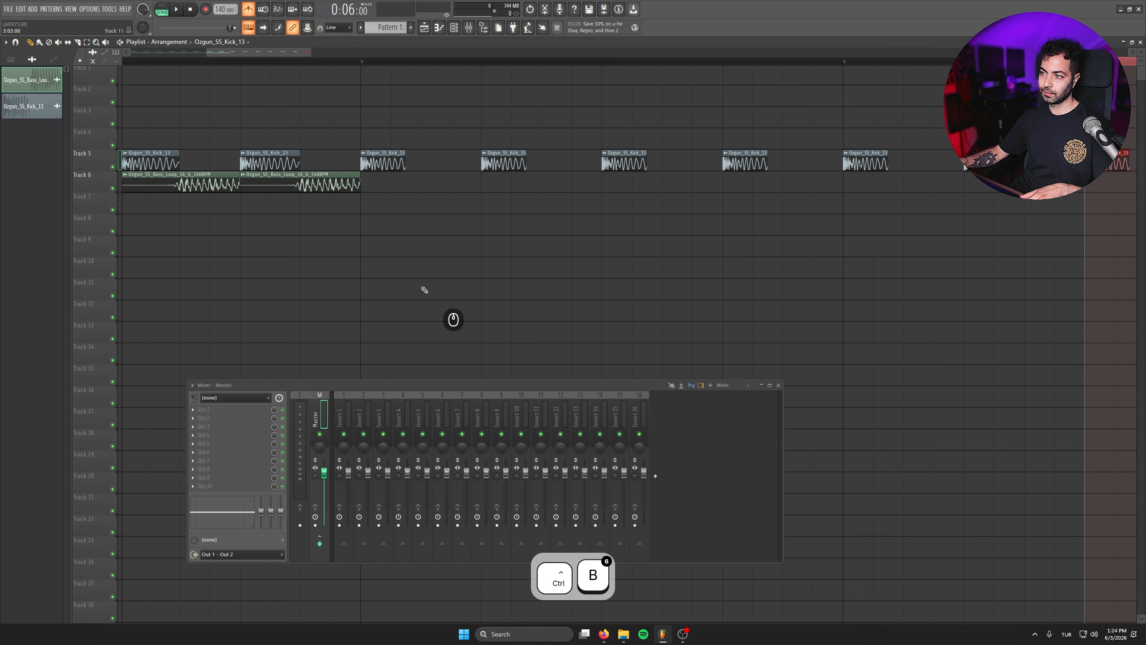
scroll(424, 289, "down", 2)
key("ctrl+b")
scroll(419, 289, "down", 2)
key("ctrl+b")
key("ctrl+b")
key("ctrl+b")
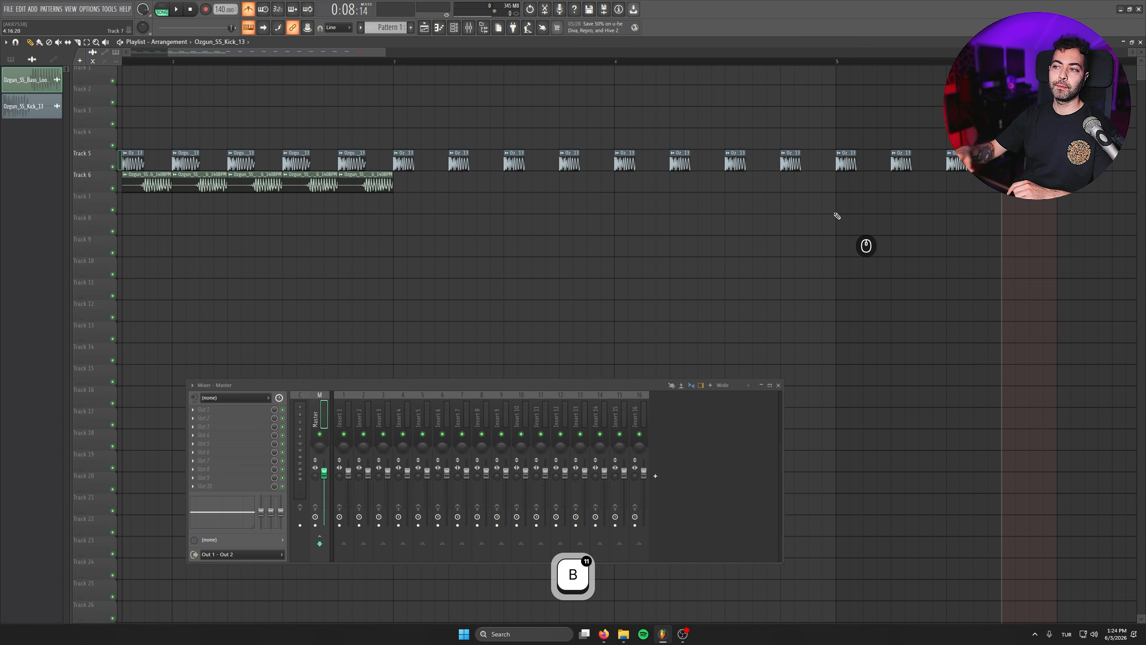
Delete all kick clips on Track 5 from bar 3 onward
left_click_drag(1046, 127, 392, 256)
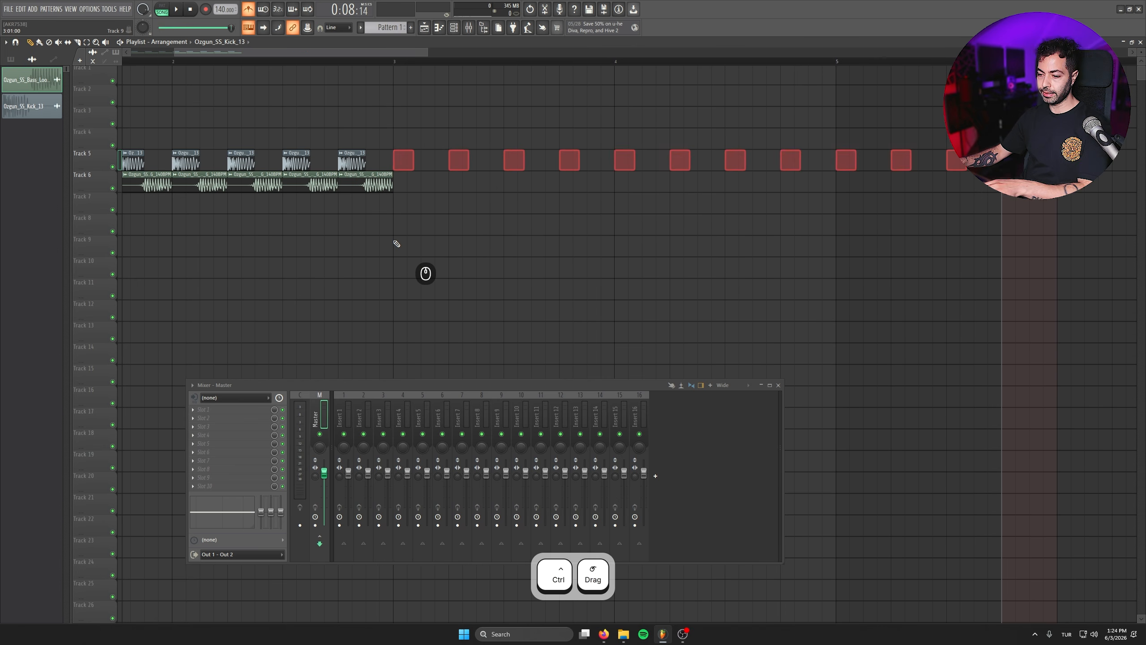
key("Delete")
Set the playlist's snap option to Line
scroll(349, 251, "up", 2, "ctrl")
scroll(493, 349, "up", 2, "alt")
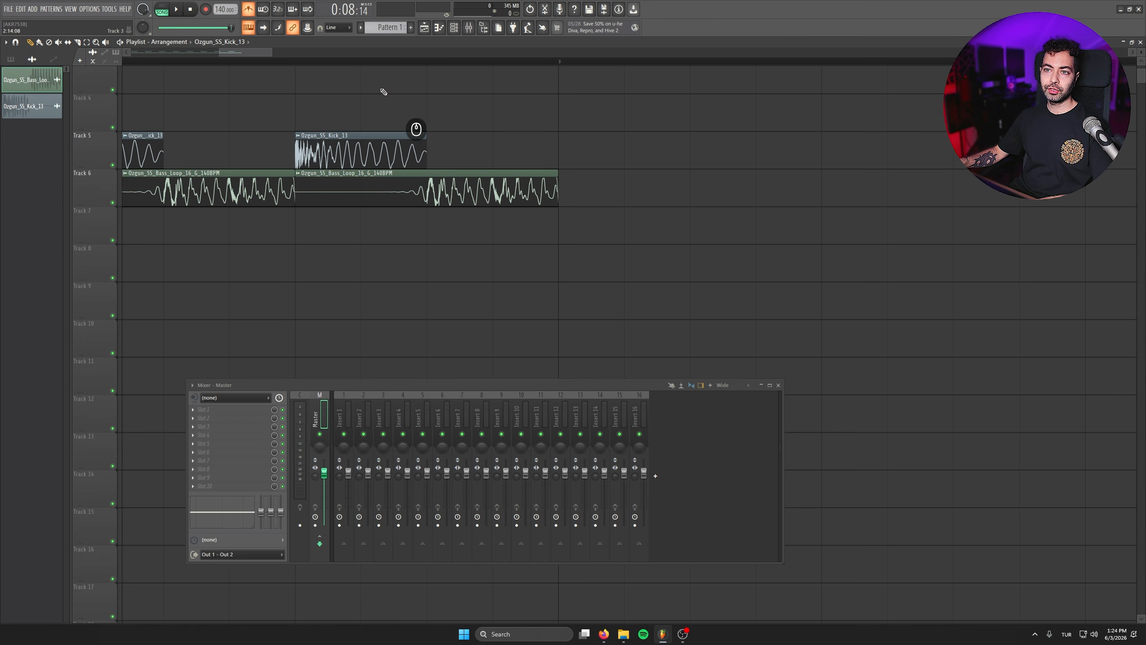
left_click(342, 27)
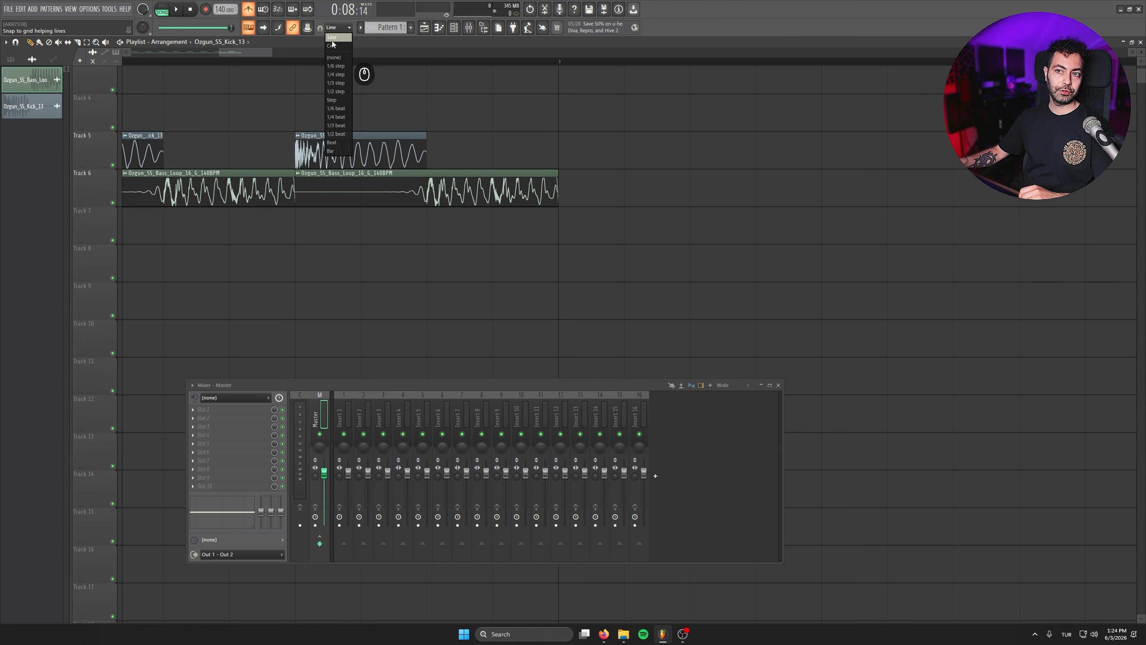
left_click(333, 38)
Try shifting the last bass loop clip before bar 3 along Track 6, with and without snapping
left_click_drag(305, 203, 339, 199)
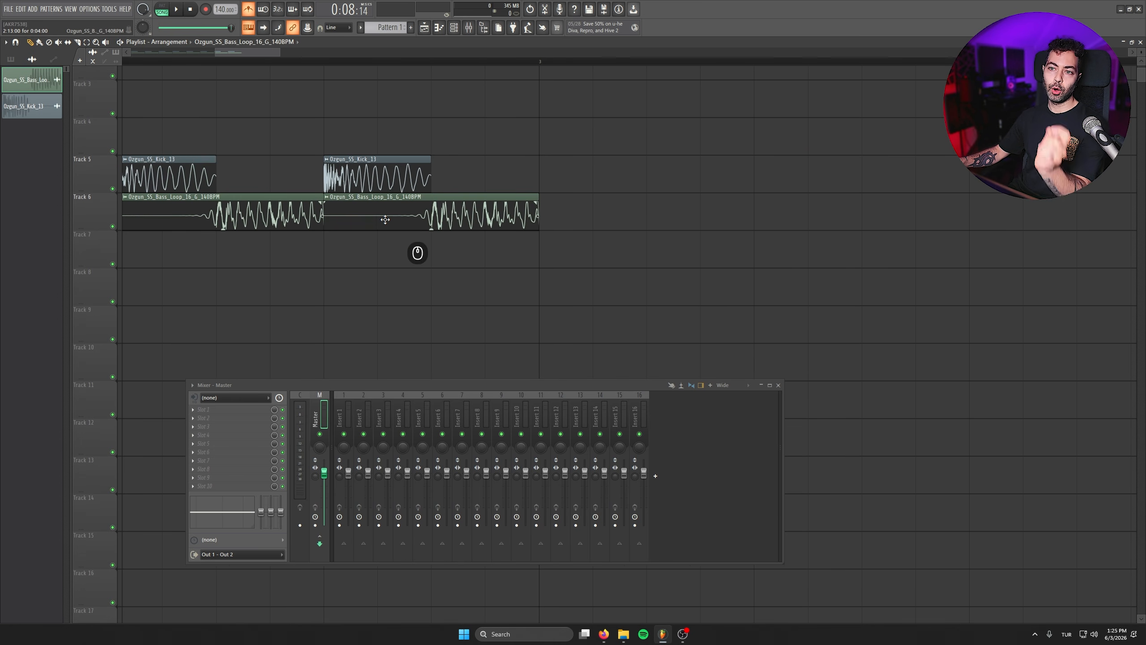
left_click_drag(370, 209, 393, 219)
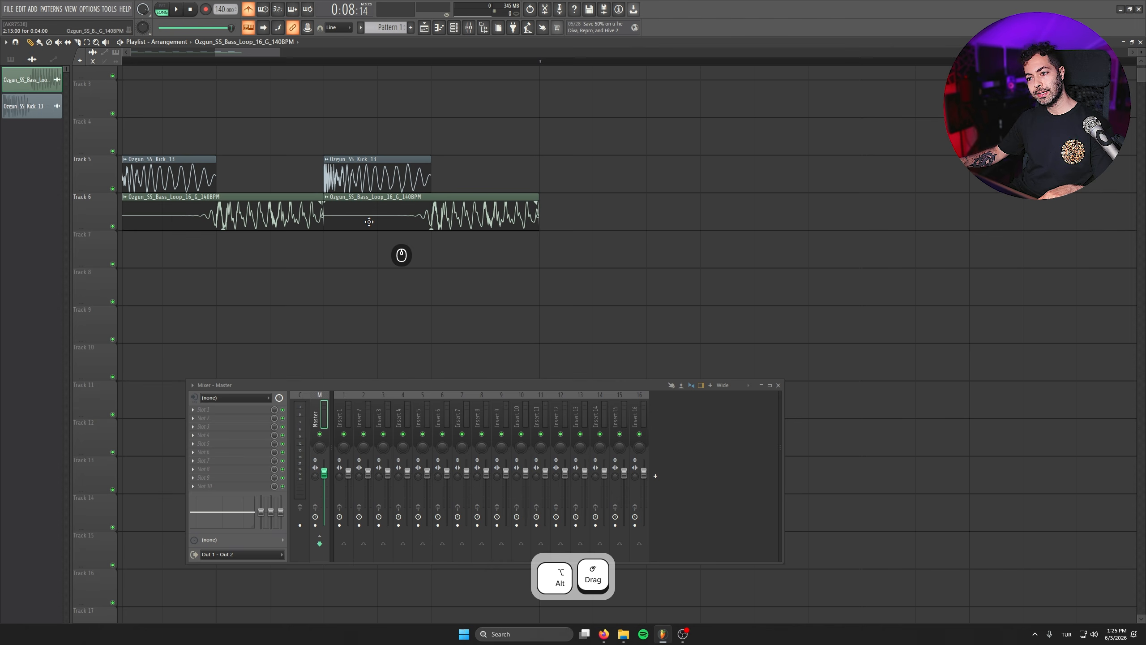
left_click_drag(369, 222, 369, 221)
scroll(348, 267, "up", 3, "ctrl")
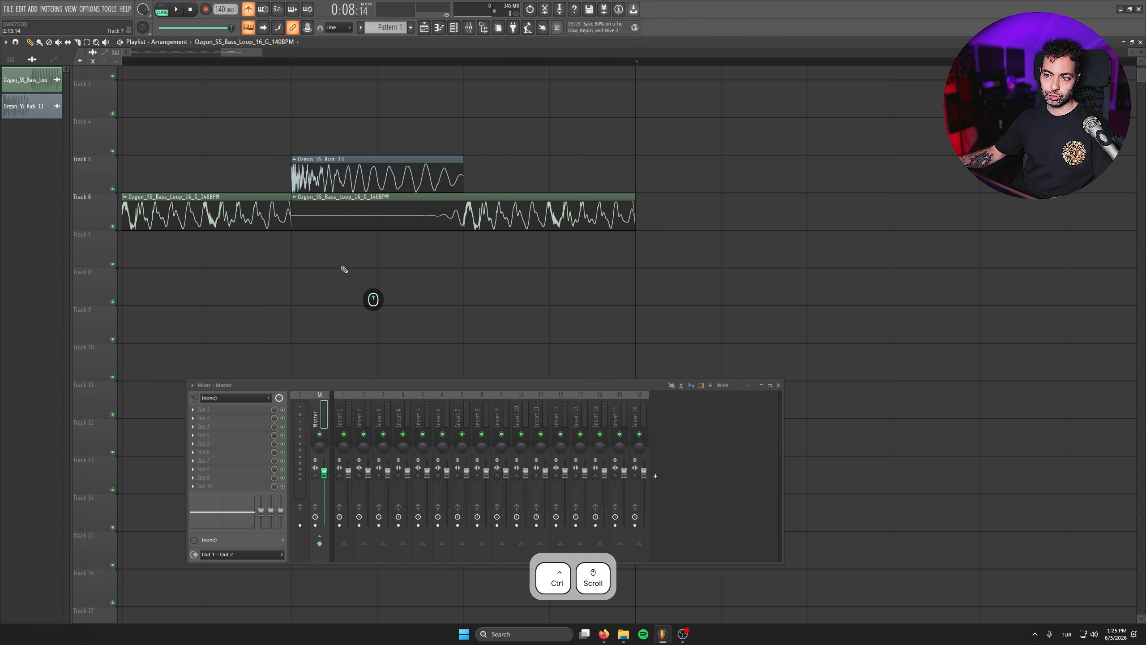
mouse_move(343, 218)
left_mouse_down()
mouse_move(451, 215)
mouse_move(334, 216)
left_mouse_up()
Examine how the playlist's grid lines subdivide at different zoom levels around the kick and bass clips
scroll(418, 270, "down", 1, "ctrl")
scroll(418, 270, "down", 3, "ctrl")
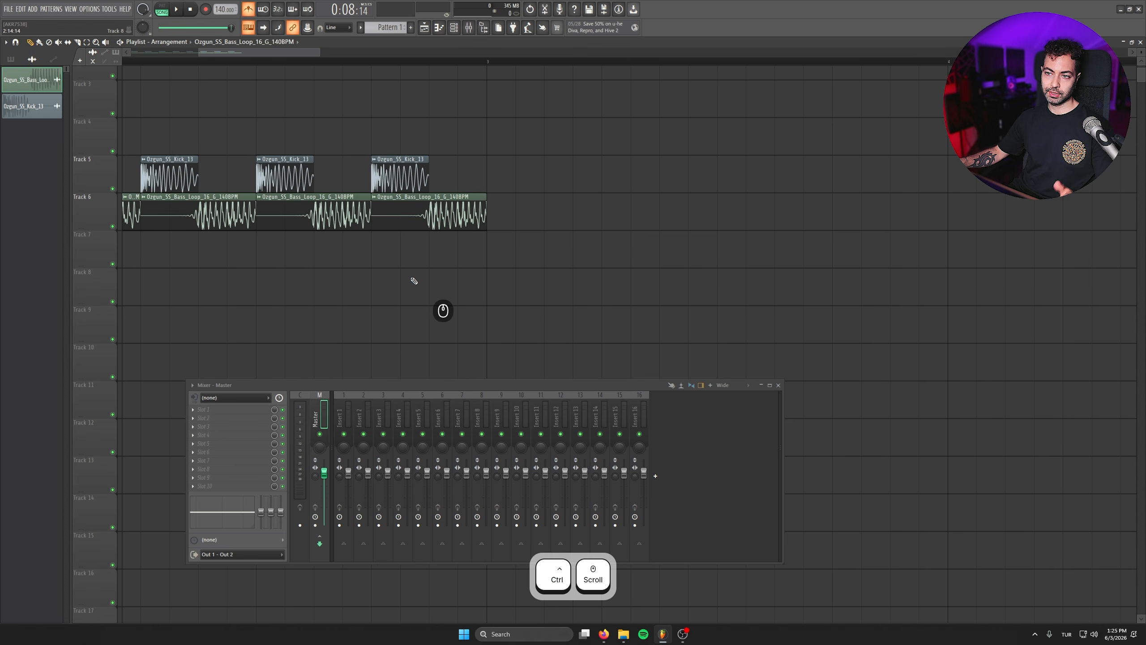
scroll(927, 290, "down", 3, "ctrl")
scroll(635, 284, "up", 5, "ctrl")
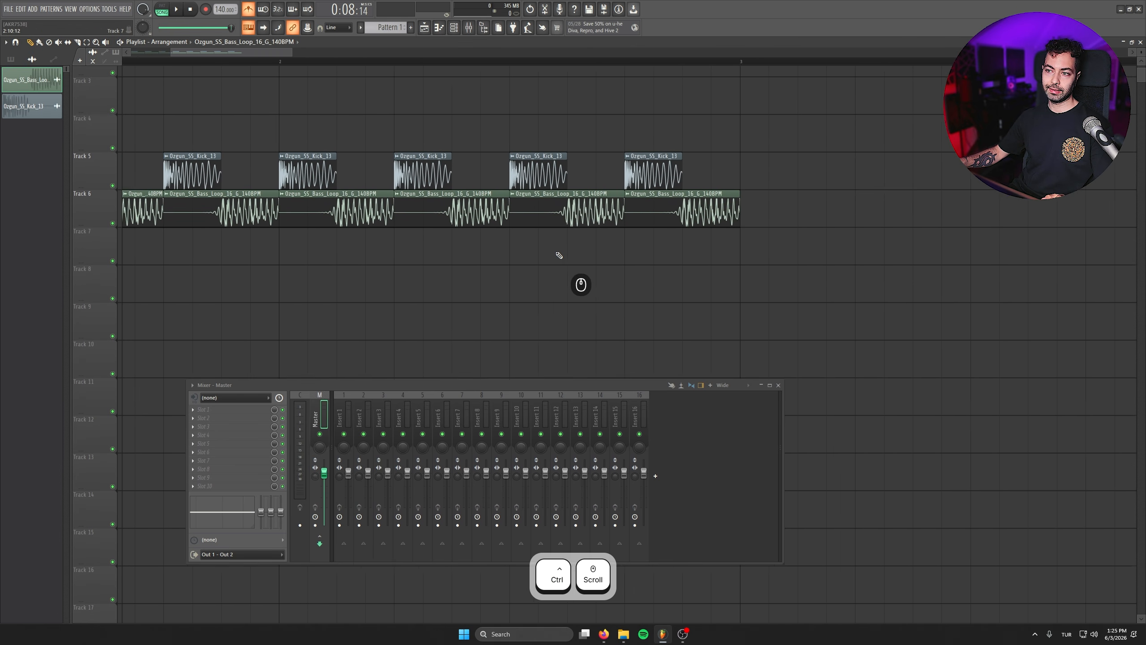
scroll(568, 290, "down", 1, "ctrl")
scroll(573, 274, "up", 2, "ctrl")
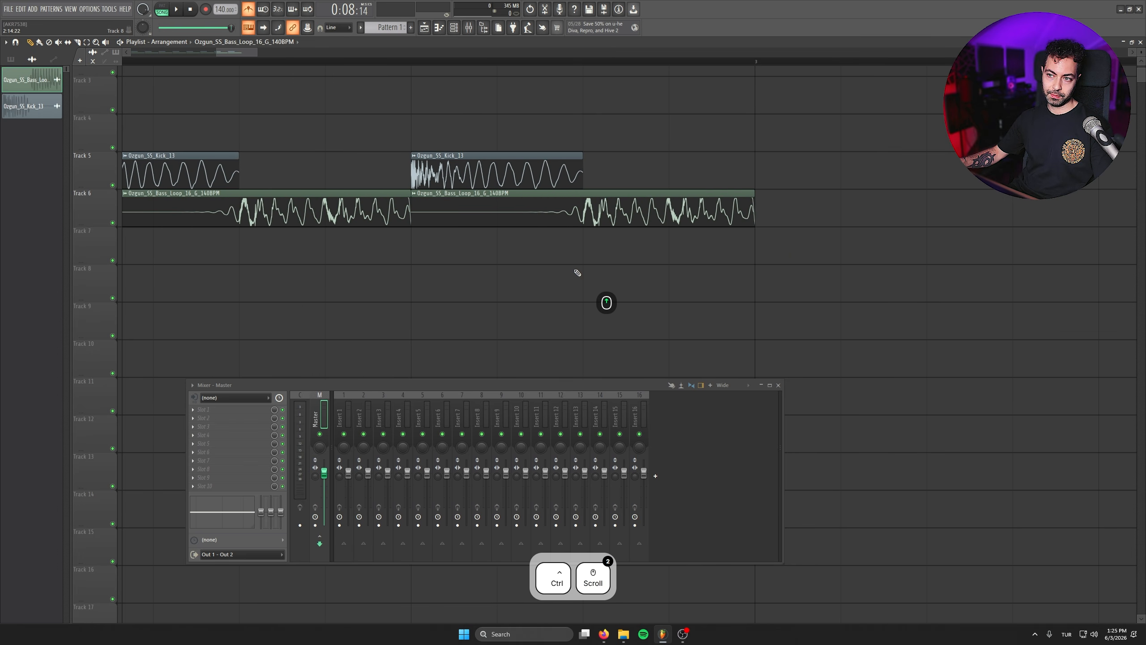
scroll(557, 282, "down", 2, "ctrl")
scroll(558, 282, "down", 2)
mouse_move(535, 223)
left_mouse_down()
mouse_move(598, 224)
mouse_move(535, 224)
left_mouse_up()
scroll(553, 297, "down", 2, "ctrl")
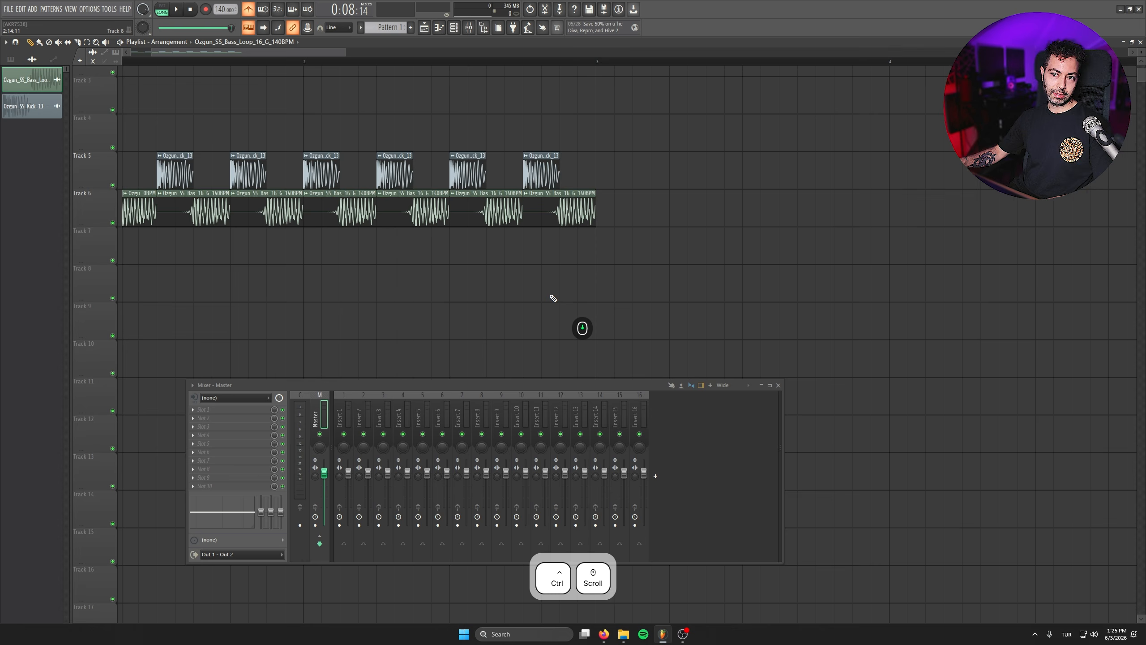
scroll(491, 198, "down", 1, "ctrl")
Select the kick and bass loop clips in bar 2 and copy them into bars 3 and 4
left_click(306, 61)
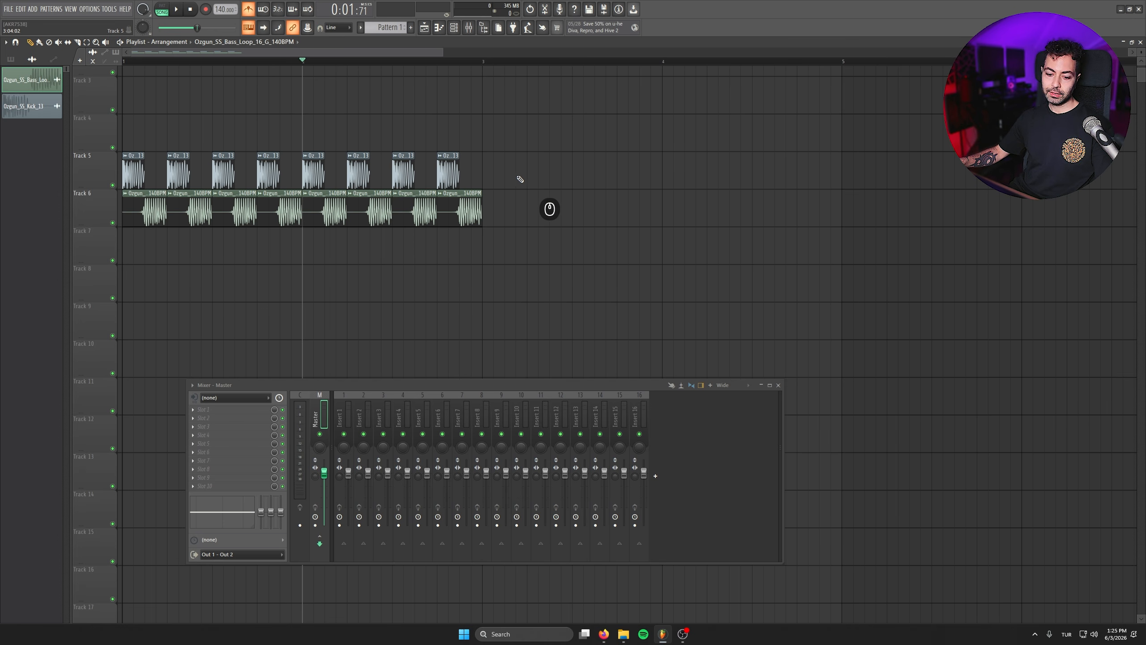
key("ctrl")
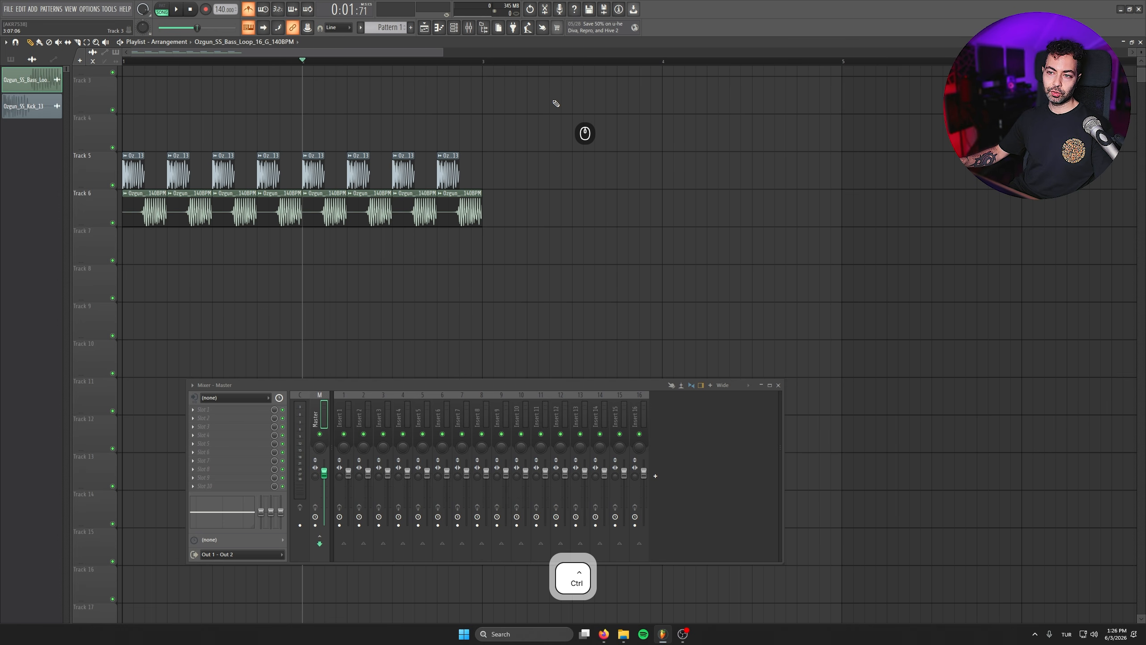
left_click_drag(553, 75, 310, 303)
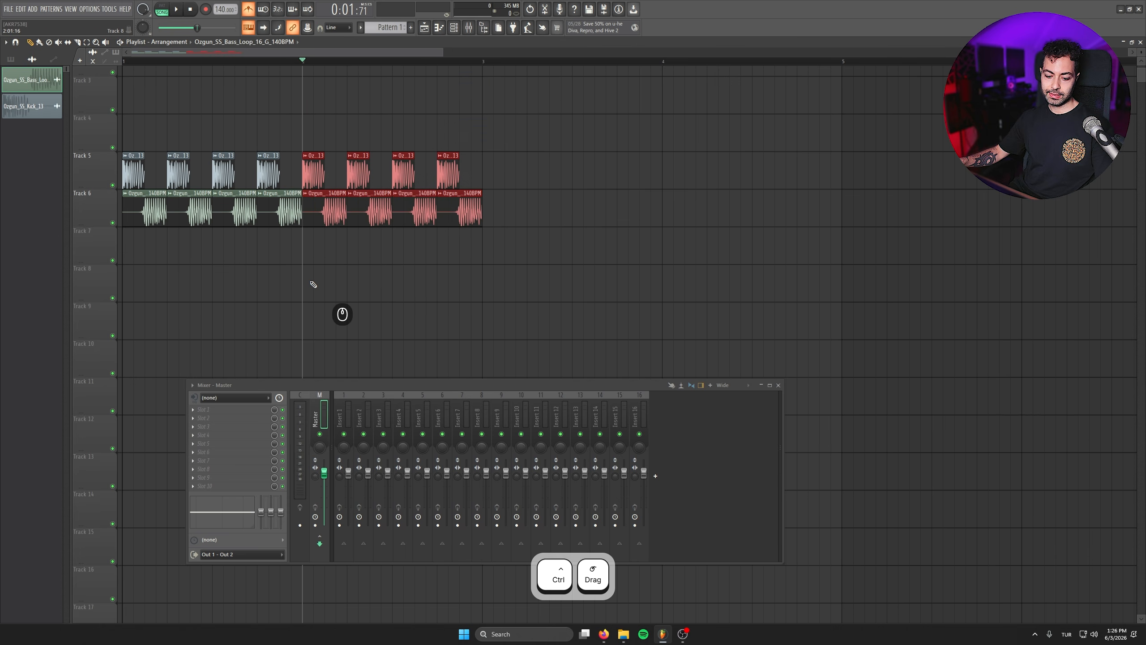
key("shift")
left_click_drag(314, 211, 679, 249)
scroll(458, 289, "down", 3)
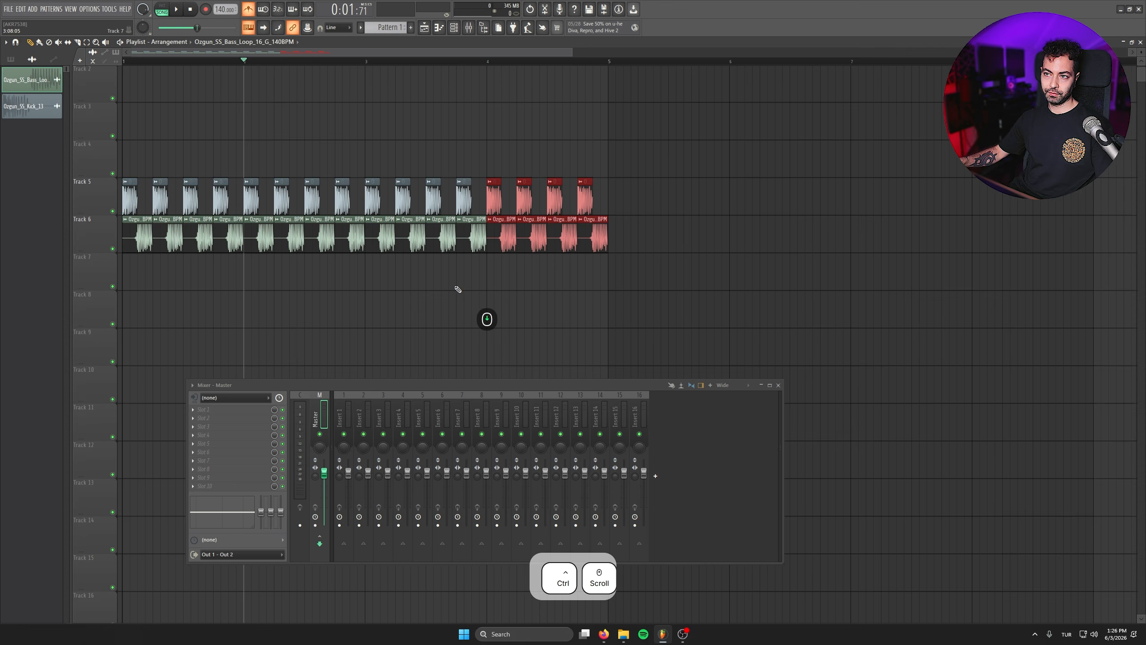
Select all kick and bass loop clips in bars 1 to 4 and copy them to bars 5 to 8
scroll(458, 289, "down", 4)
left_click_drag(610, 103, 41, 280)
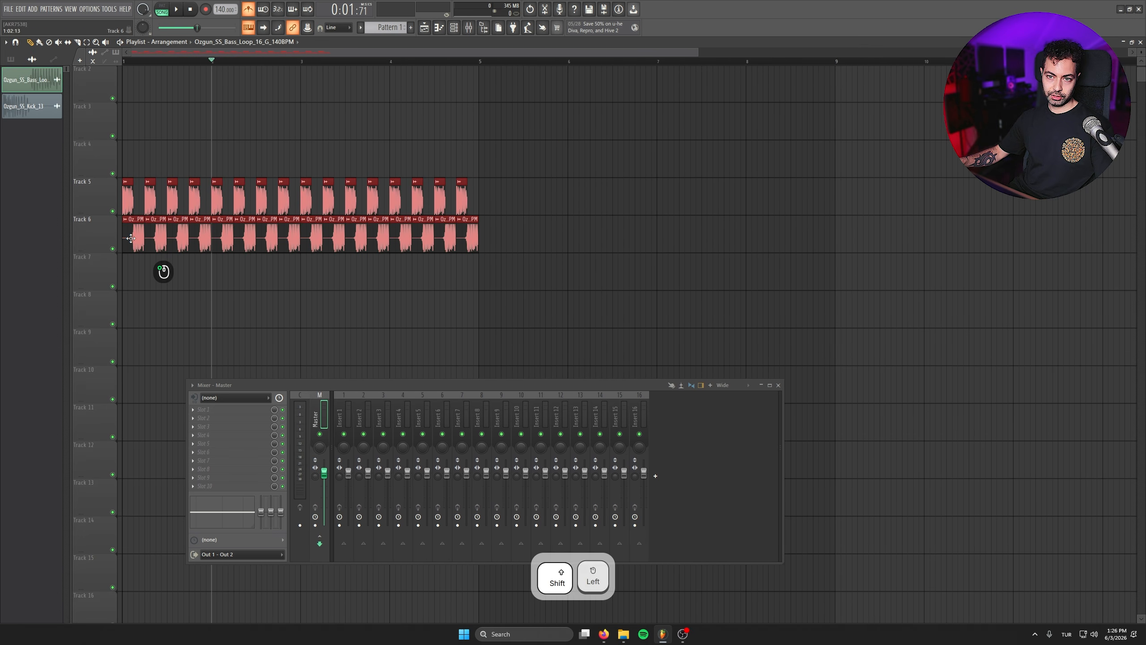
left_click_drag(130, 238, 488, 237)
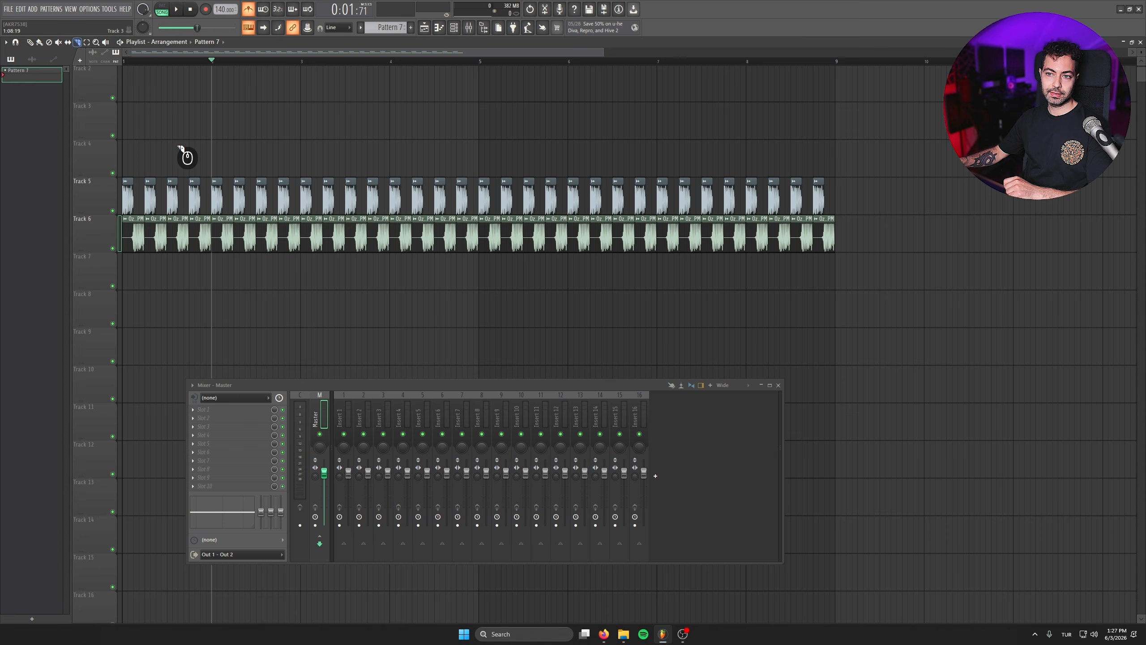
Slice the first bass loop clip of bar 3 one step before its end with the Slice tool and return to the Draw tool
scroll(280, 270, "up", 3)
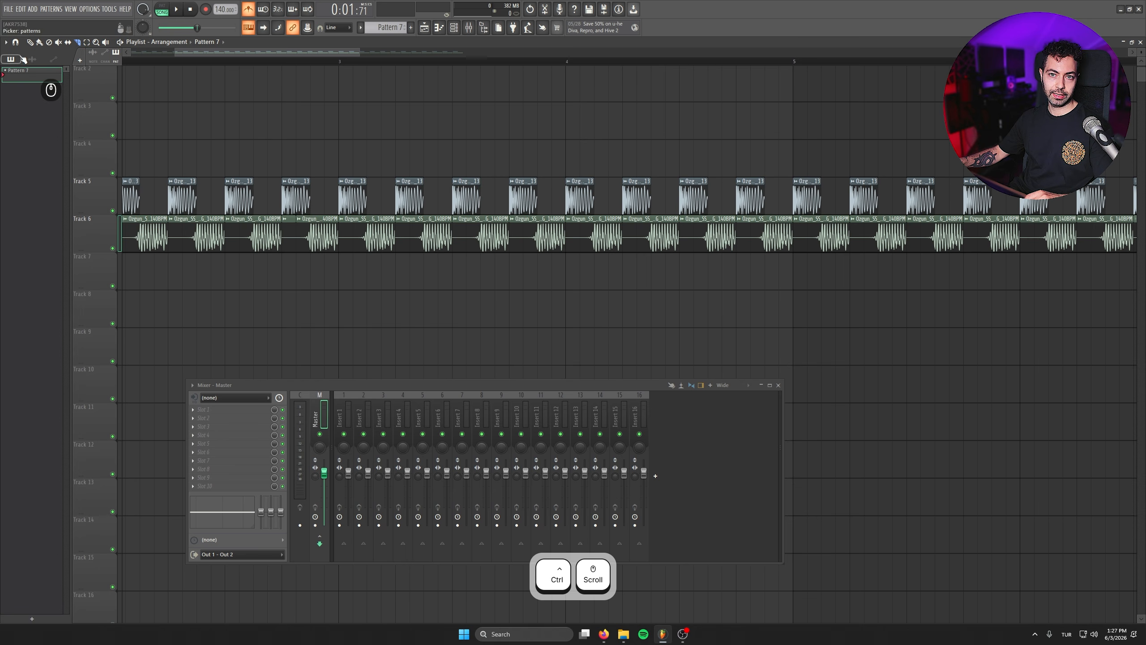
right_click(369, 296)
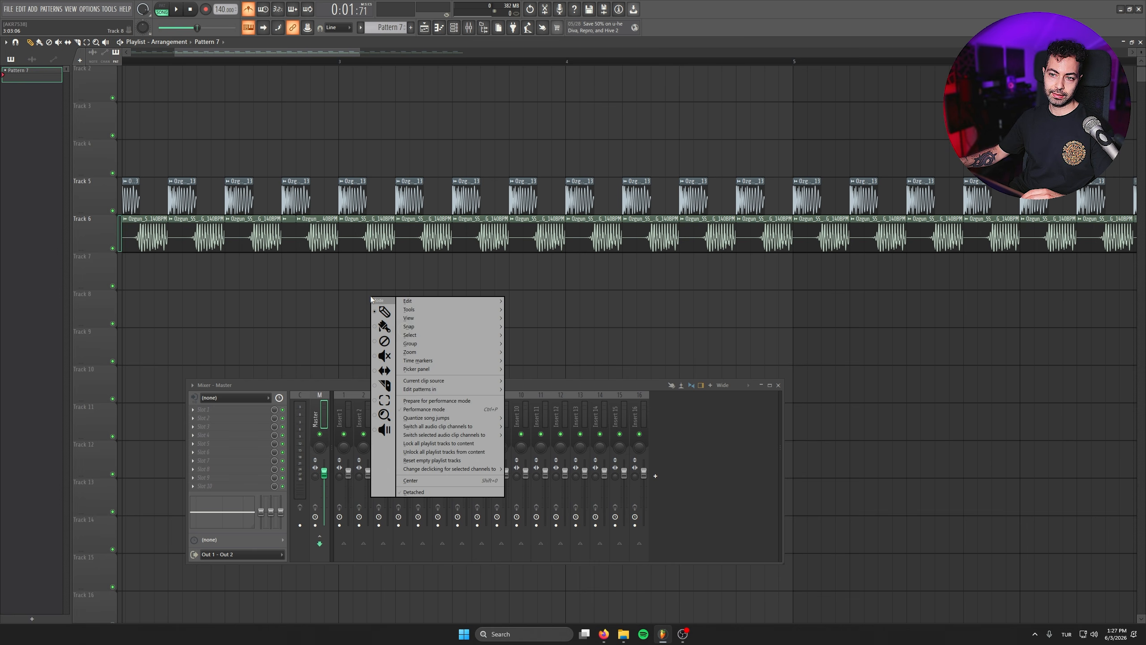
left_click(384, 385)
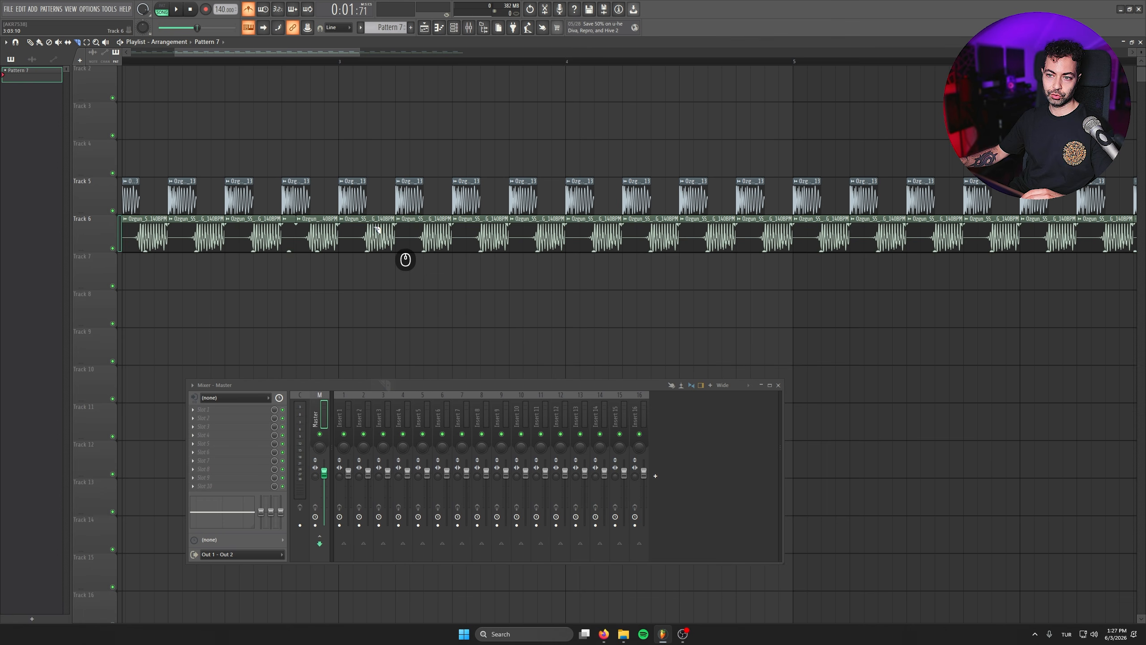
right_click(445, 293)
left_click(460, 309)
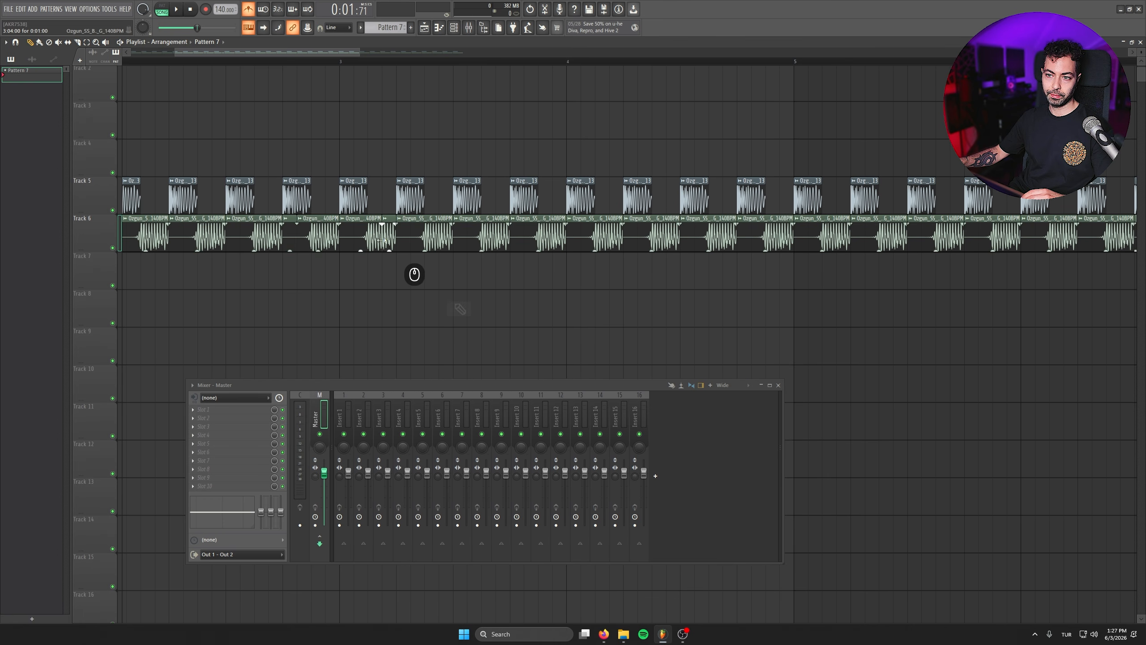
Delete the cut-off end slice of the bass loop clip and extend the remaining piece back over the gap
right_click(388, 238)
left_click_drag(382, 220, 392, 220)
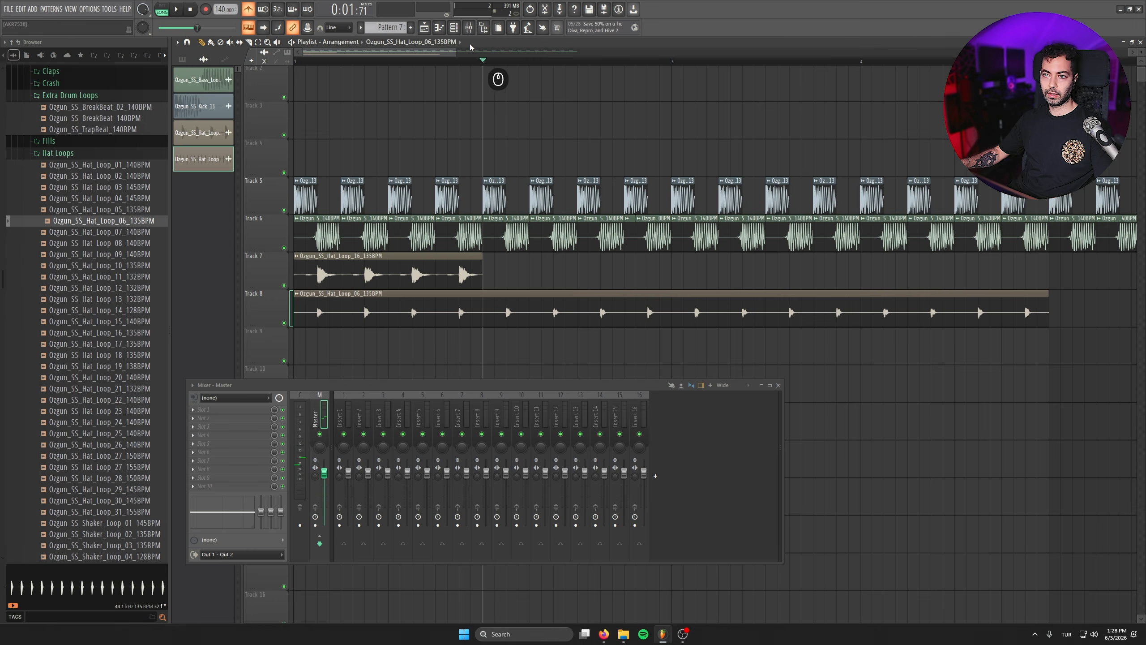
Hide the browser and copy the Ozgun_SS_Hat_Loop_16_135BPM clip on Track 7 from bar 1 into bar 2
key("alt+F8")
left_click(373, 274)
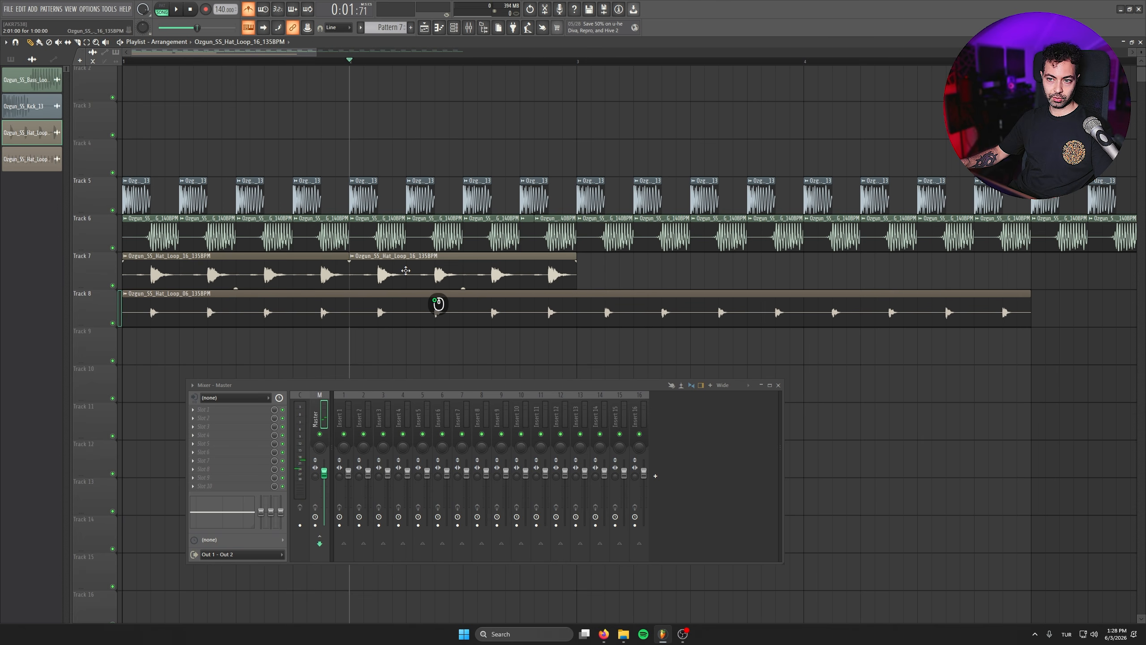
scroll(356, 277, "down", 3)
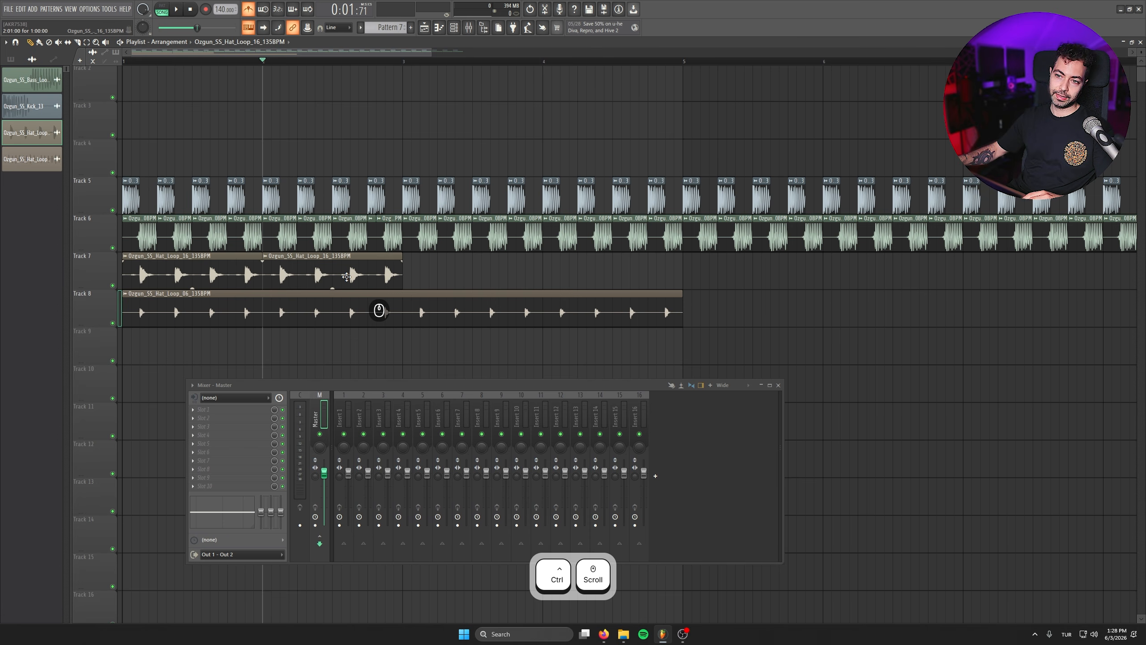
Select scattered kick, bass and hat loop clips on Tracks 5 to 8 and copy them together seven bars further along the timeline
scroll(469, 262, "down", 4)
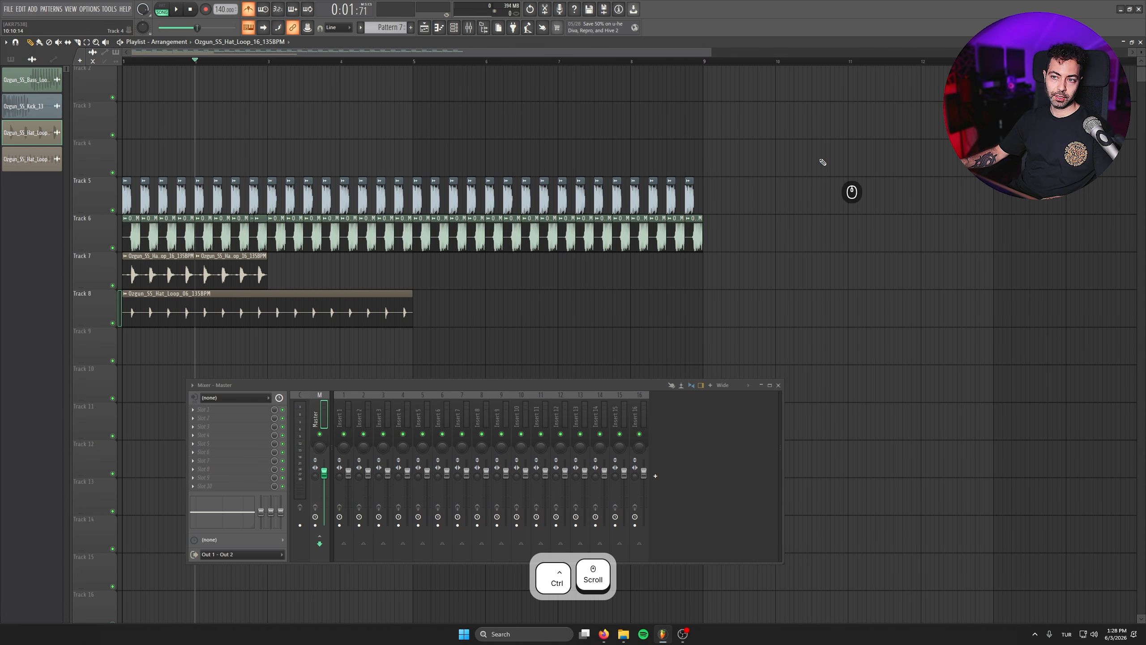
mouse_move(262, 141)
left_mouse_down()
mouse_move(225, 286)
mouse_move(199, 323)
mouse_move(180, 165)
left_mouse_up()
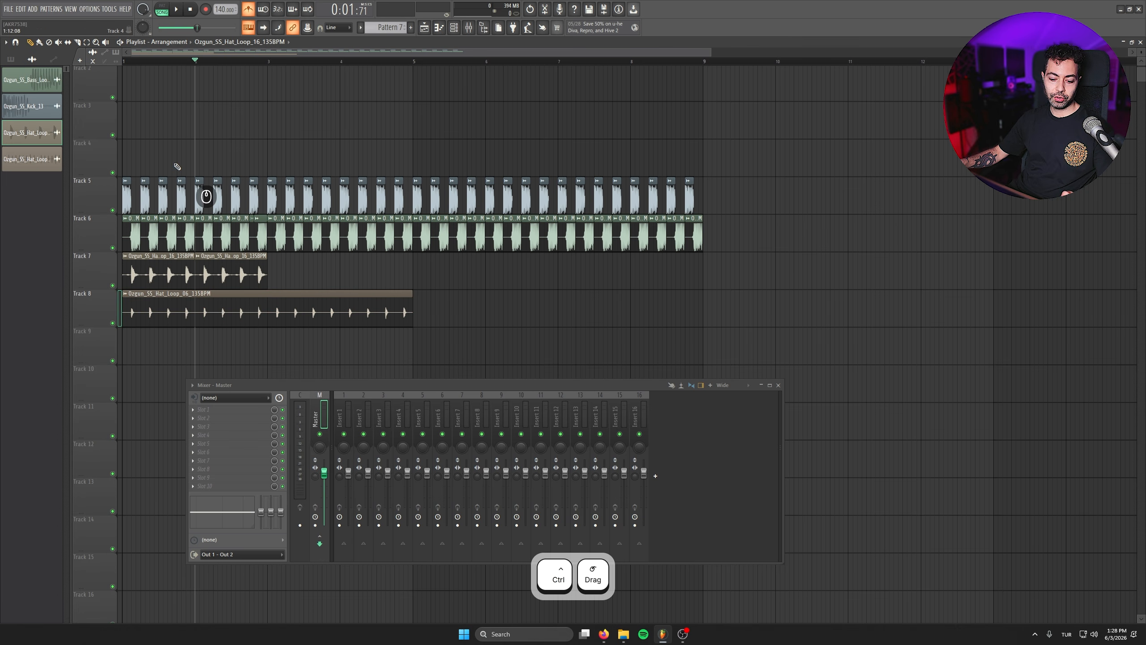
scroll(406, 174, "up", 2)
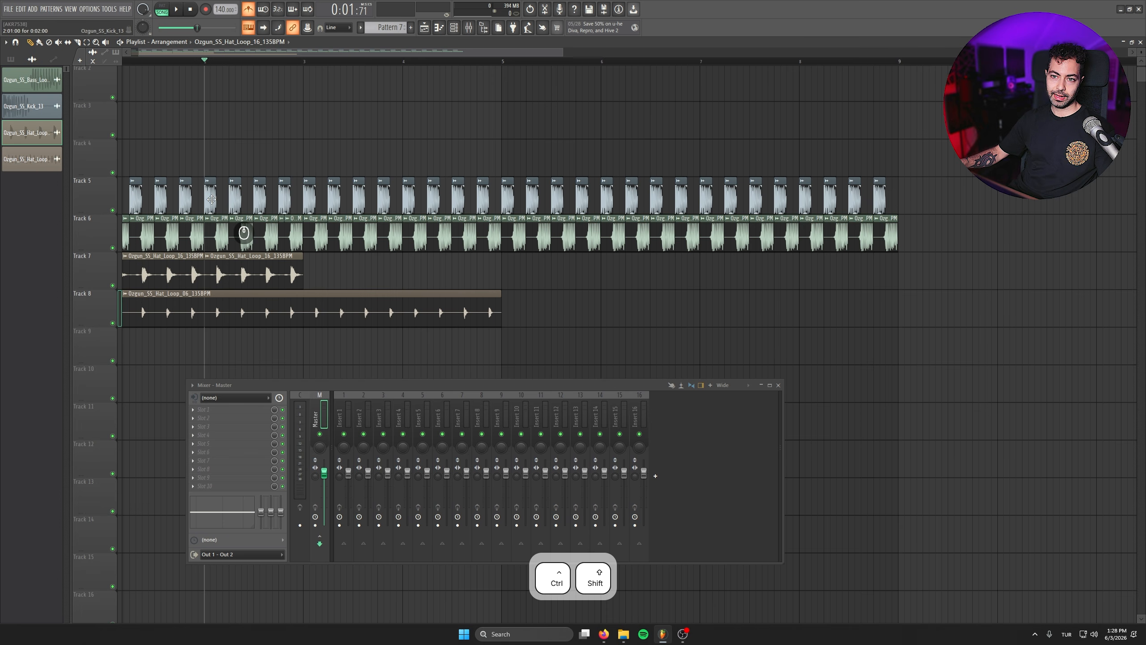
left_click(211, 200, "ctrl+shift")
left_click(244, 234, "ctrl+shift")
left_click(271, 269, "ctrl+shift")
left_click(373, 307, "ctrl+shift")
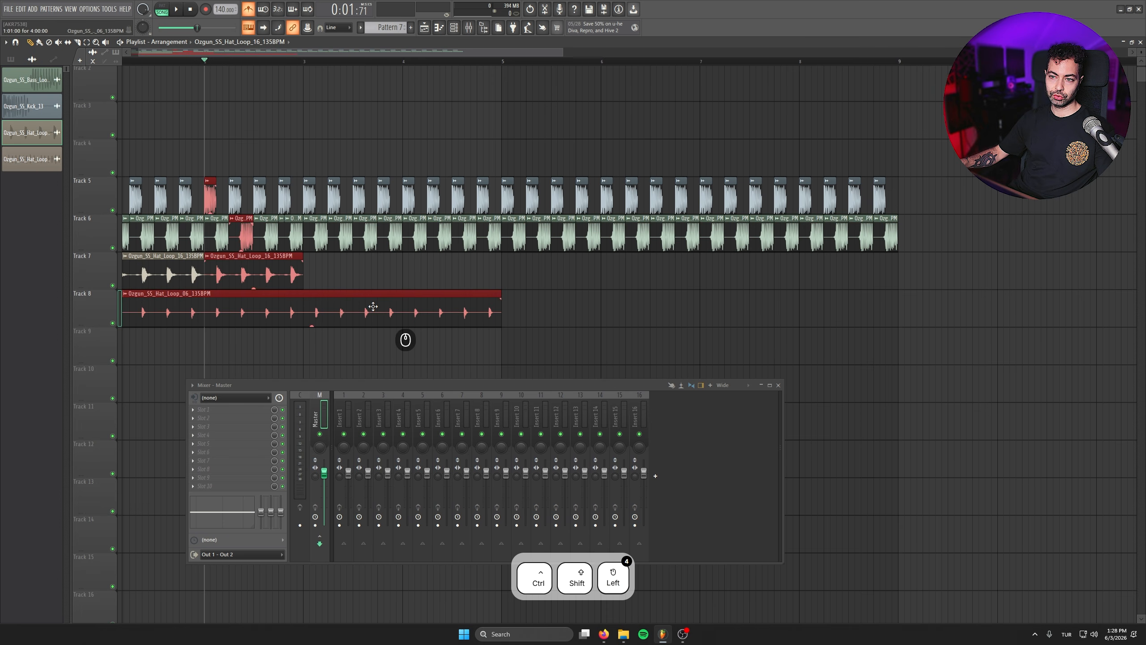
left_click(408, 197, "ctrl+shift")
left_click(345, 234, "ctrl+shift")
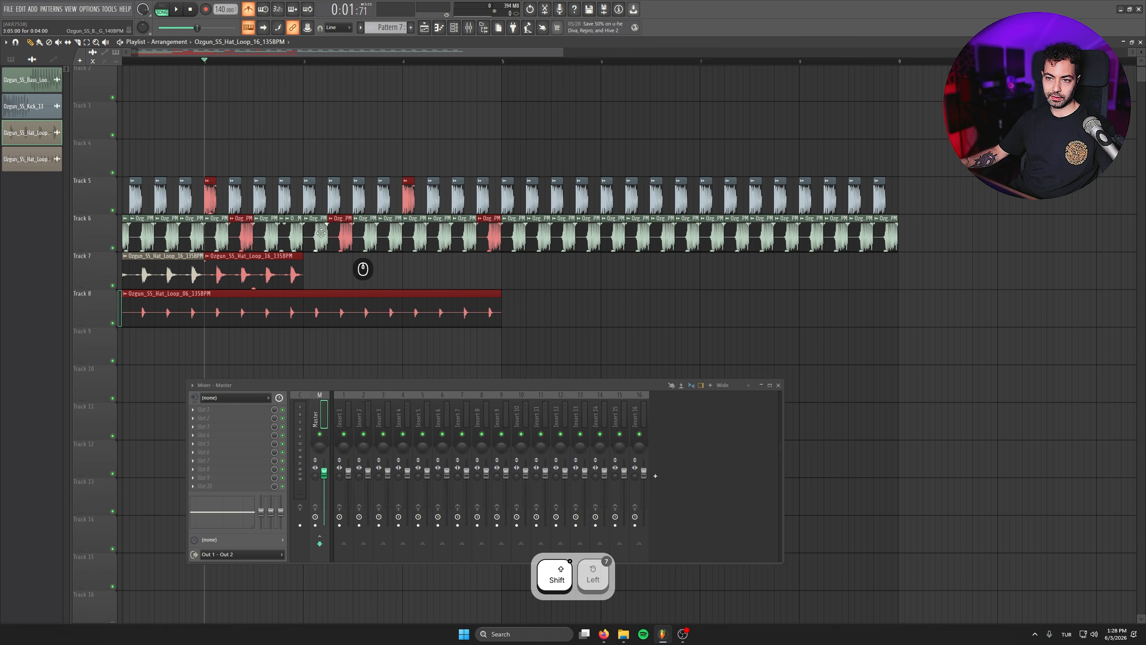
left_click_drag(236, 269, 930, 284)
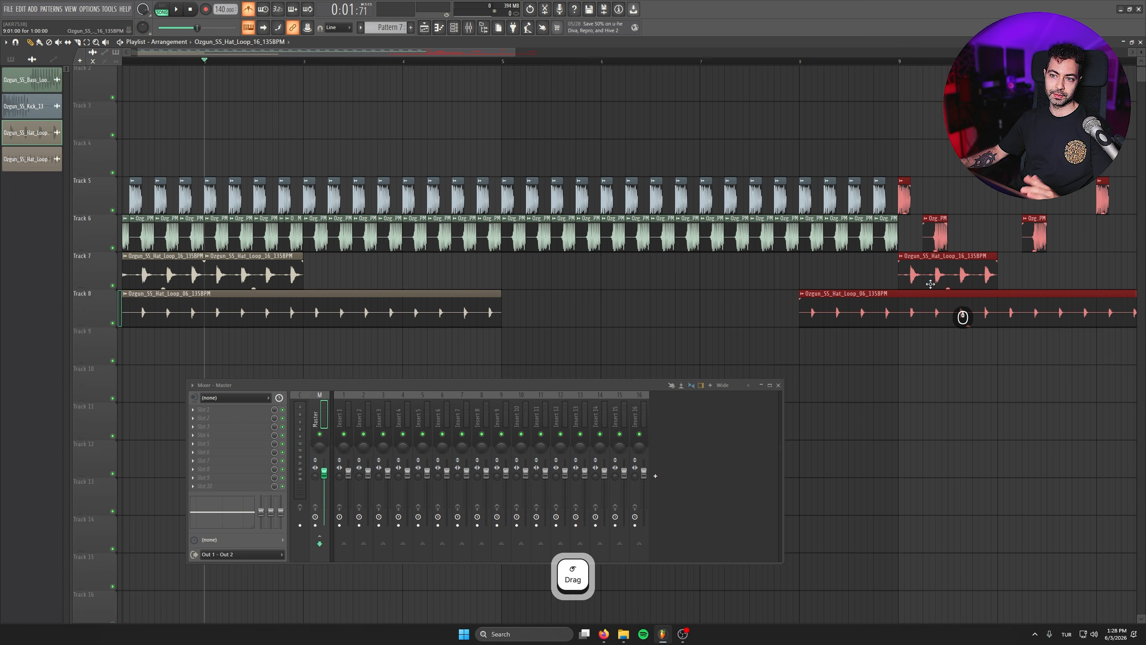
Delete the copied kick, bass and Ozgun_SS_Hat_Loop_16_135BPM clips from bar 9 onward on Tracks 5 to 7
left_click_drag(909, 127, 923, 238)
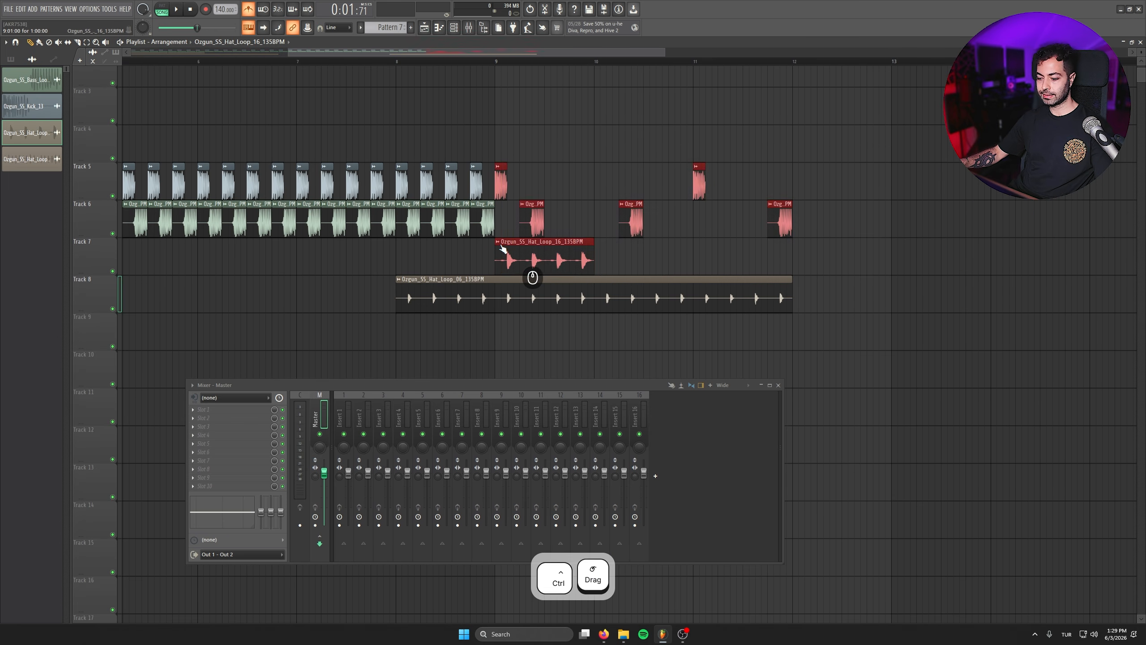
key("Delete")
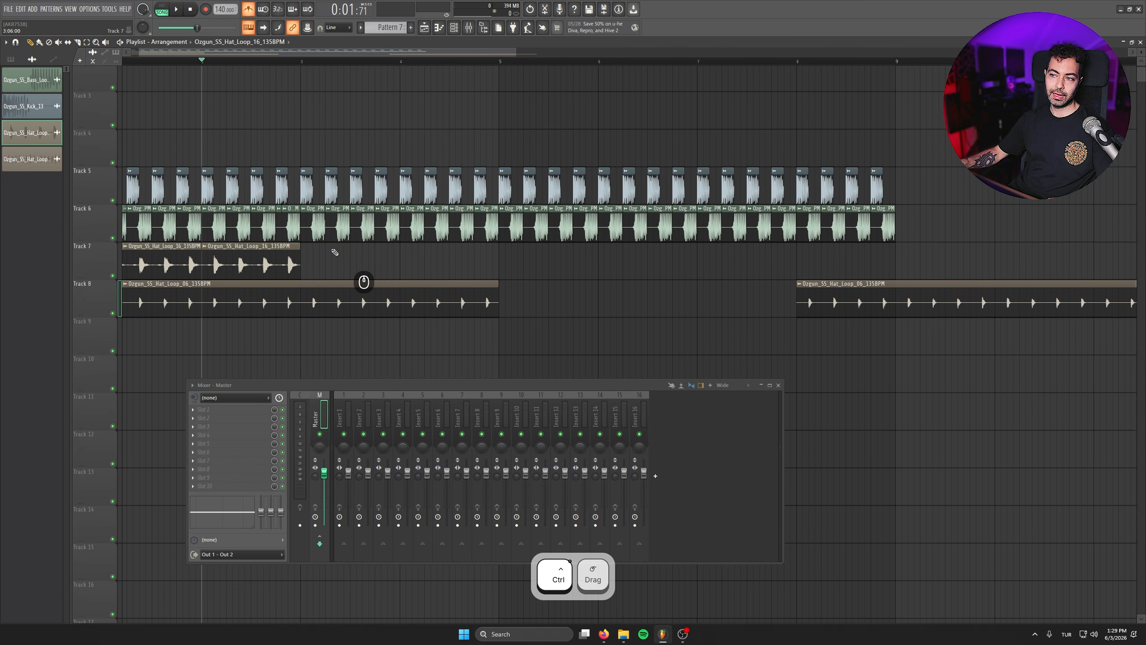
Select every clip in the playlist and move them all up so the kick clips sit on Track 3
scroll(336, 251, "down", 3)
mouse_move(407, 171)
left_mouse_down()
mouse_move(377, 240)
mouse_move(267, 290)
left_mouse_up()
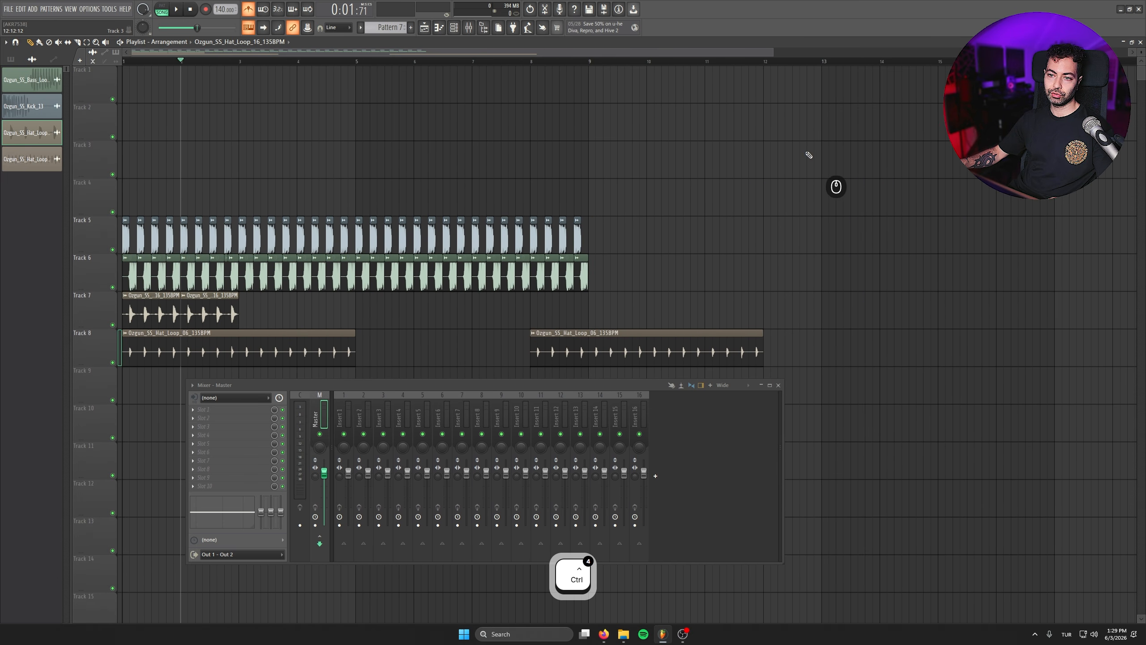
left_click_drag(827, 104, 2, 392)
key("shift+Up")
key("shift+Up")
key("shift+Up")
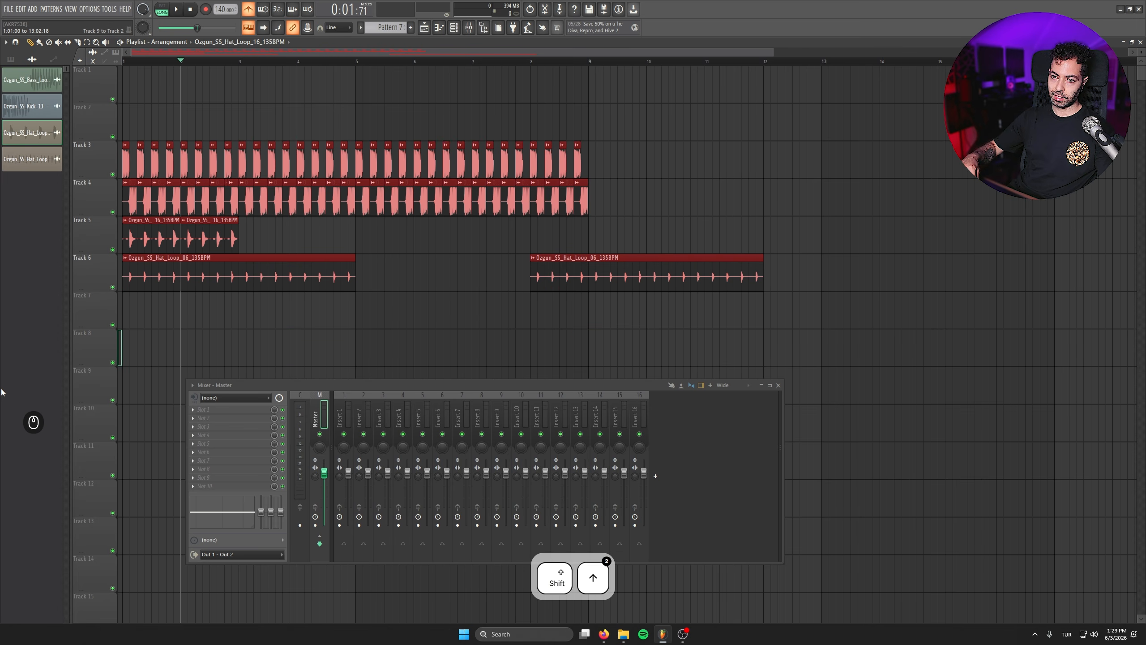
Nudge all selected clips down and up one track at a time, ending with the kick clips on Track 3
key("shift+Down")
key("shift+Down")
key("shift+Down")
key("shift+Down")
key("shift+Up")
key("shift+Up")
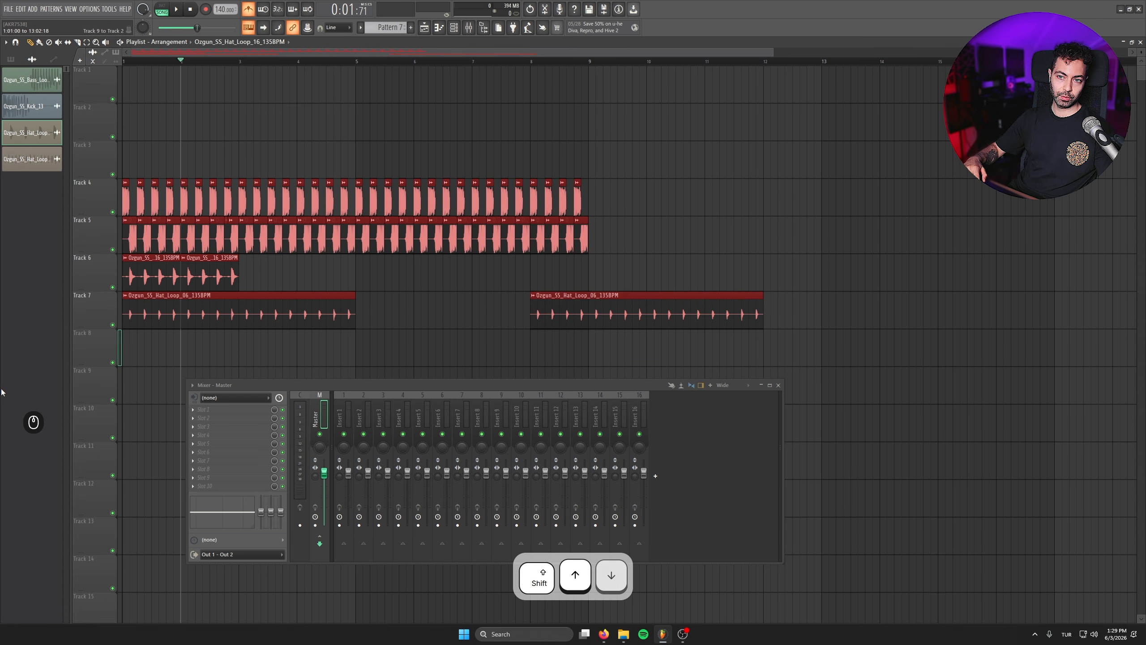
key("shift+Down")
key("shift+Up")
key("shift+Up")
key("shift+Up")
key("shift+Down")
Shift all selected clips step by step along the timeline until they start at bar 3
key("shift+Right")
key("shift+Right")
key("shift+Right")
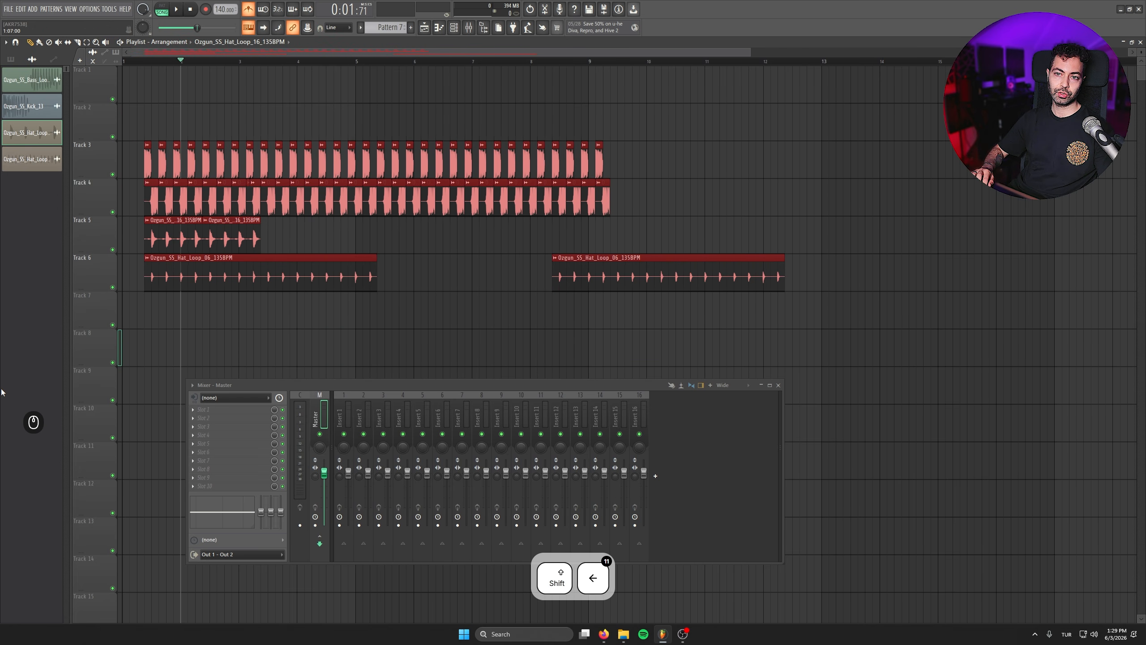
key("shift+Left")
key("shift+Left")
key("shift+Right")
key("shift+Right")
key("shift+Right")
key("shift+Right")
key("shift+Right")
key("shift+Right")
key("shift+Right")
key("shift+Right")
key("shift+Right")
key("shift+Right")
key("shift+Right")
key("shift+Right")
key("shift+Right")
key("shift+Right")
key("shift+Right")
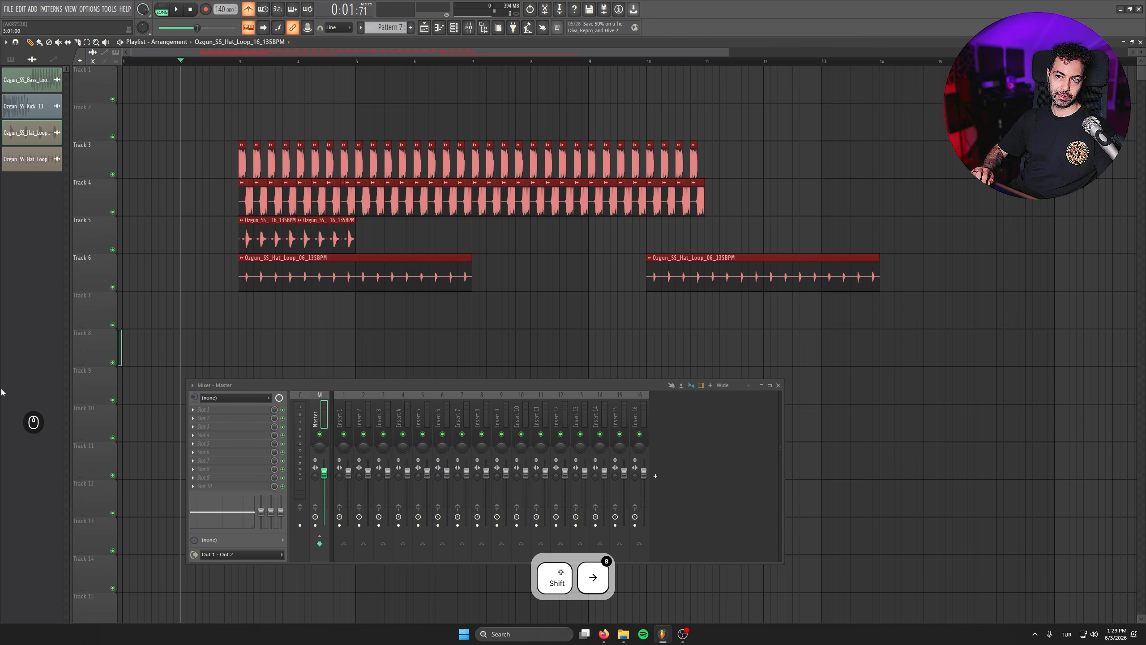
Shift all selected clips back along the timeline to bar 2 step 5 and nudge them up and down between tracks
key("shift+Up")
key("shift+Up")
key("shift+Down")
key("shift+Down")
key("shift+Down")
key("shift+Left")
key("shift+Left")
key("shift+Left")
key("shift+Left")
key("shift+Left")
key("shift+Left")
key("shift+Left")
key("shift+Left")
key("shift+Left")
key("shift+Left")
key("shift+Left")
key("shift+Left")
key("shift+Left")
key("shift+Left")
key("shift+Left")
key("shift+Left")
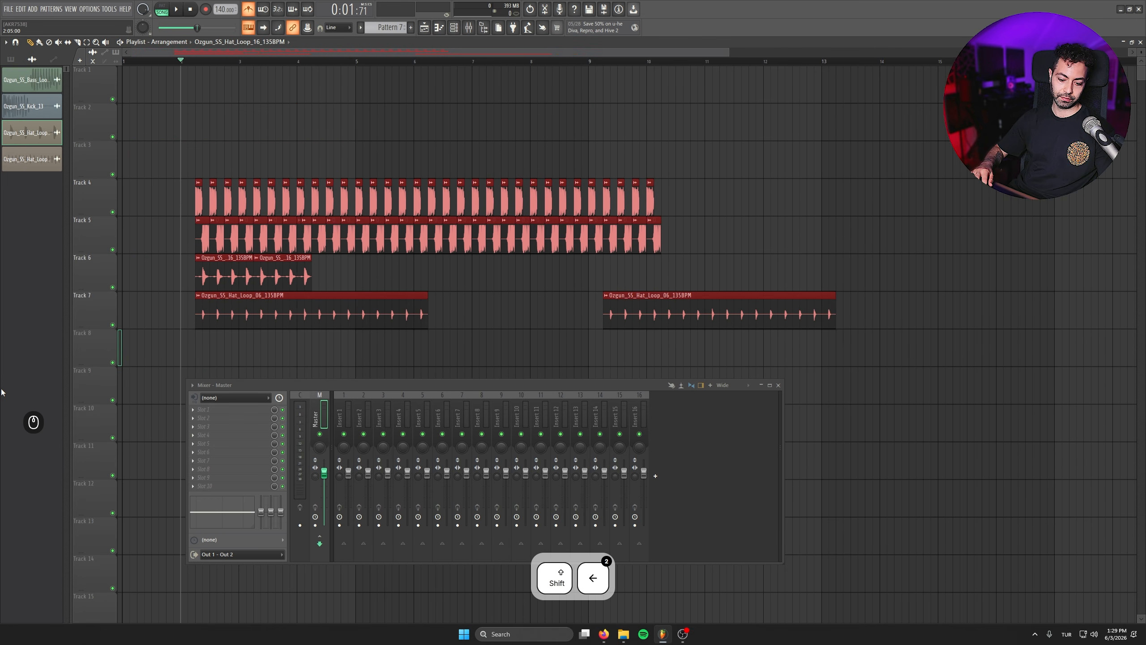
key("shift+Up")
key("shift+Up")
key("shift+Down")
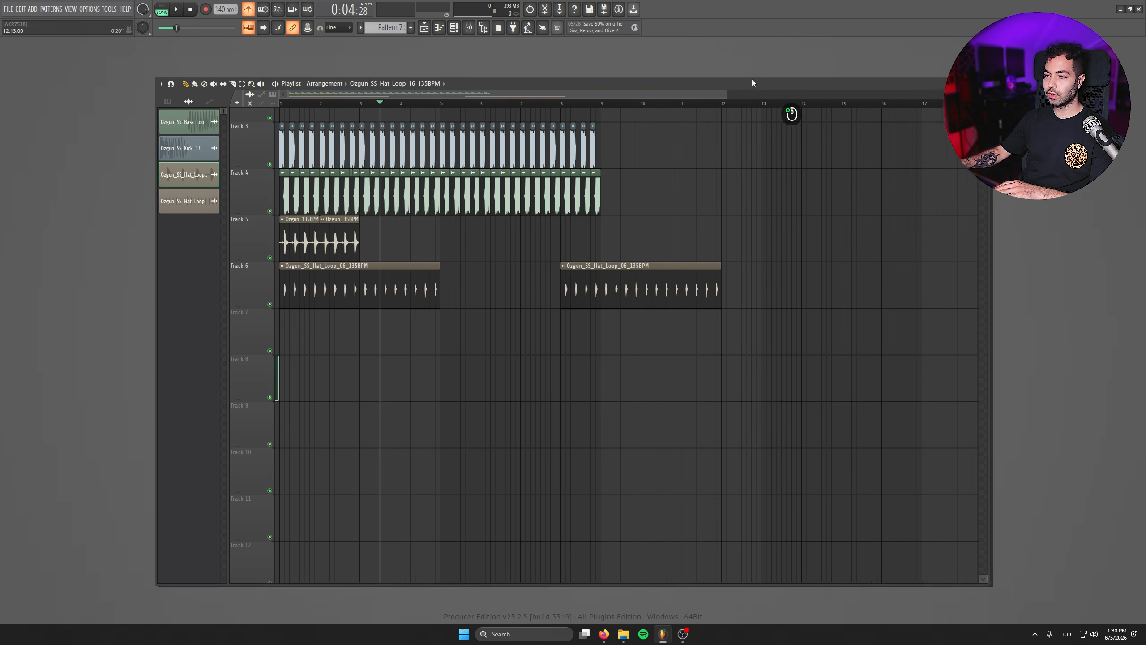
Reposition the detached playlist window and examine the arrangement at different track heights and horizontal zoom levels
left_click_drag(753, 79, 614, 77)
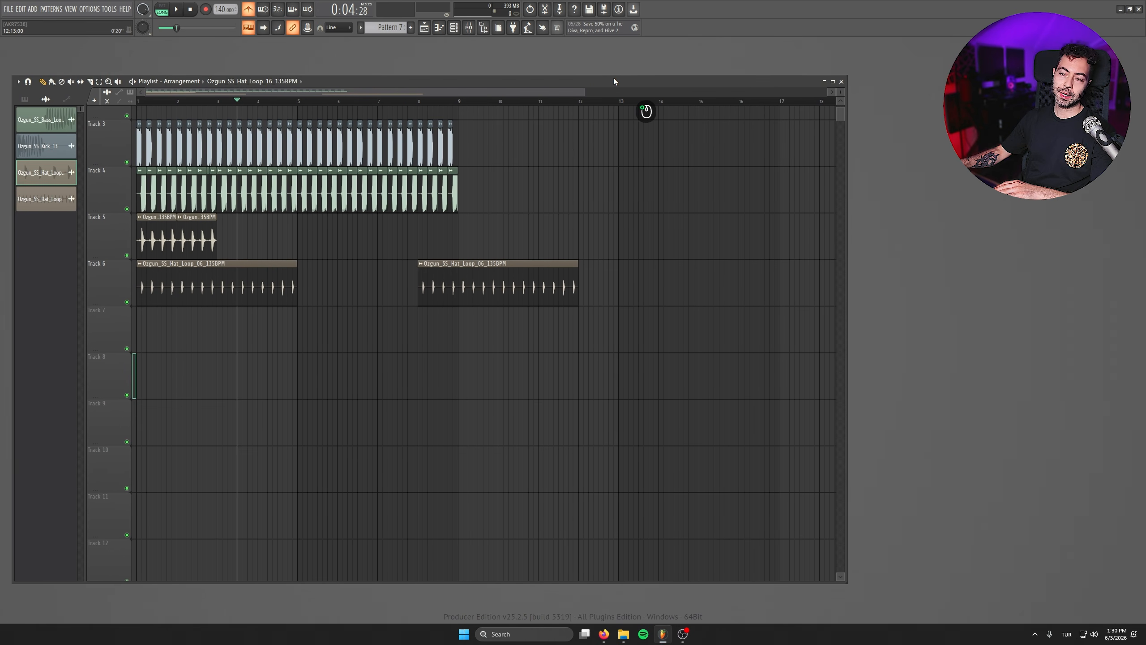
scroll(701, 289, "up", 2)
left_click_drag(841, 93, 541, 120)
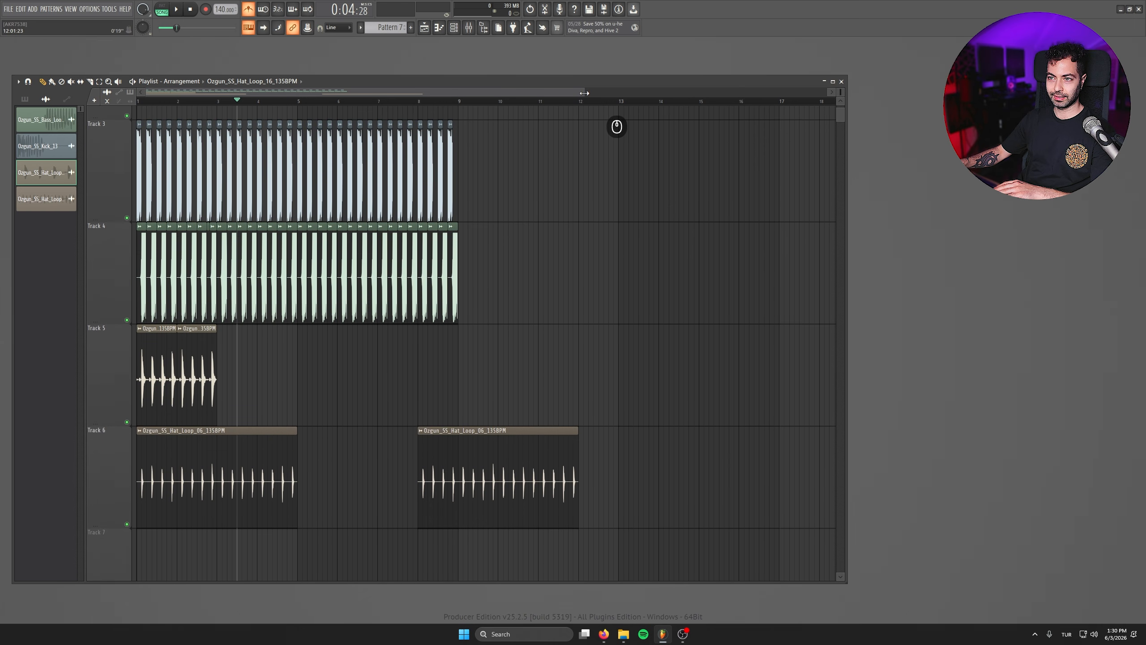
left_click_drag(583, 93, 530, 126)
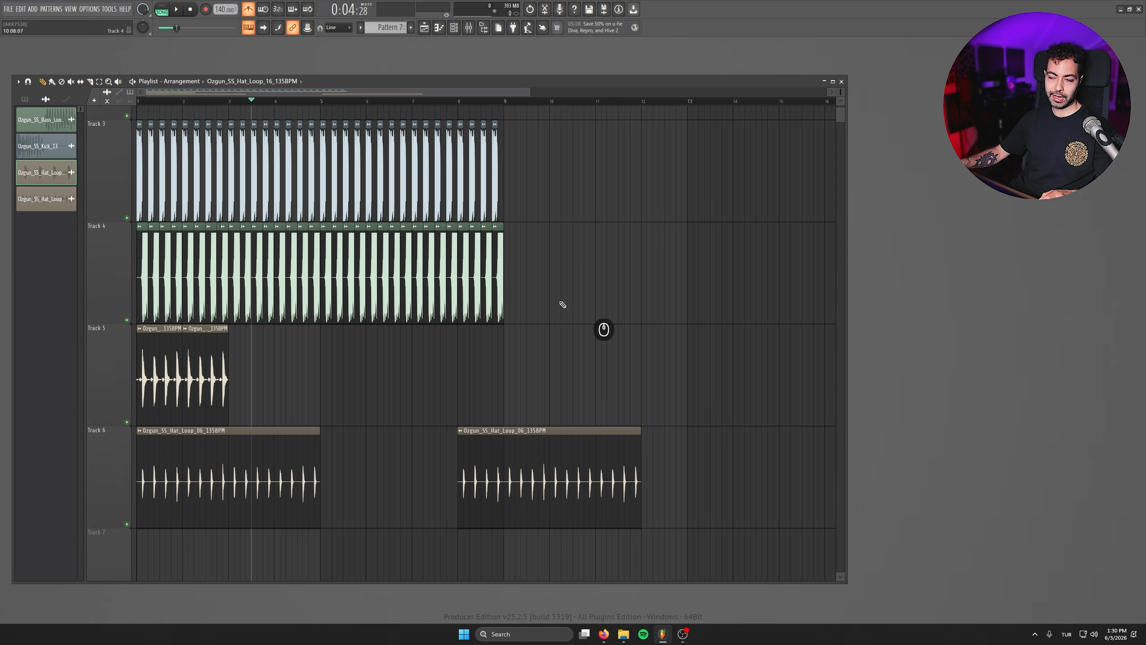
scroll(561, 306, "down", 4, "alt")
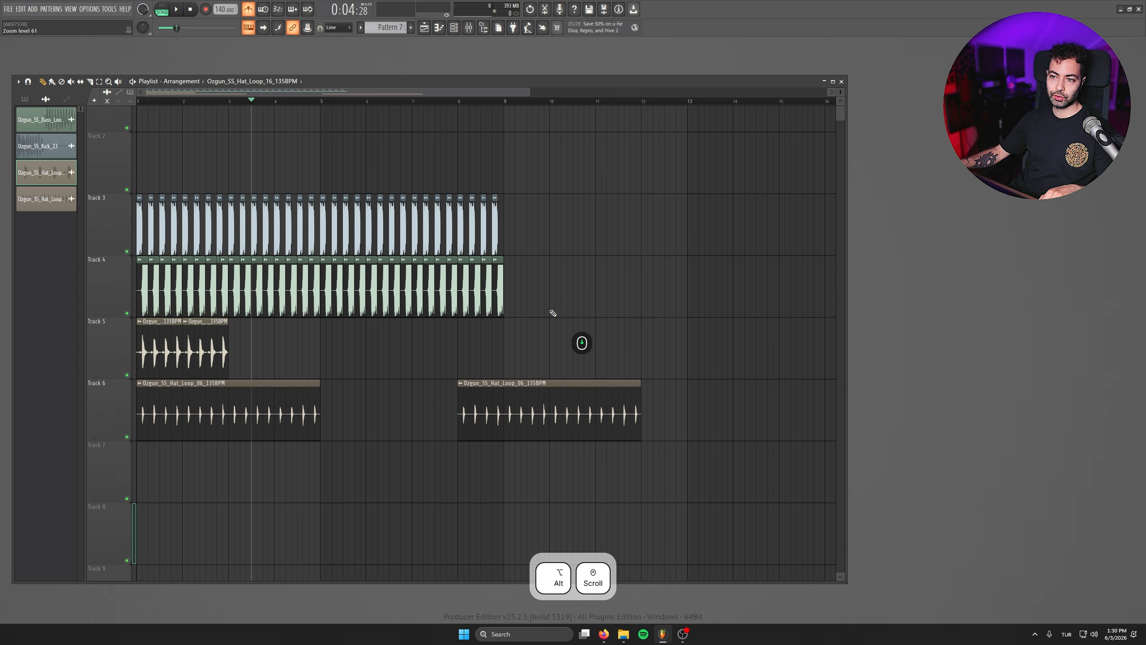
scroll(553, 313, "up", 3, "alt")
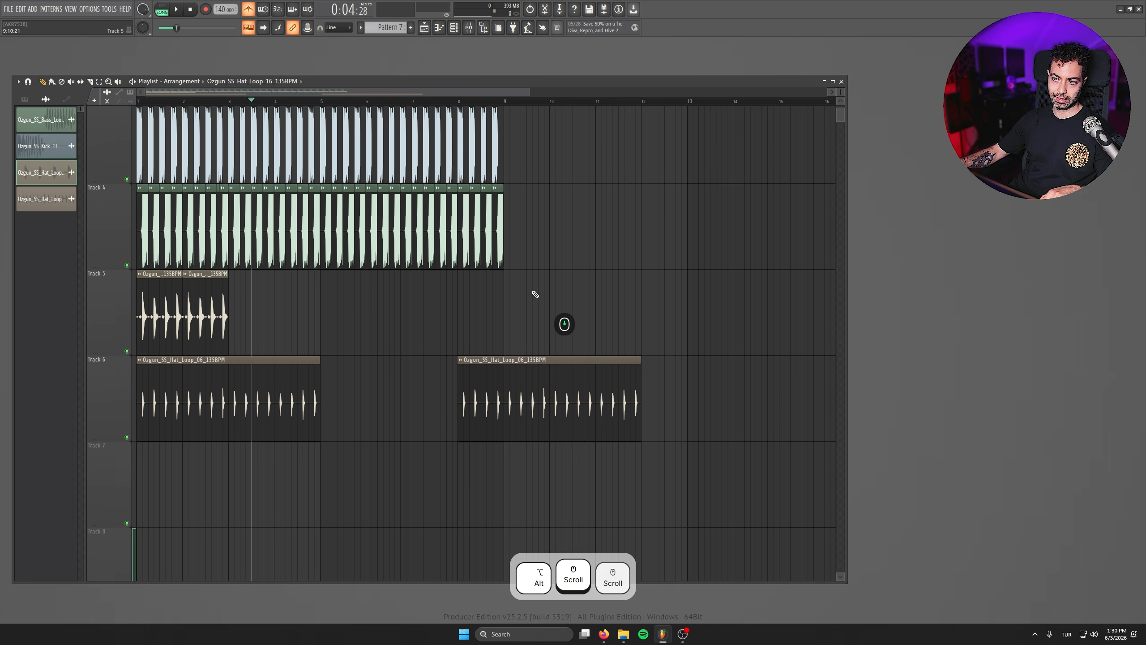
scroll(535, 294, "down", 5, "alt")
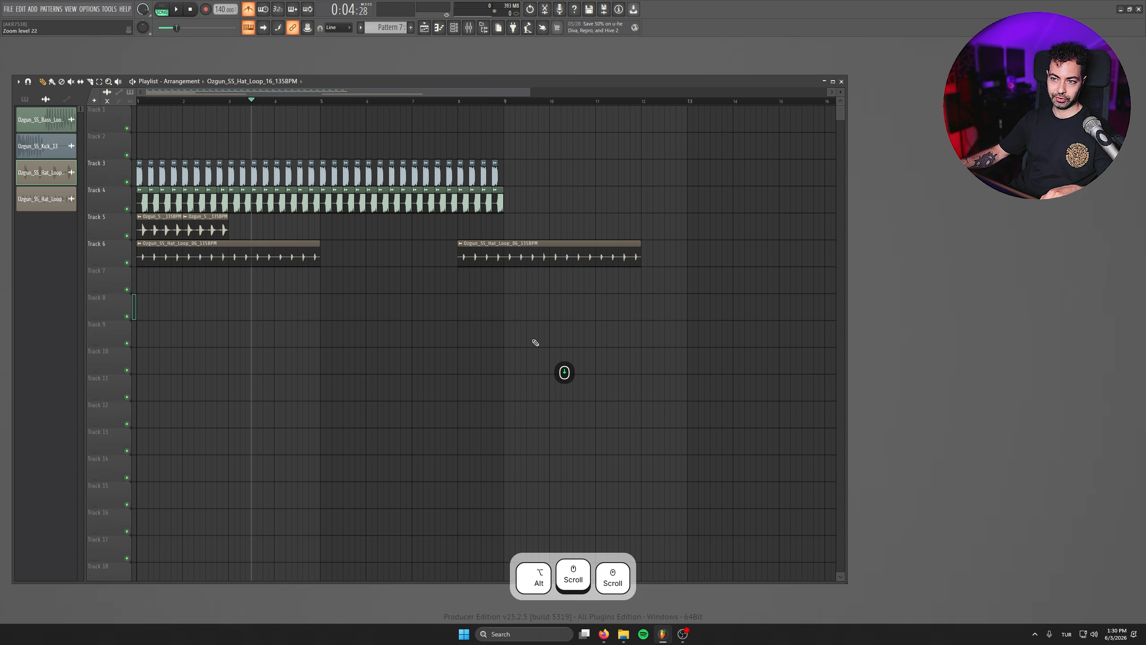
scroll(535, 342, "up", 4, "alt")
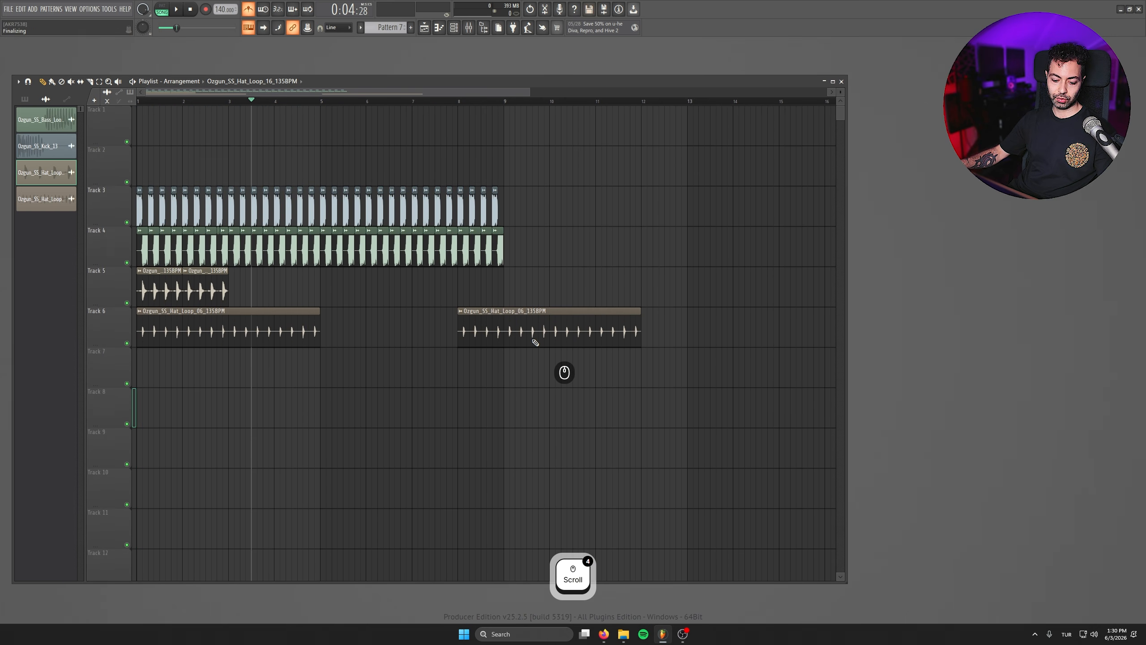
scroll(535, 343, "up", 4, "ctrl")
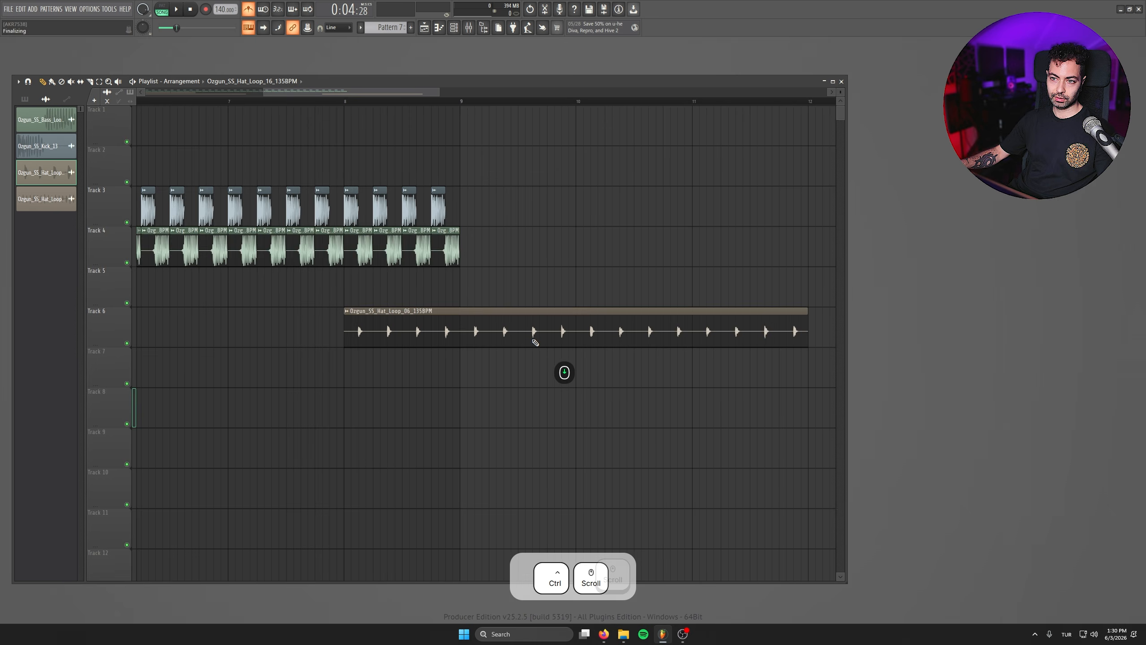
scroll(532, 340, "up", 2, "ctrl")
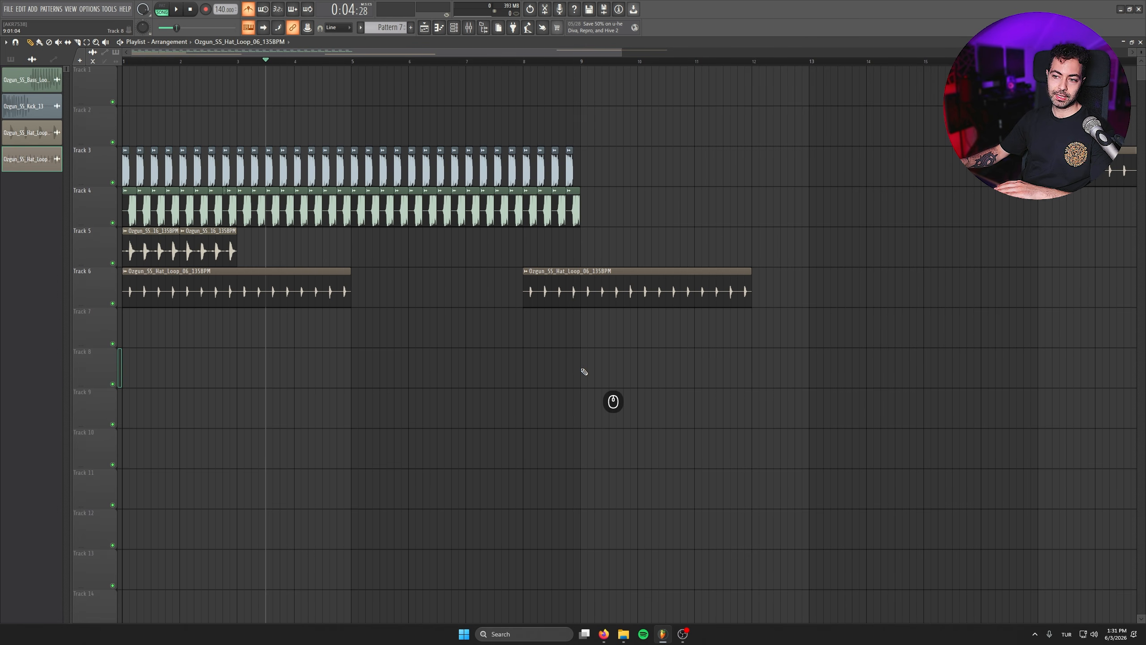
Pan across the arrangement and quick-zoom in and out to examine the clips up to the hat loop copies past bar 16
left_click_drag(595, 357, 229, 71)
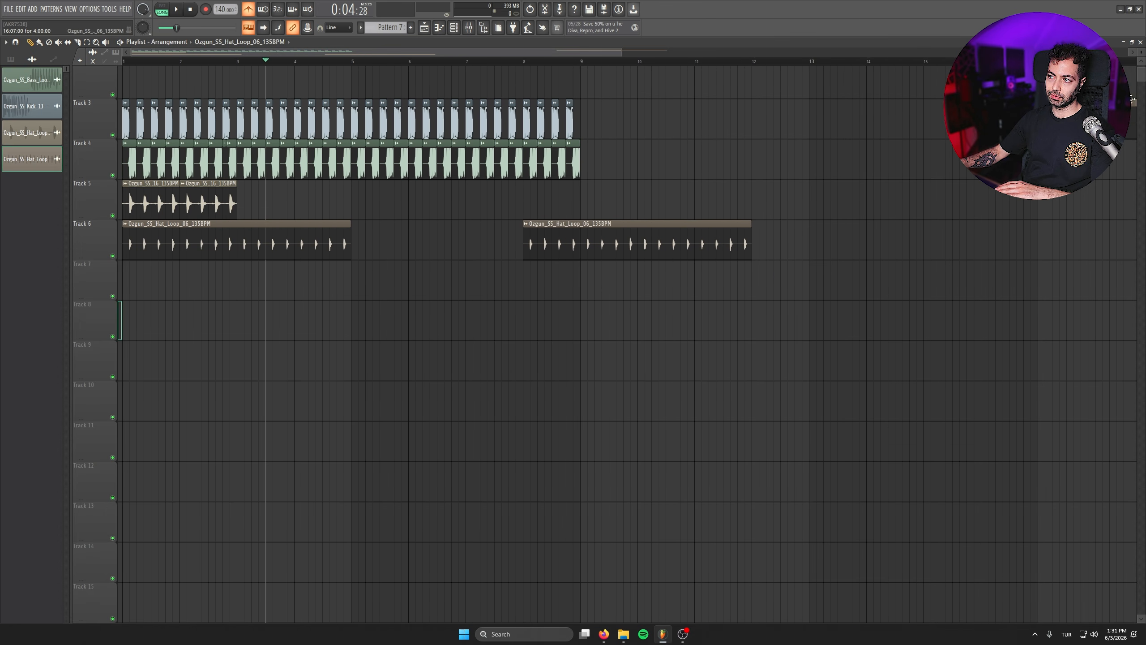
mouse_move(1141, 76)
left_mouse_down()
mouse_move(1141, 97)
mouse_move(1142, 72)
left_mouse_up()
left_click_drag(370, 282, 490, 256)
scroll(490, 255, "up", 3)
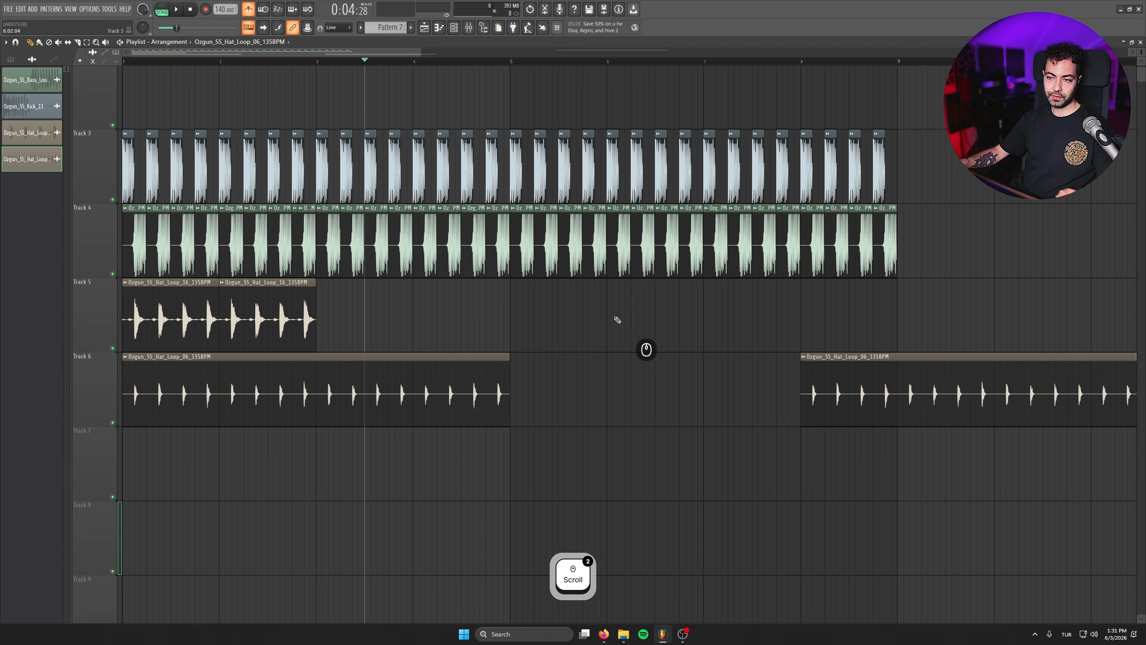
right_click(613, 351, "ctrl")
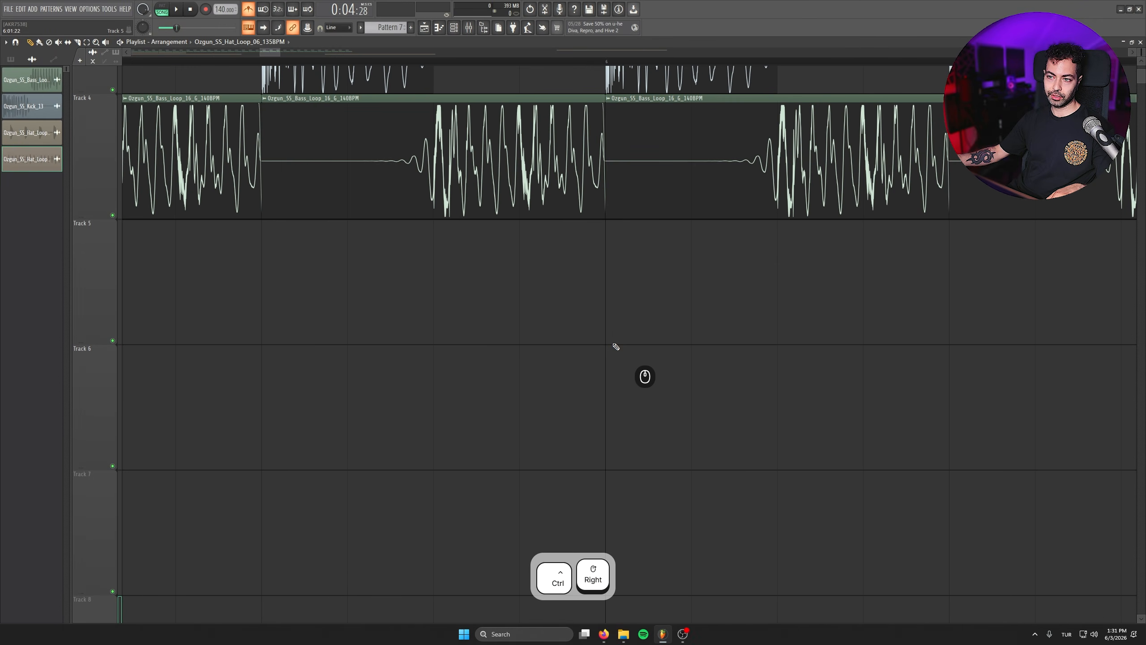
key("ctrl")
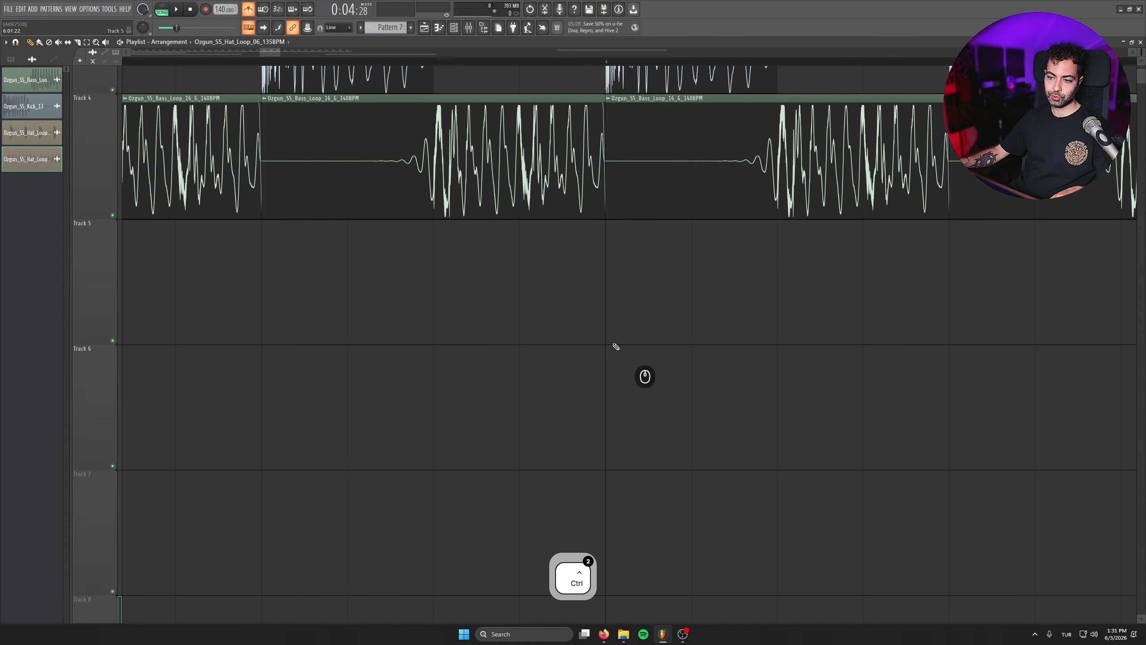
right_click(614, 346, "ctrl")
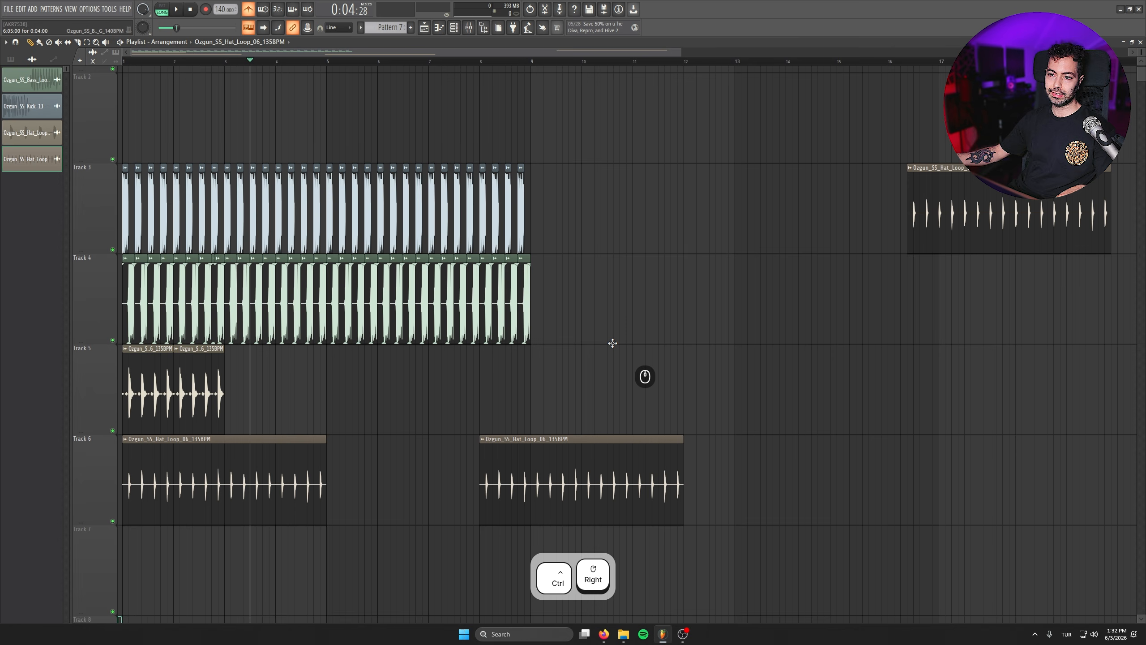
left_click_drag(605, 351, 774, 284)
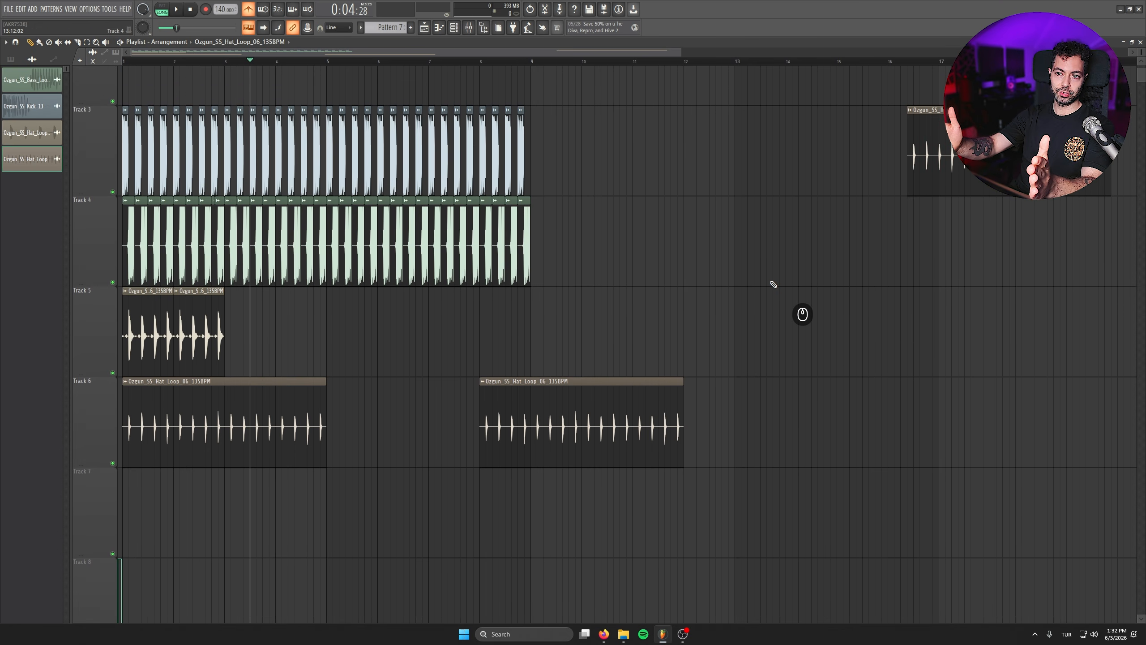
left_click_drag(946, 279, 461, 271)
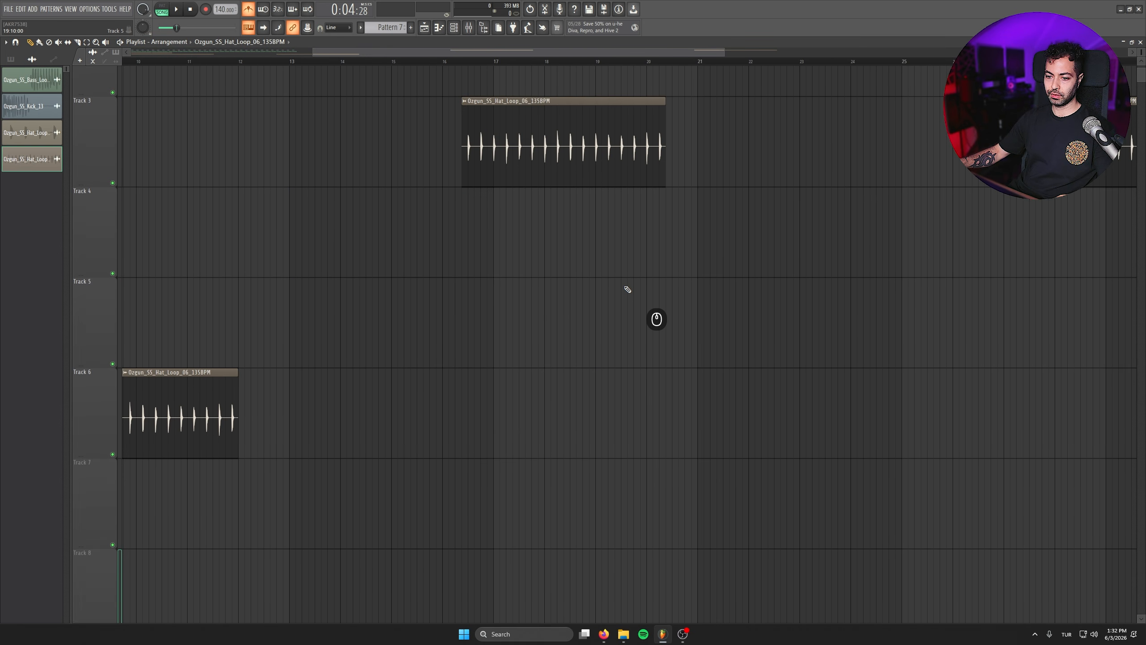
right_click(438, 310, "ctrl")
right_click(453, 295, "ctrl")
right_click(456, 297, "ctrl")
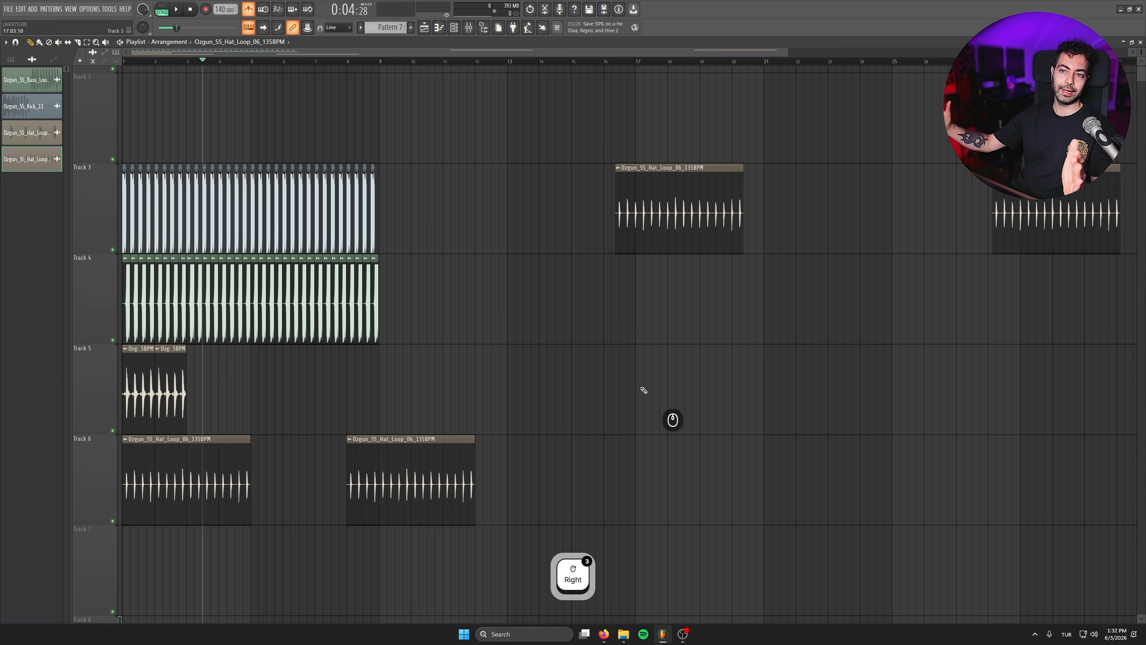
Create a volume automation clip for the first Ozgun_SS_Hat_Loop_06_135BPM clip on Track 6 and place it on Track 7
scroll(140, 379, "down", 2)
scroll(140, 379, "up", 3)
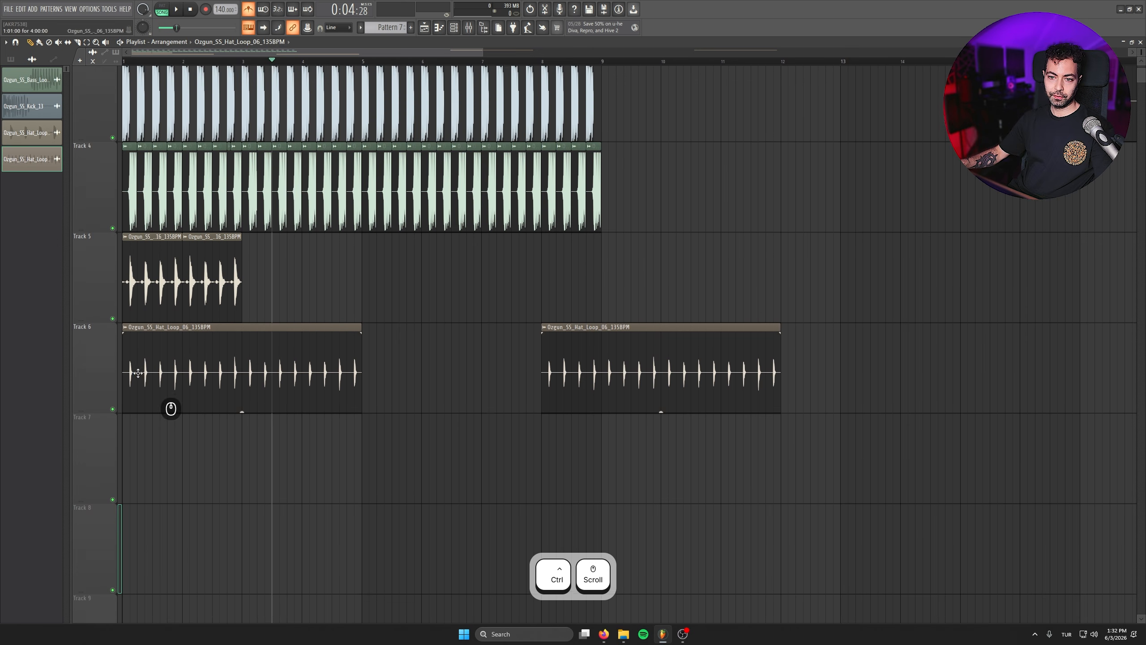
left_click(125, 325)
mouse_move(213, 416)
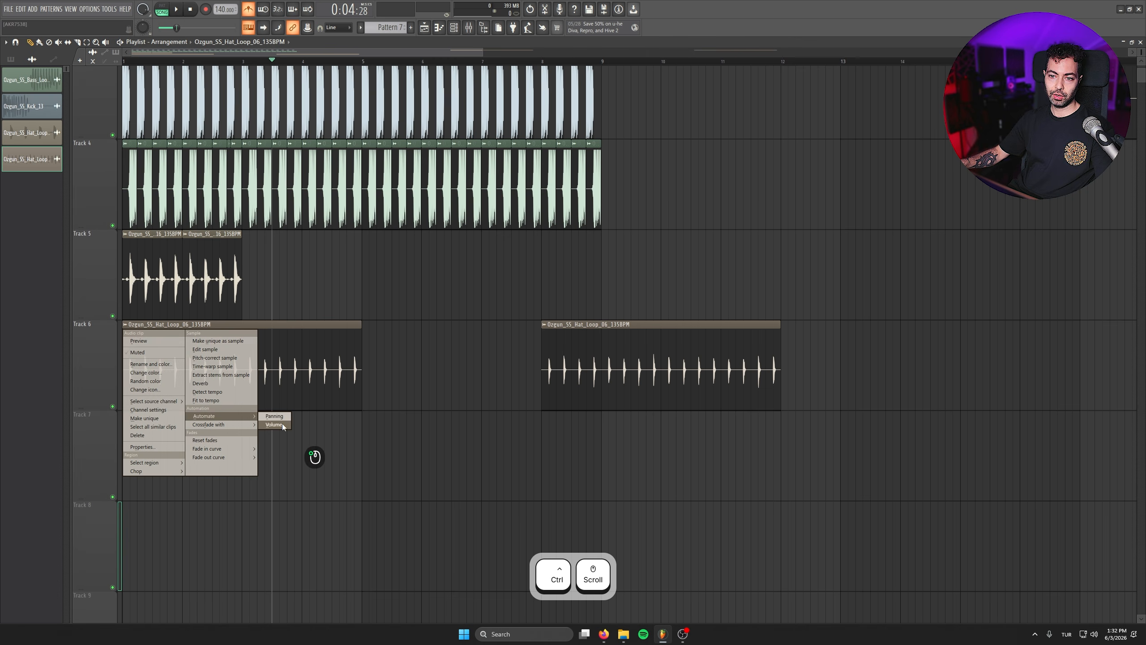
left_click(275, 424)
left_click_drag(160, 337, 155, 434)
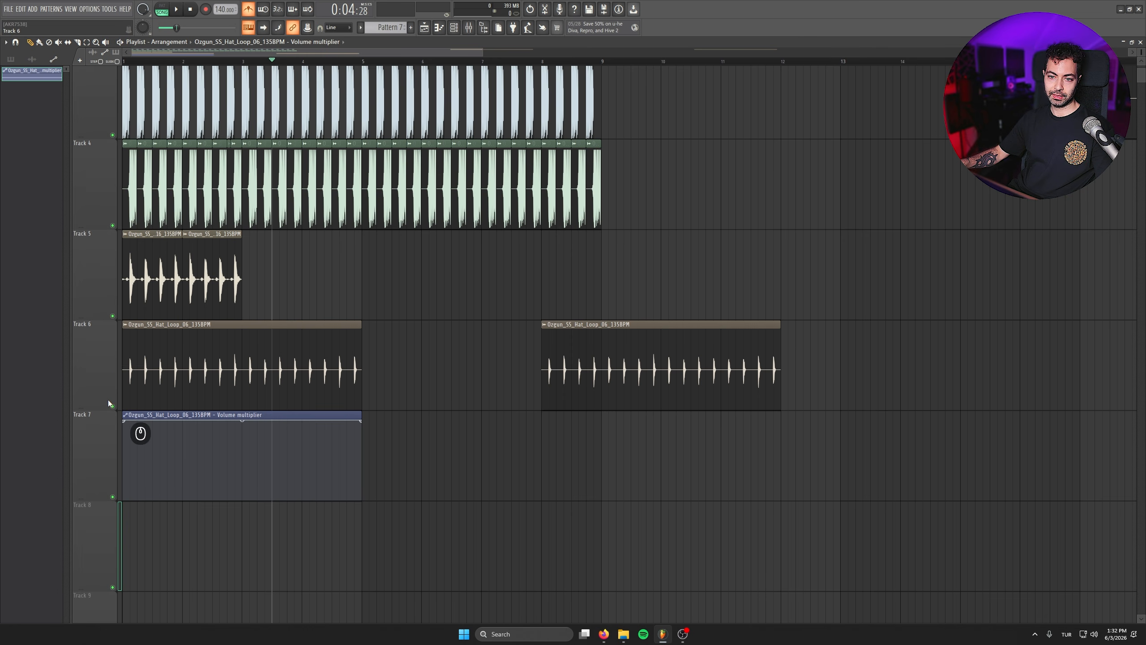
Solo Track 4, re-enable Tracks 3, 6 and 7, and lower the volume automation clip's first point to 0%
right_click(113, 226)
left_click(113, 136)
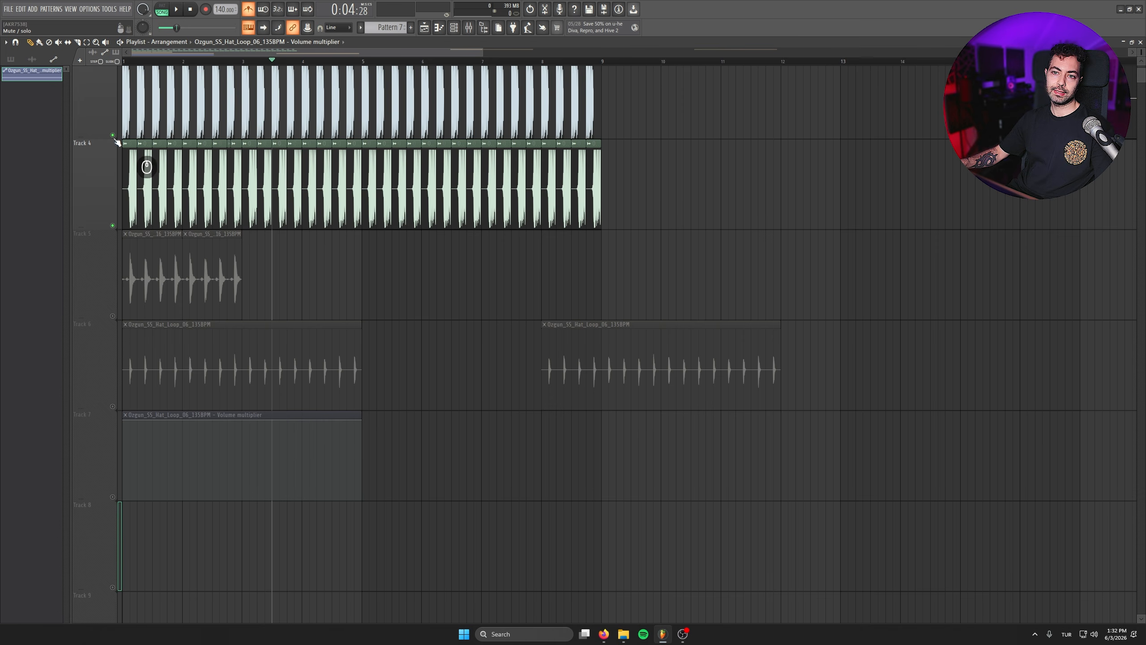
left_click(113, 406)
left_click_drag(121, 429, 115, 517)
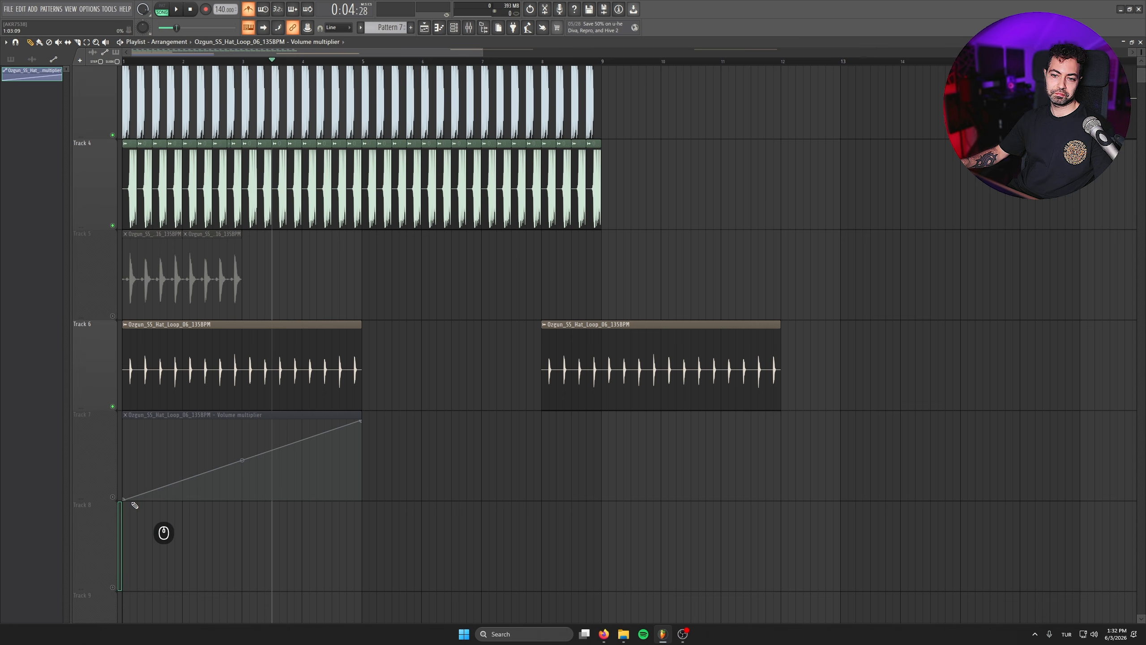
left_click(114, 497)
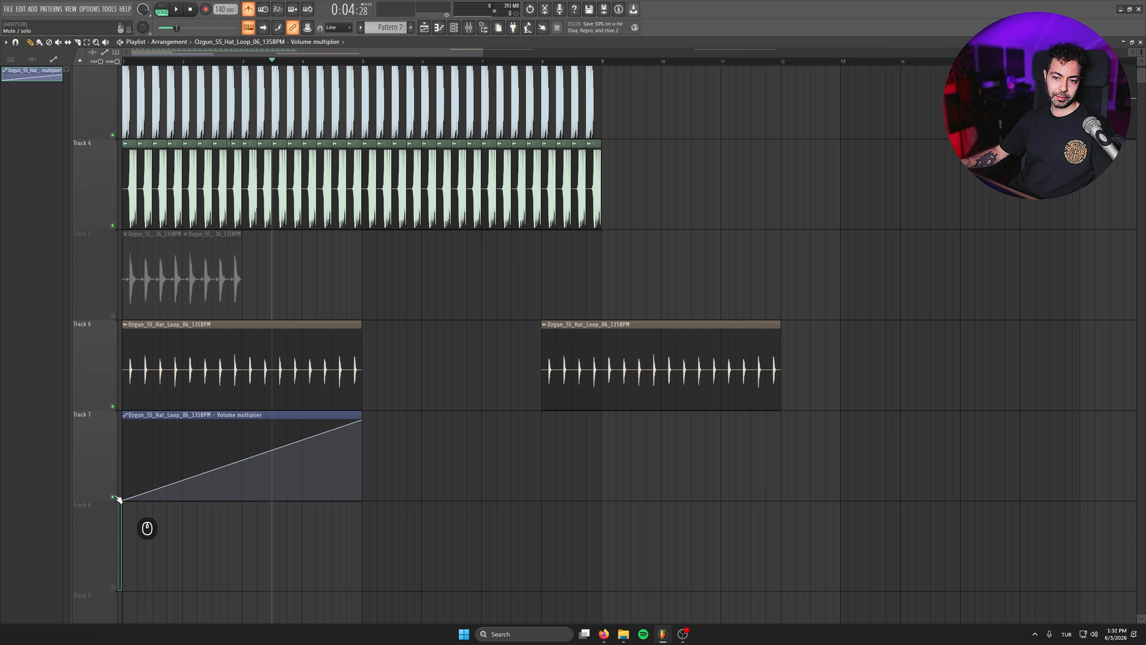
Solo Track 3, switch the solo to Track 4, and unsolo it to re-enable all tracks
right_click(112, 135)
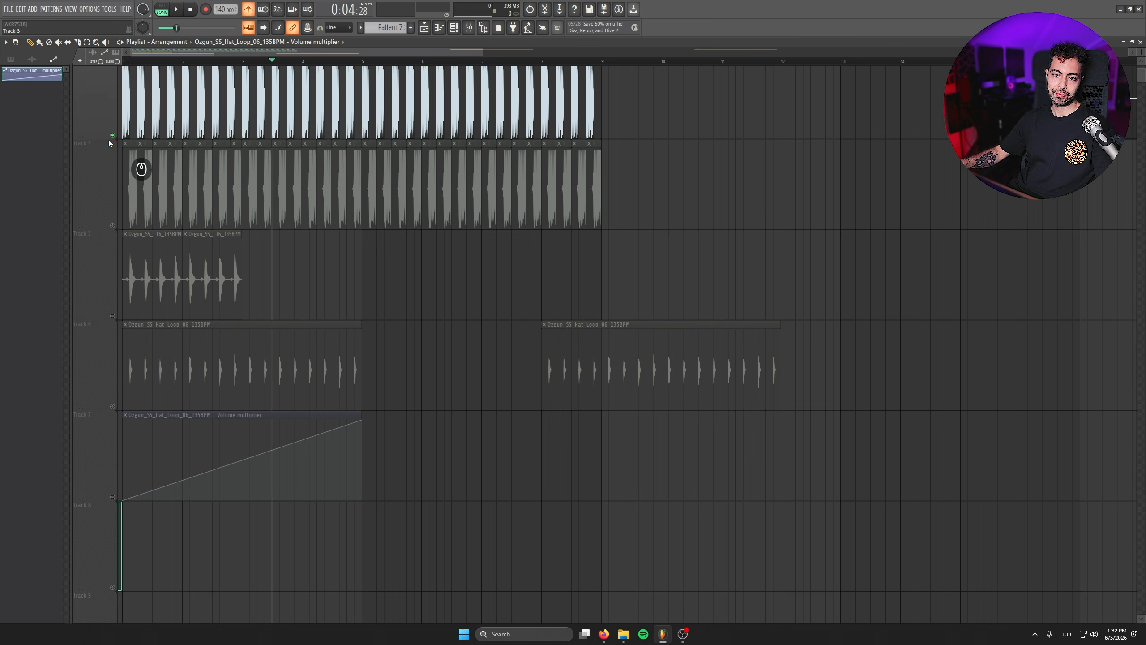
right_click(112, 225)
right_click(112, 225)
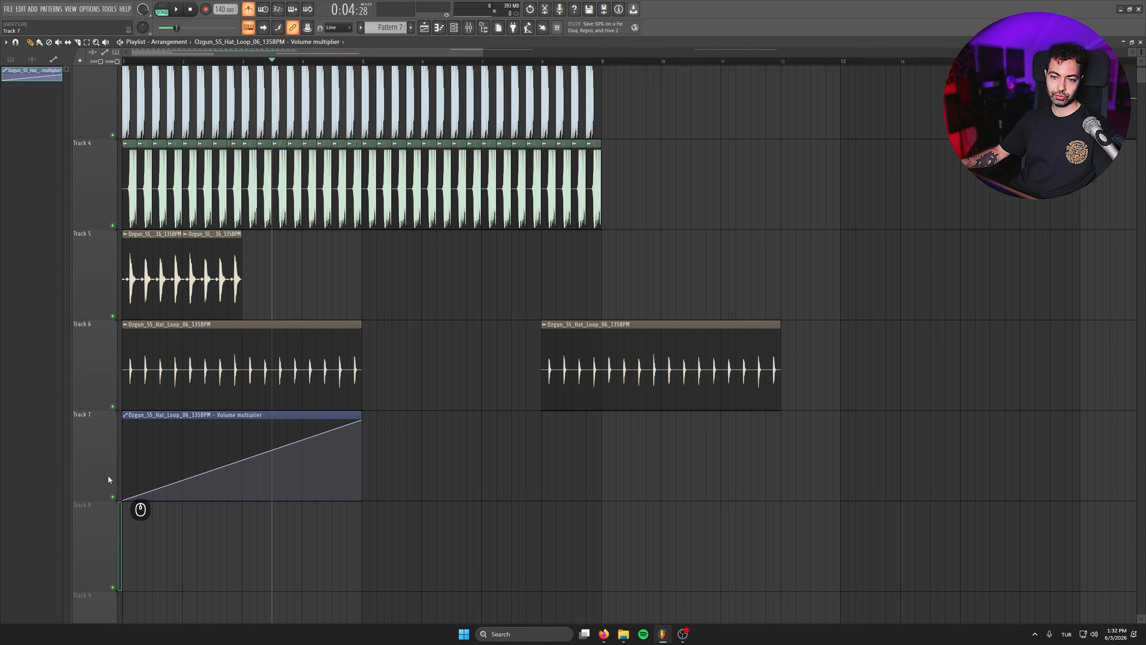
Lock Track 7's mute switch in the on state, and solo Tracks 3 to 6 in turn, ending with Track 6
left_click(116, 500, "ctrl+alt+shift")
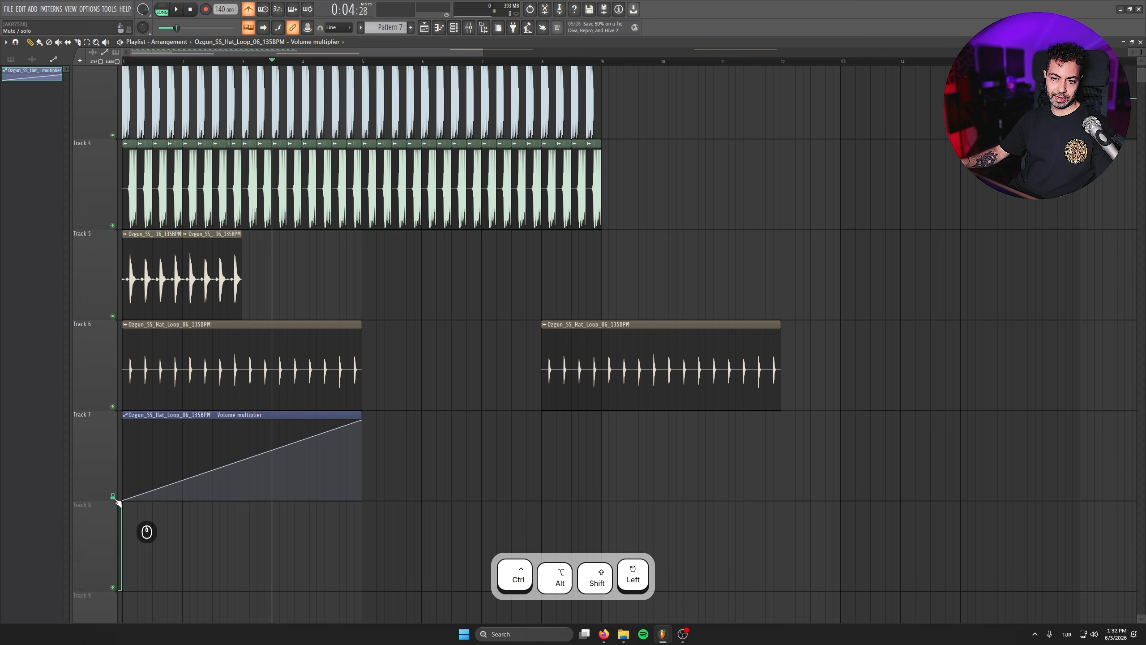
right_click(112, 315)
right_click(113, 406)
right_click(112, 225)
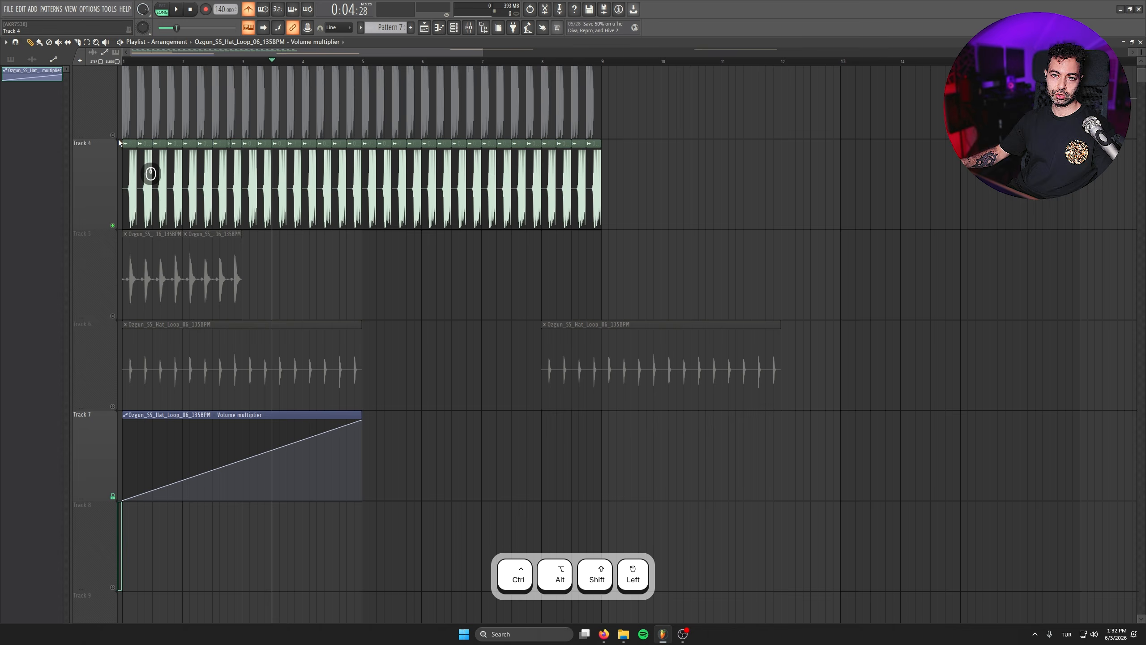
right_click(113, 135)
right_click(113, 225)
right_click(113, 316)
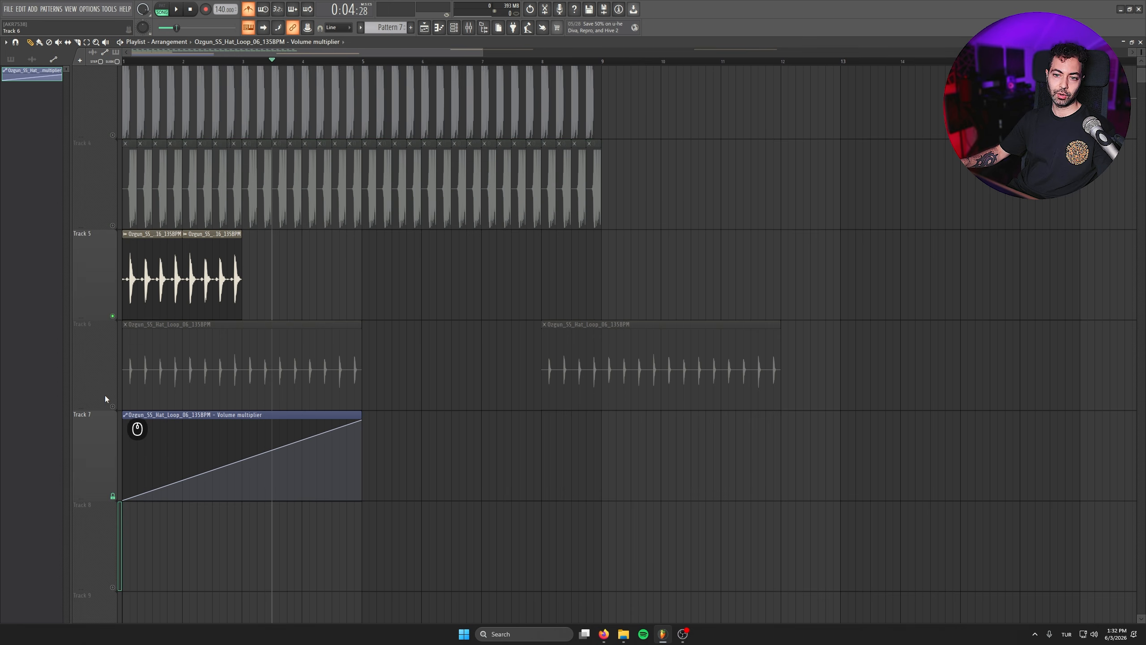
right_click(112, 406)
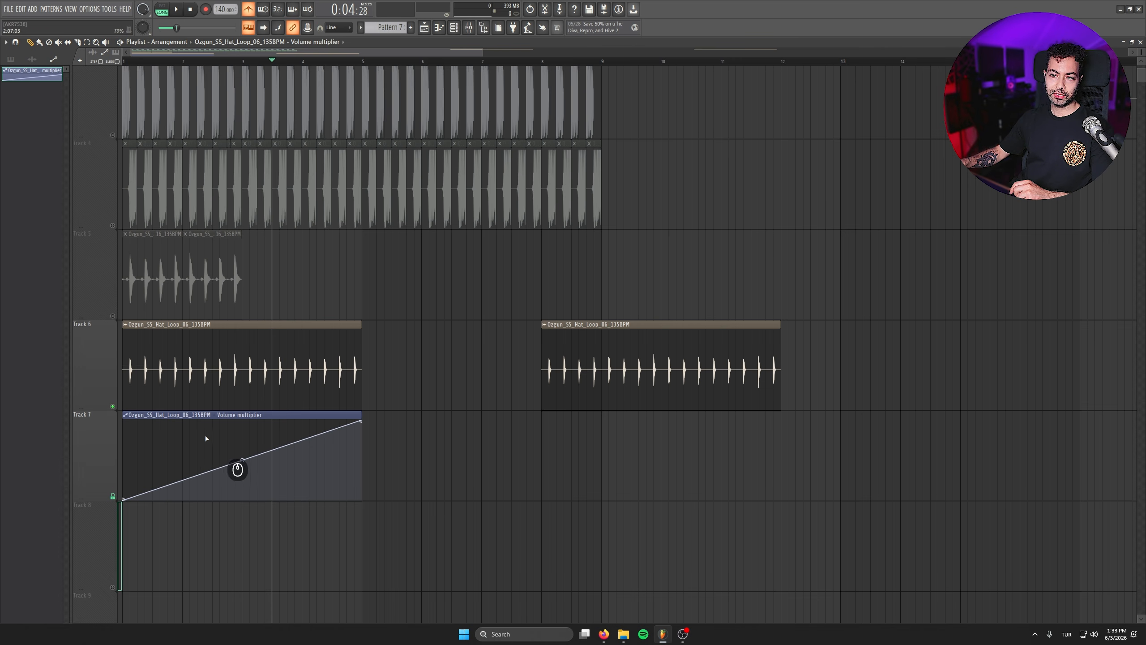
Group the automation on Track 7 under Track 6, and toggle the group between collapsed and expanded
mouse_move(179, 415)
left_mouse_down()
mouse_move(359, 416)
mouse_move(179, 415)
left_mouse_up()
left_click_drag(204, 371, 161, 390)
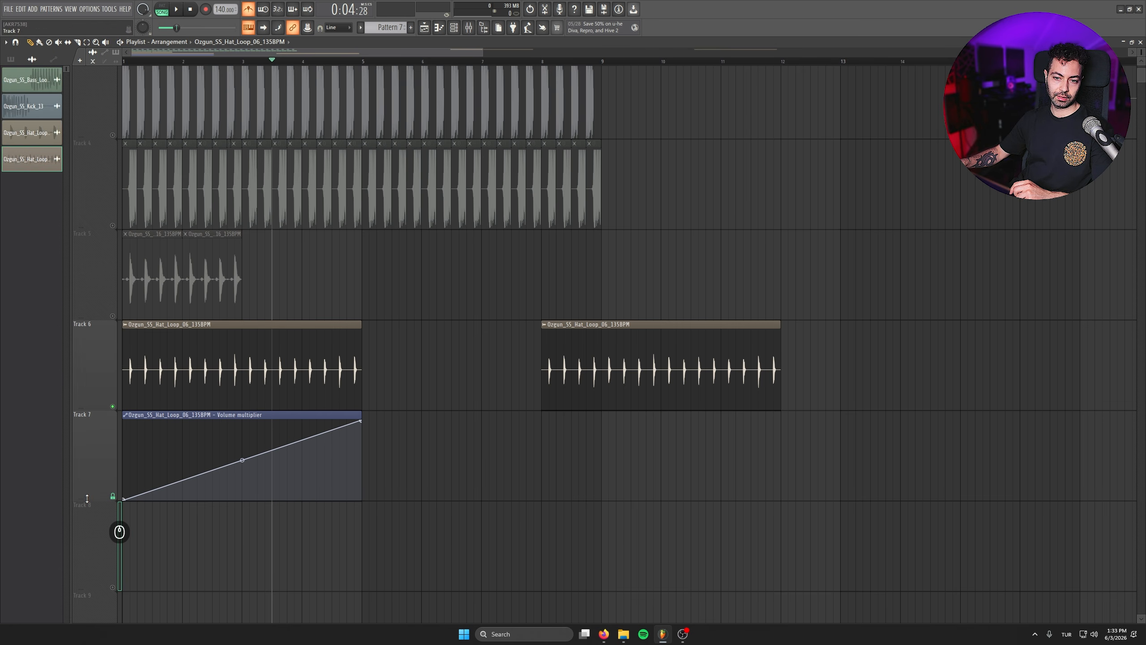
left_click_drag(87, 498, 82, 357)
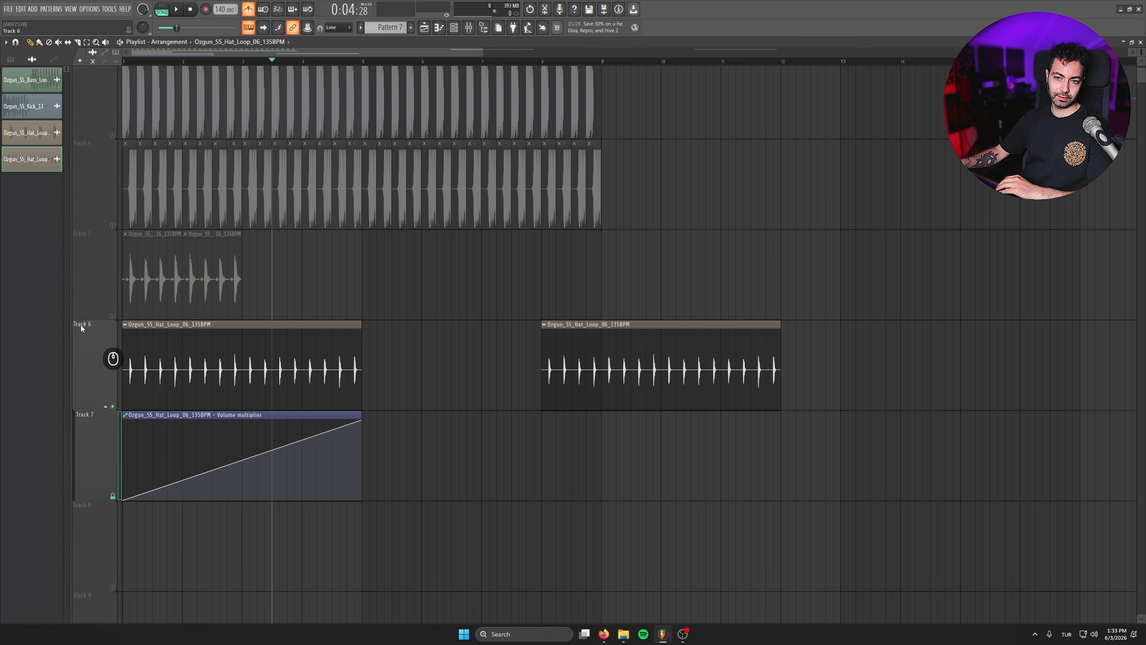
left_click(109, 410)
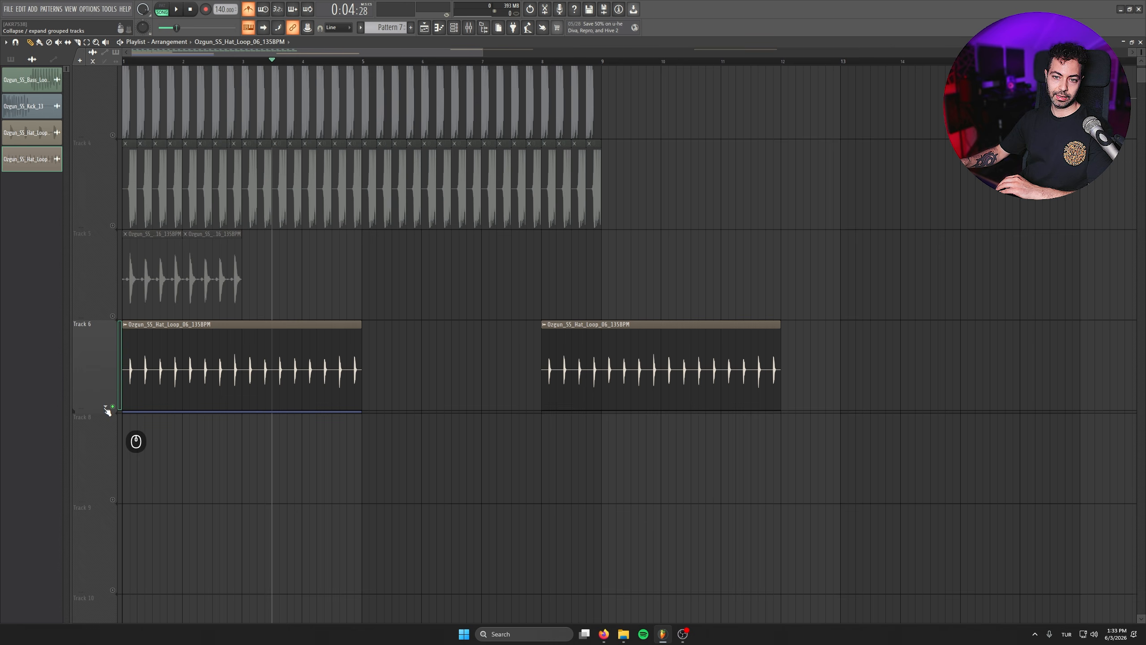
left_click(106, 409)
left_click(107, 408)
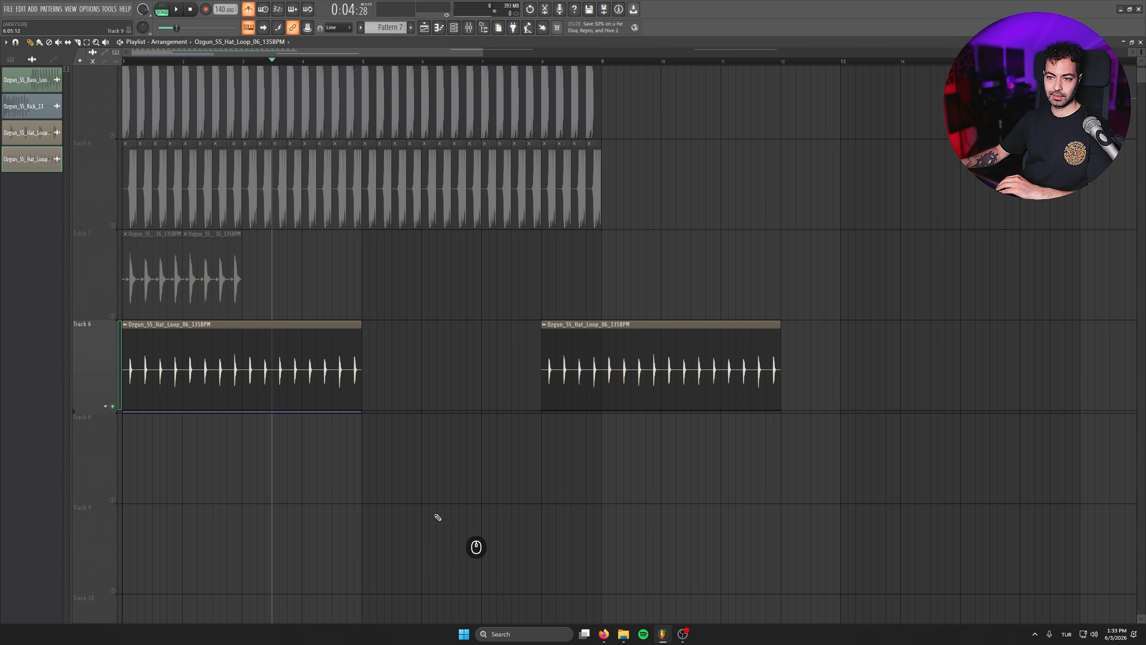
scroll(438, 518, "down", 1)
left_click(105, 384)
left_click(106, 384)
left_click(106, 384)
left_click(106, 384)
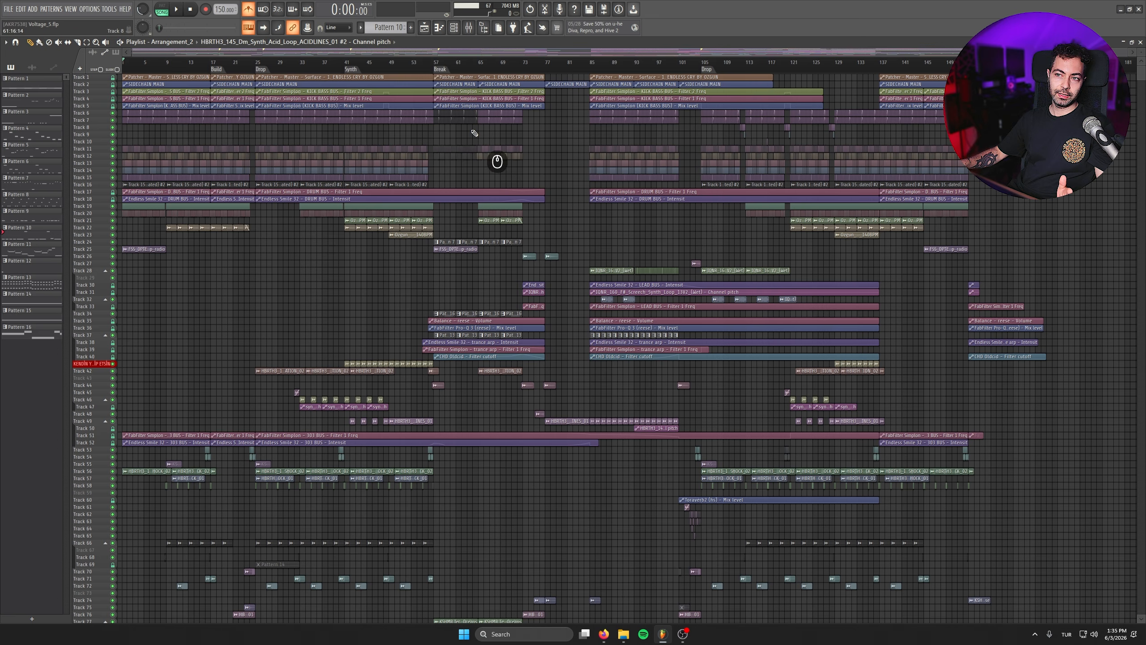
Select the time range from bar 85 to bar 101 across all tracks, and clear the selection
scroll(494, 249, "up", 4, "alt")
scroll(466, 217, "up", 5, "alt")
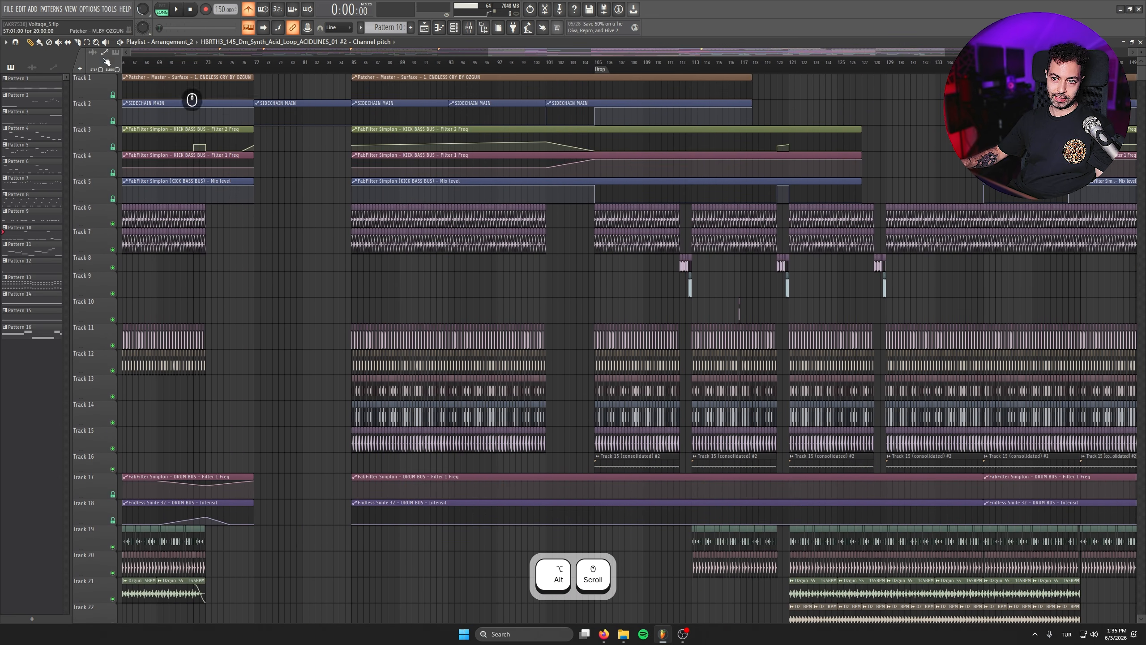
scroll(520, 214, "up", 2, "ctrl")
left_click_drag(520, 214, 425, 199)
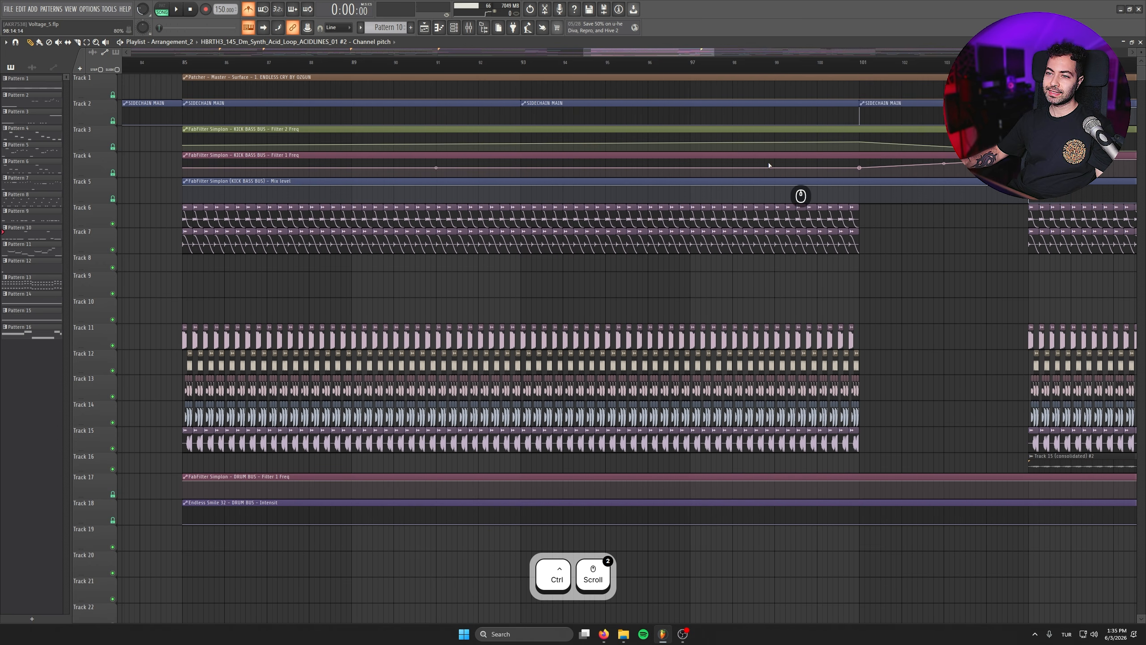
left_click_drag(182, 63, 861, 76)
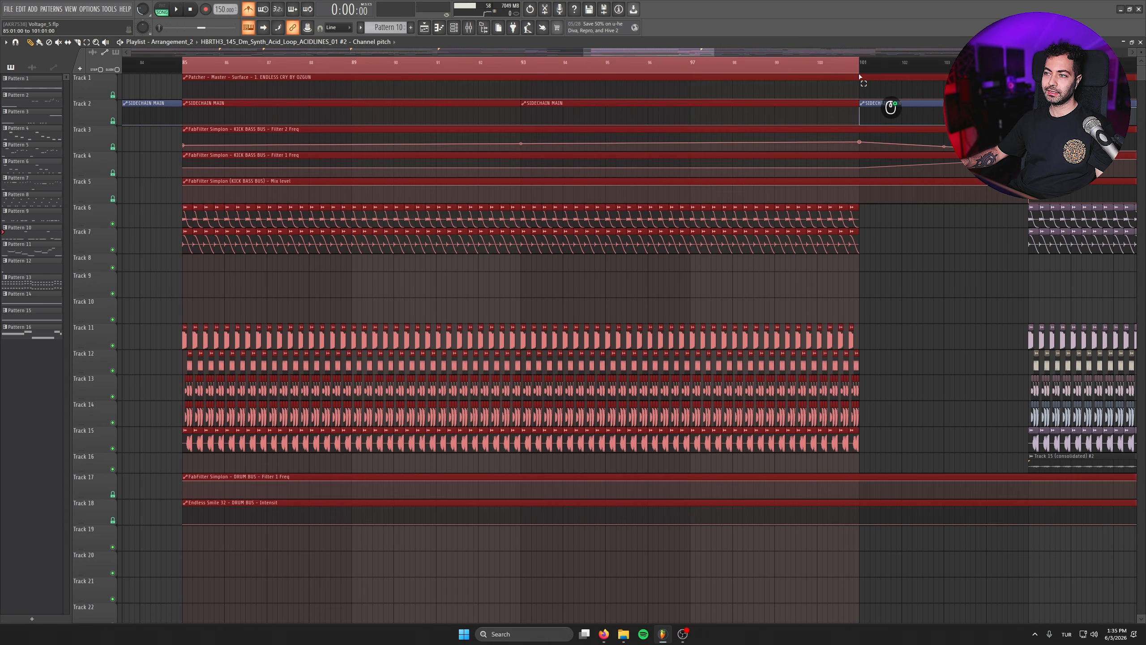
left_click(516, 64)
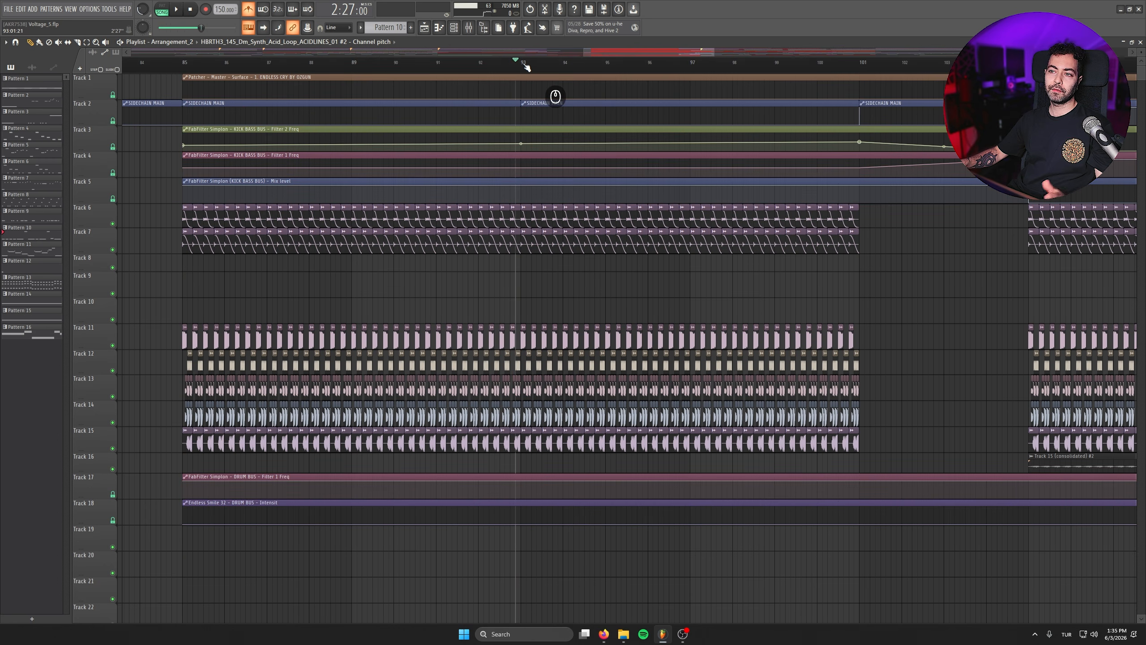
Insert four bars of empty space from bar 93 to bar 97 across all tracks, and clear the selection
left_click_drag(525, 65, 691, 68)
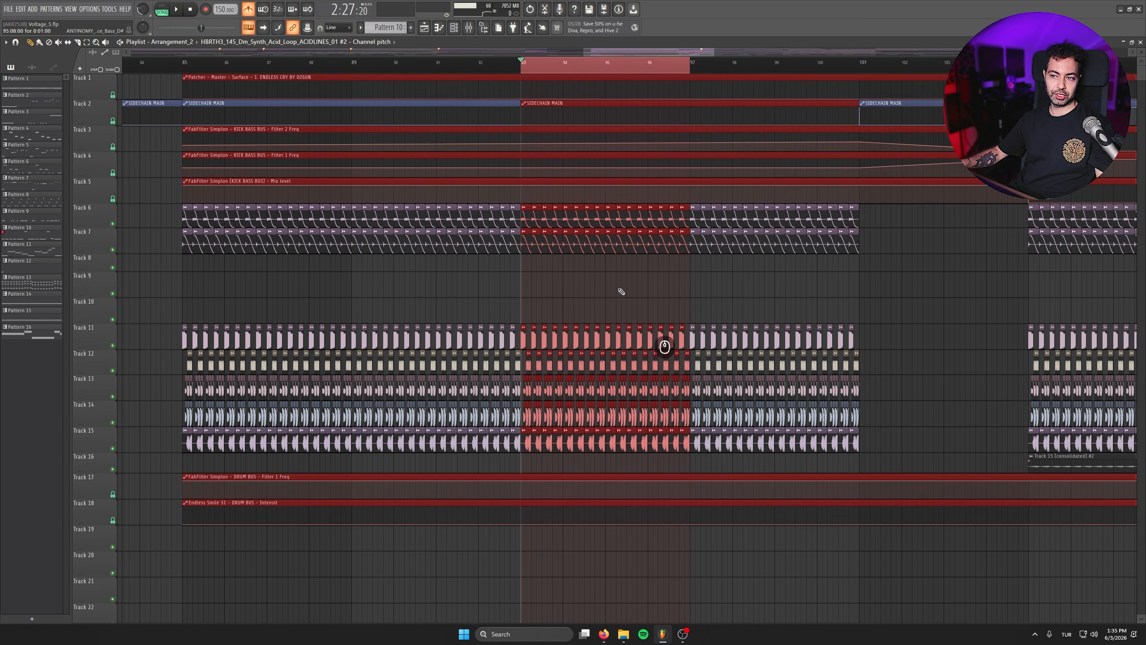
scroll(577, 309, "down", 5, "alt")
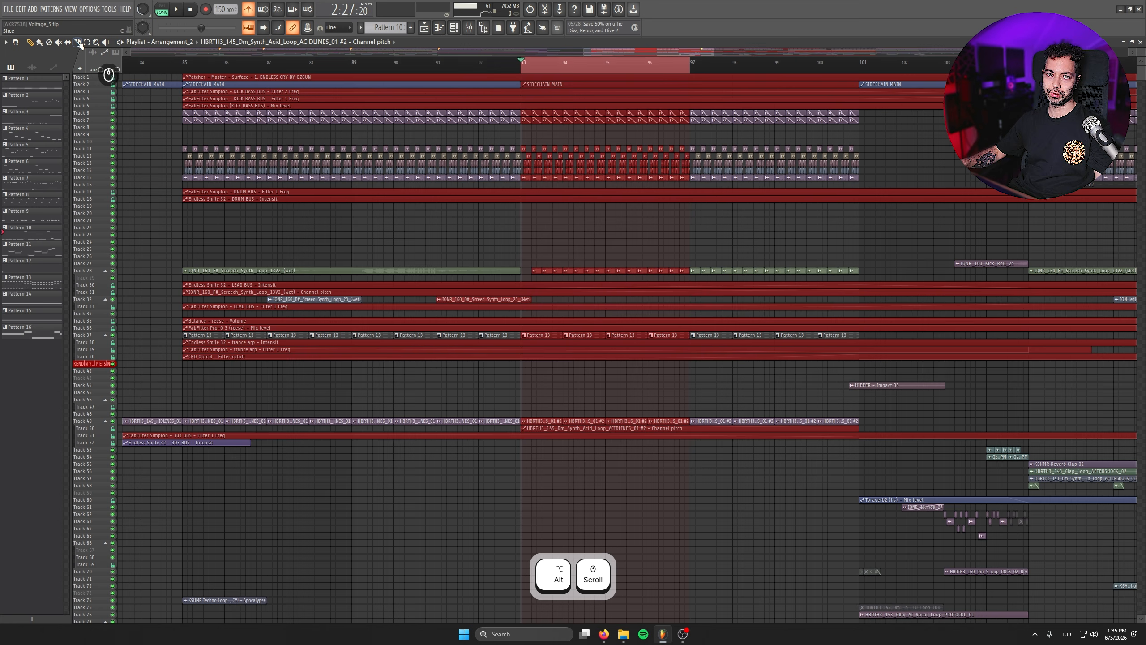
scroll(554, 454, "down", 1)
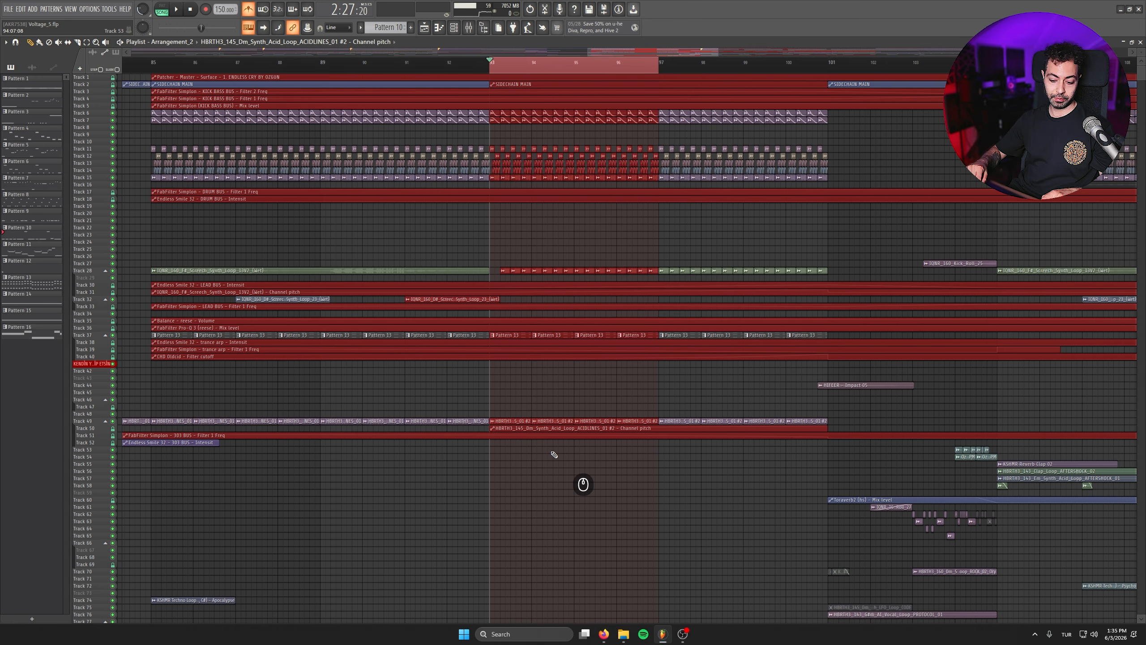
key("ctrl")
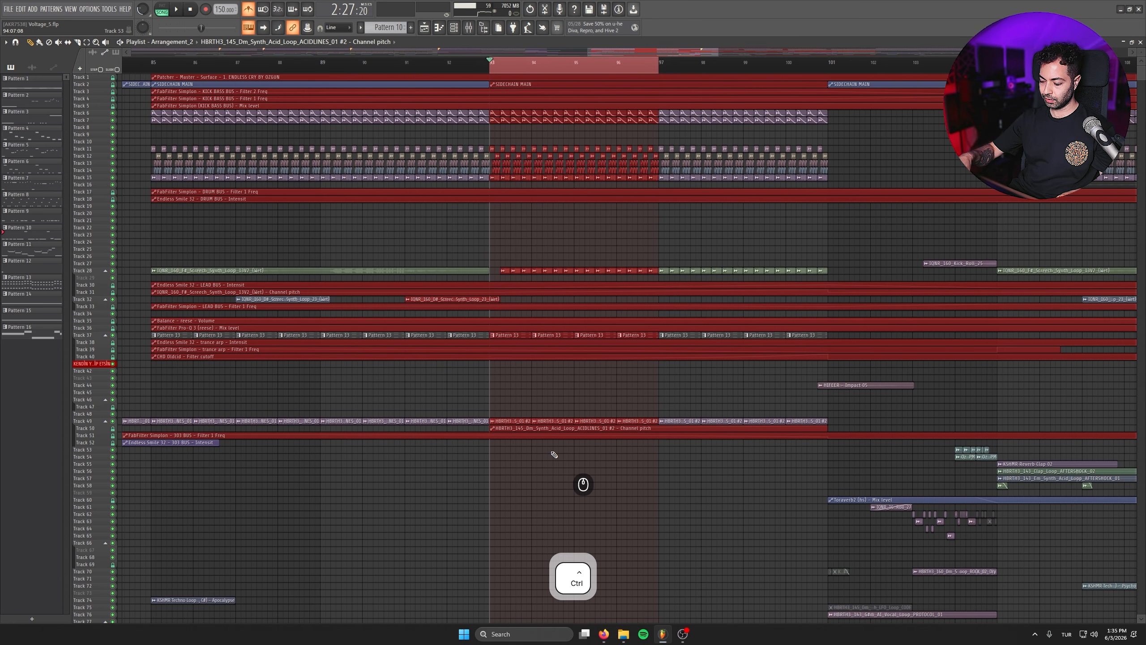
key("ctrl+Insert")
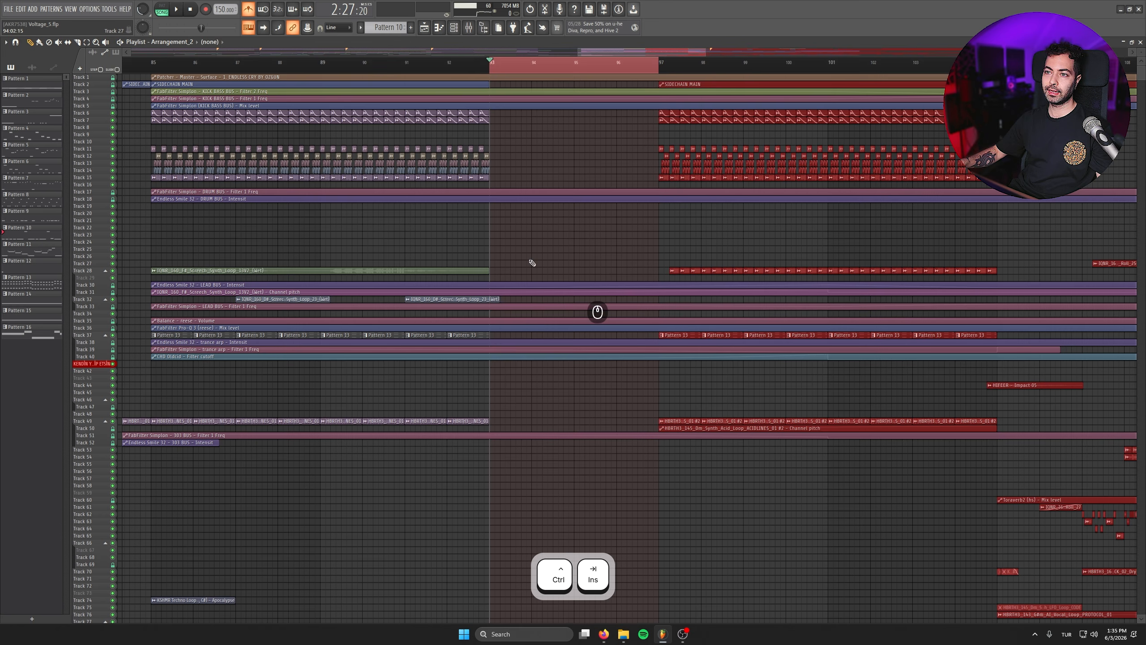
left_click_drag(517, 265, 514, 267)
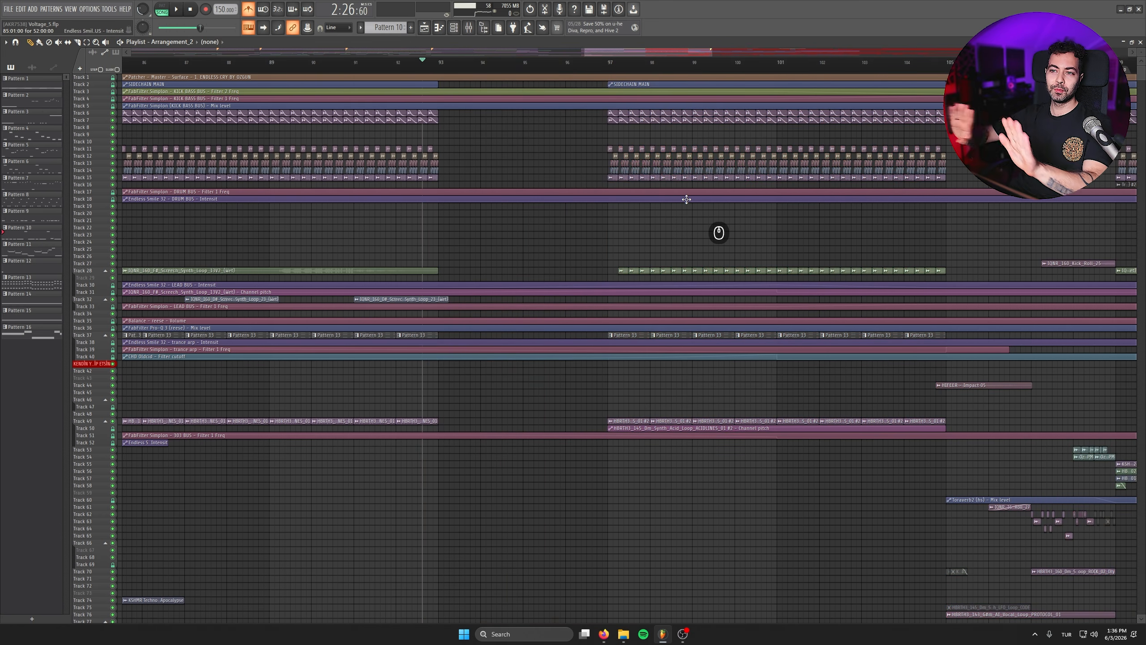
Delete the time range from bar 105 to bar 109 across all tracks, pulling the Drop section back to bar 105
scroll(686, 201, "up", 5)
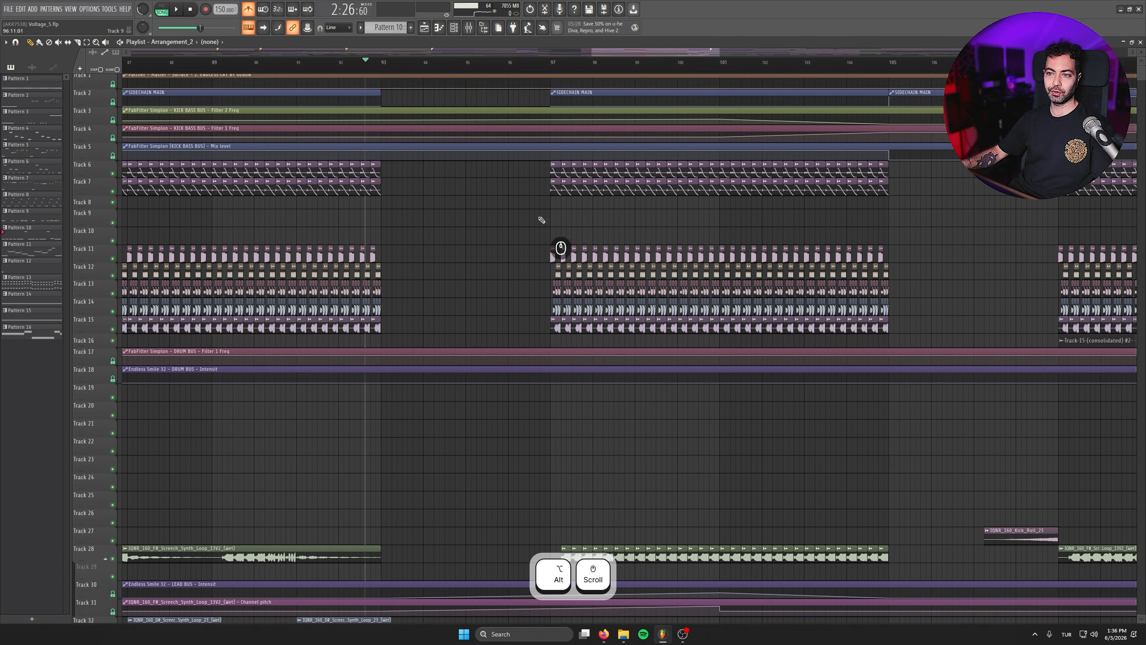
scroll(409, 143, "right", 5)
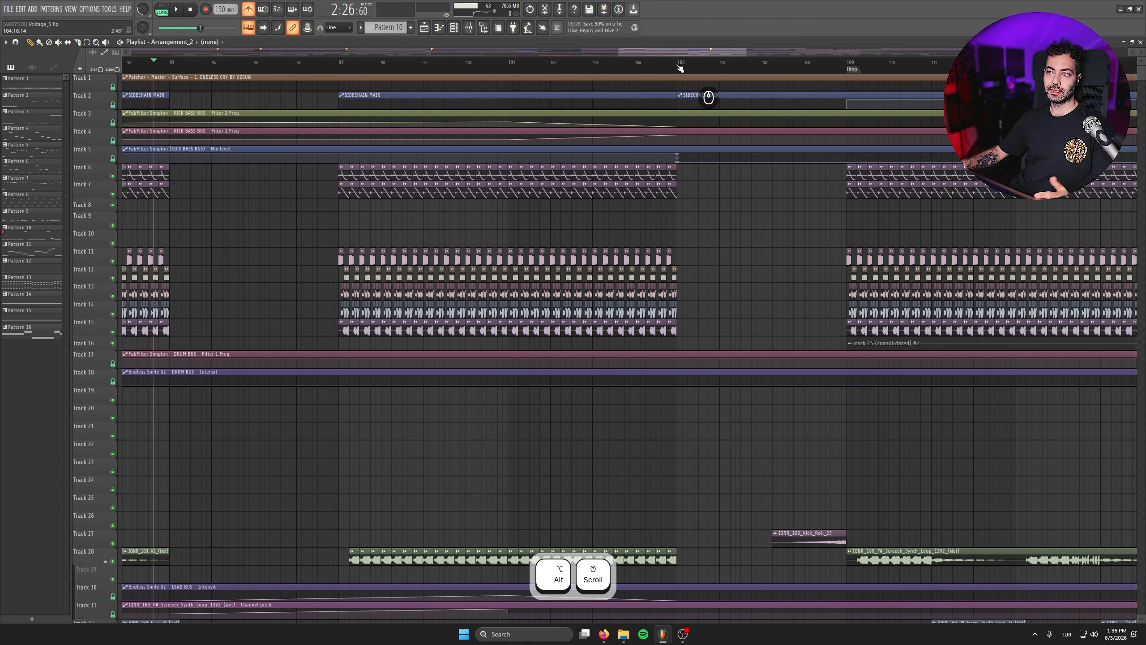
left_click_drag(678, 64, 826, 77)
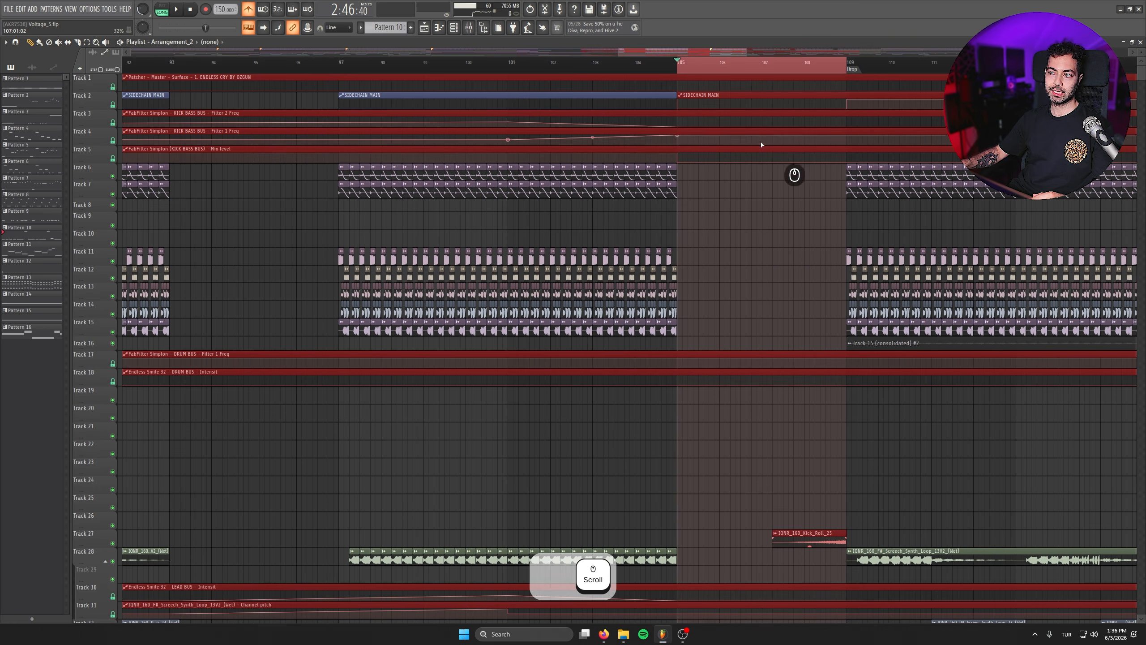
scroll(632, 181, "right", 4)
scroll(541, 323, "right", 1)
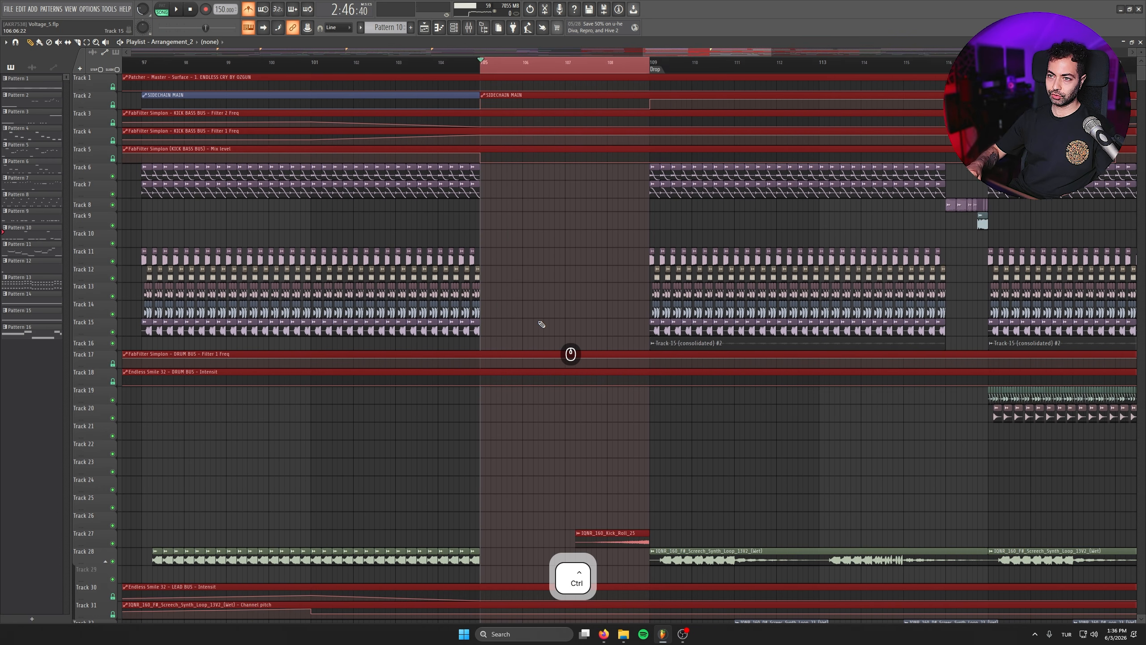
key("ctrl+Delete")
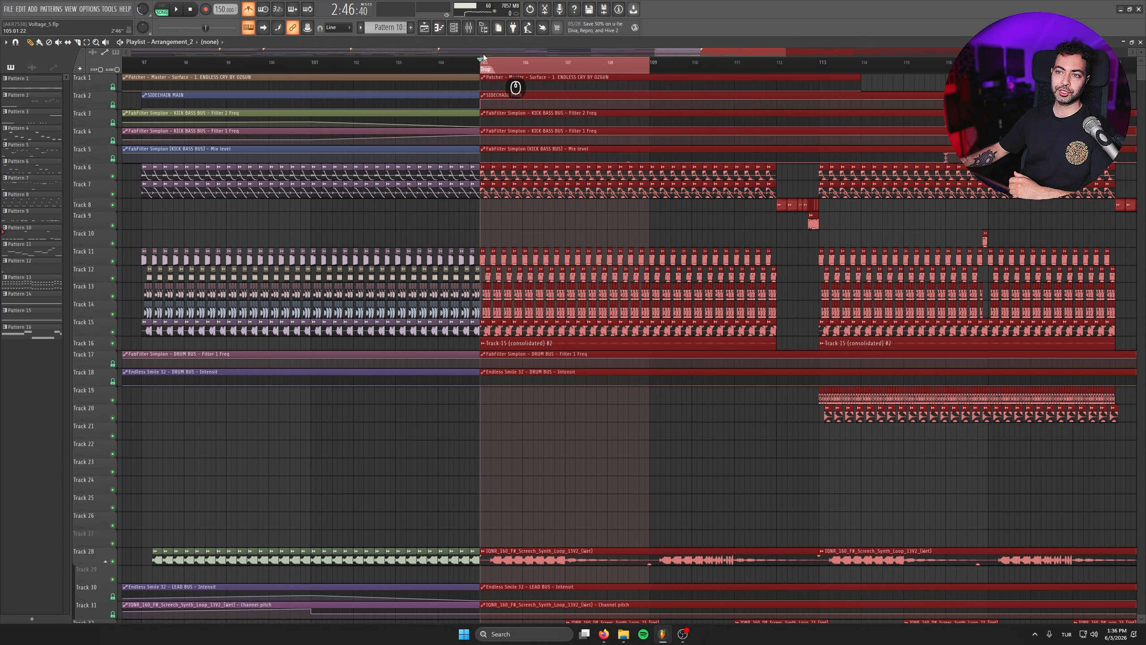
left_click_drag(581, 174, 783, 245)
left_click_drag(645, 239, 650, 239)
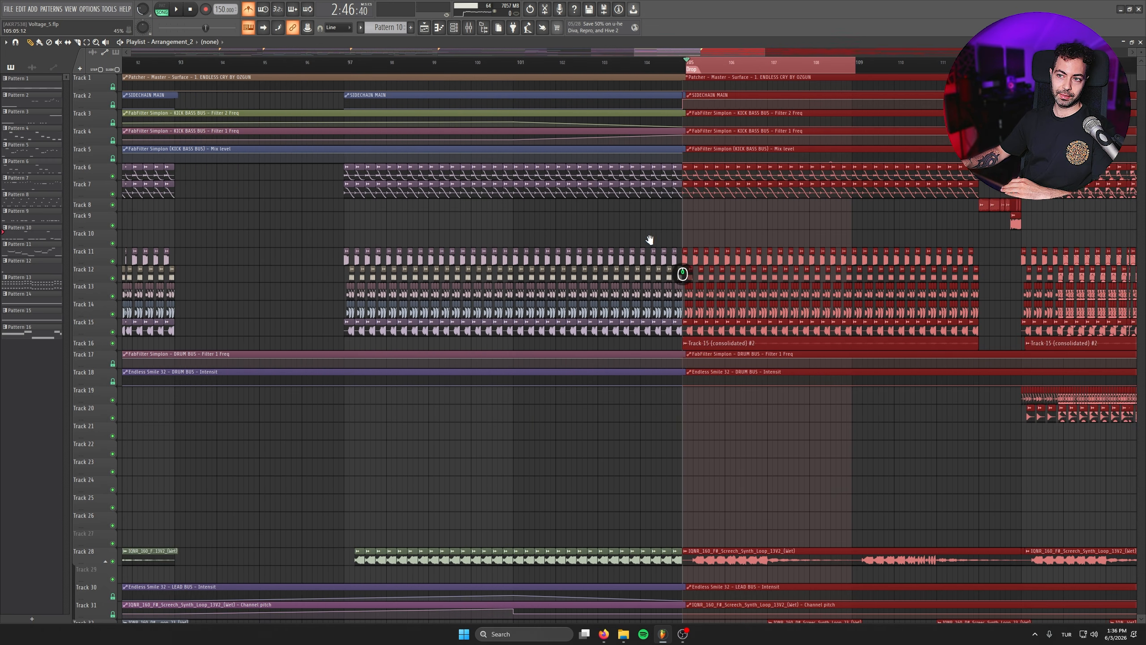
scroll(650, 240, "right", 2)
scroll(649, 243, "right", 6)
Undo the deletion of the four bars before the Drop marker, and clear the time selection
key("ctrl+z")
key("ctrl+z")
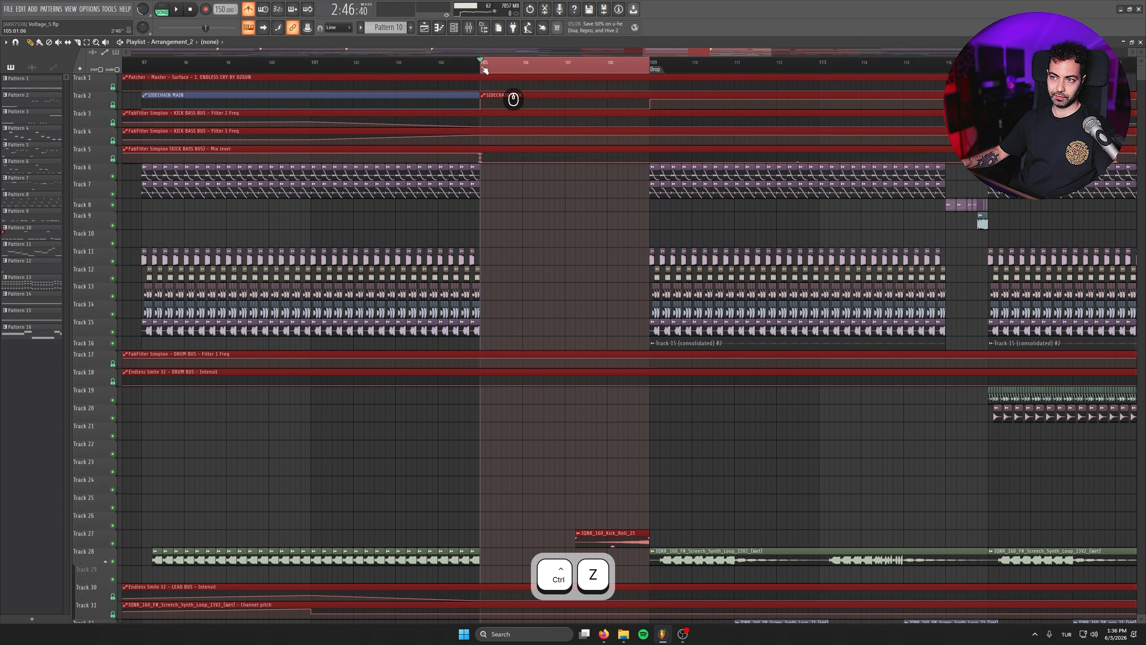
left_click_drag(498, 181, 636, 323)
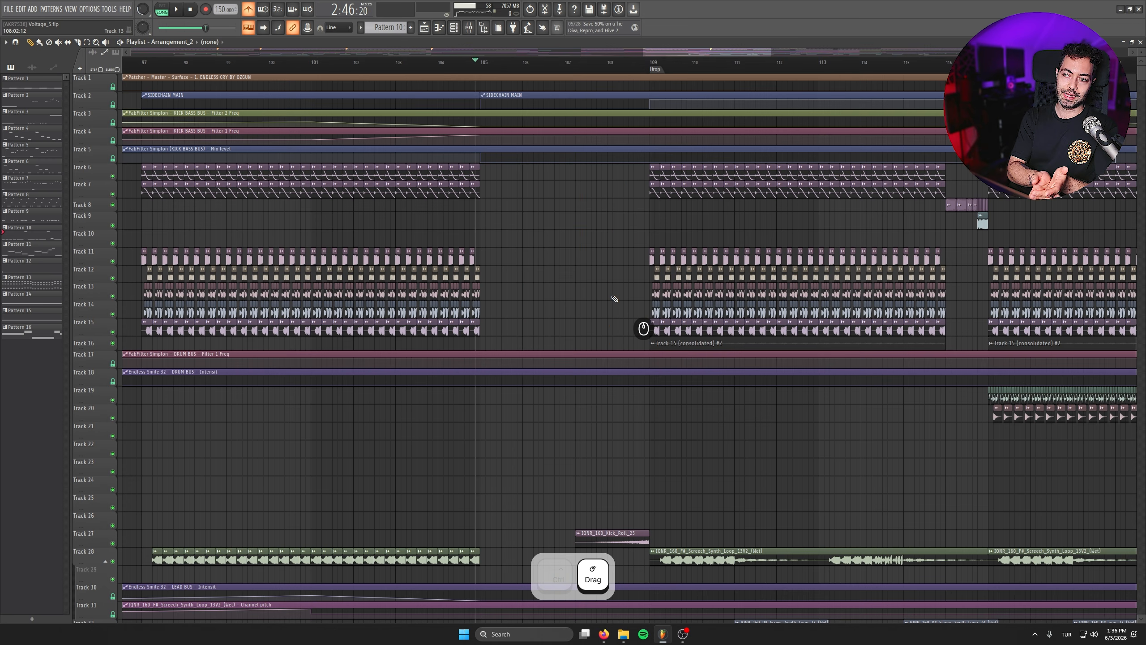
Add a time marker named "skip" at bar 105, four bars before the Drop marker
left_click(481, 66)
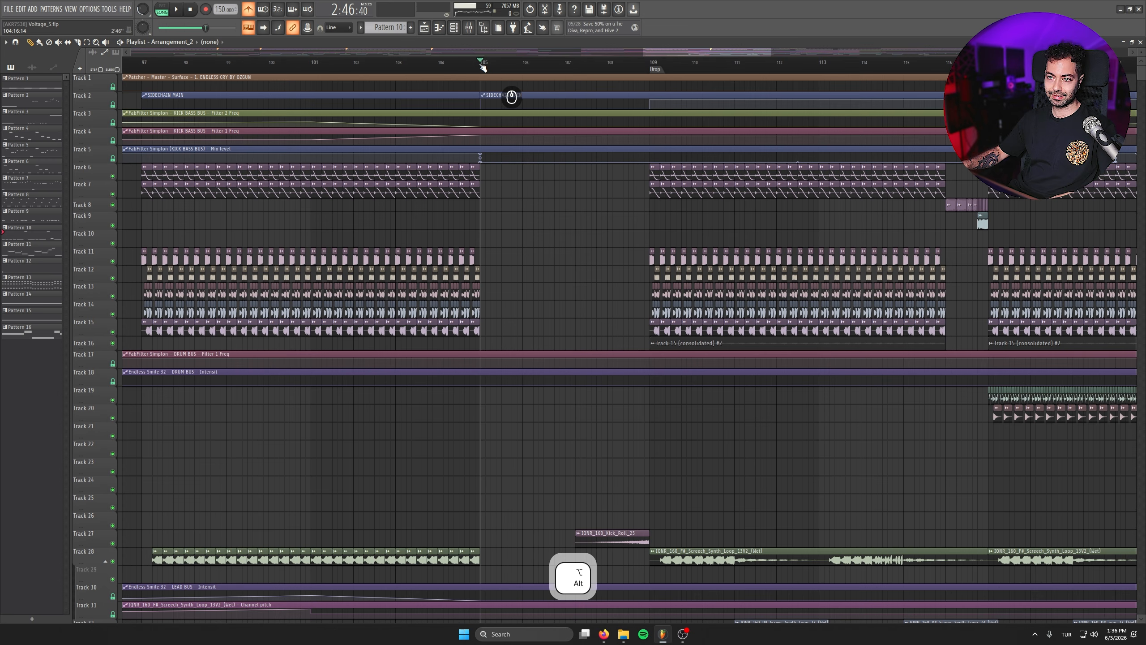
key("alt+t")
type("skip")
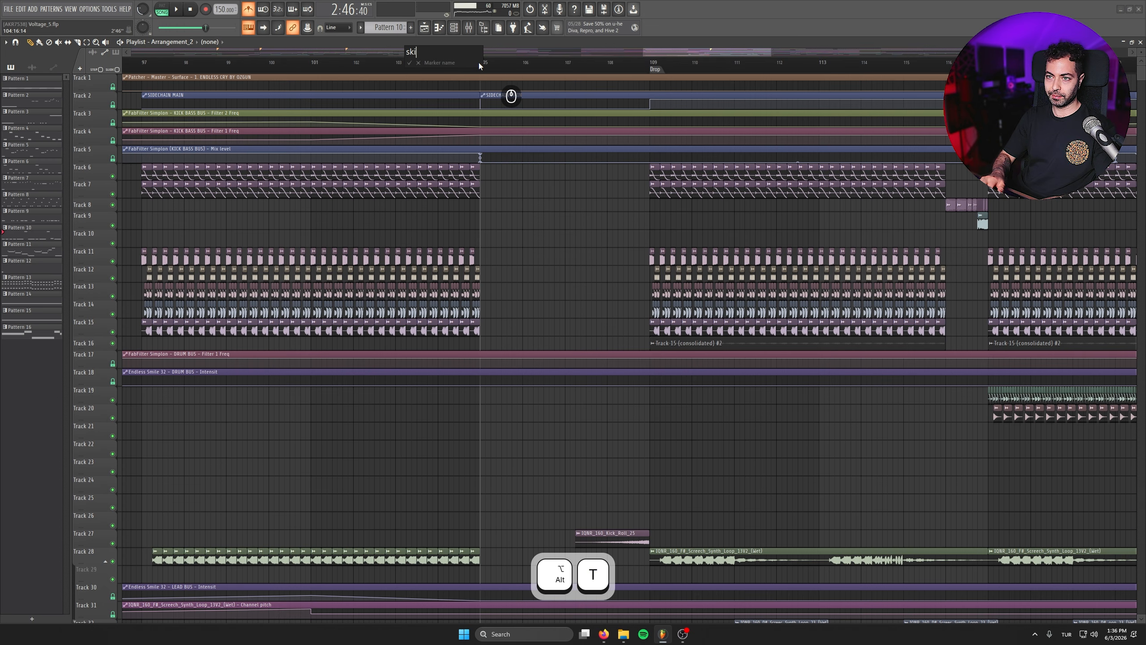
key("Return")
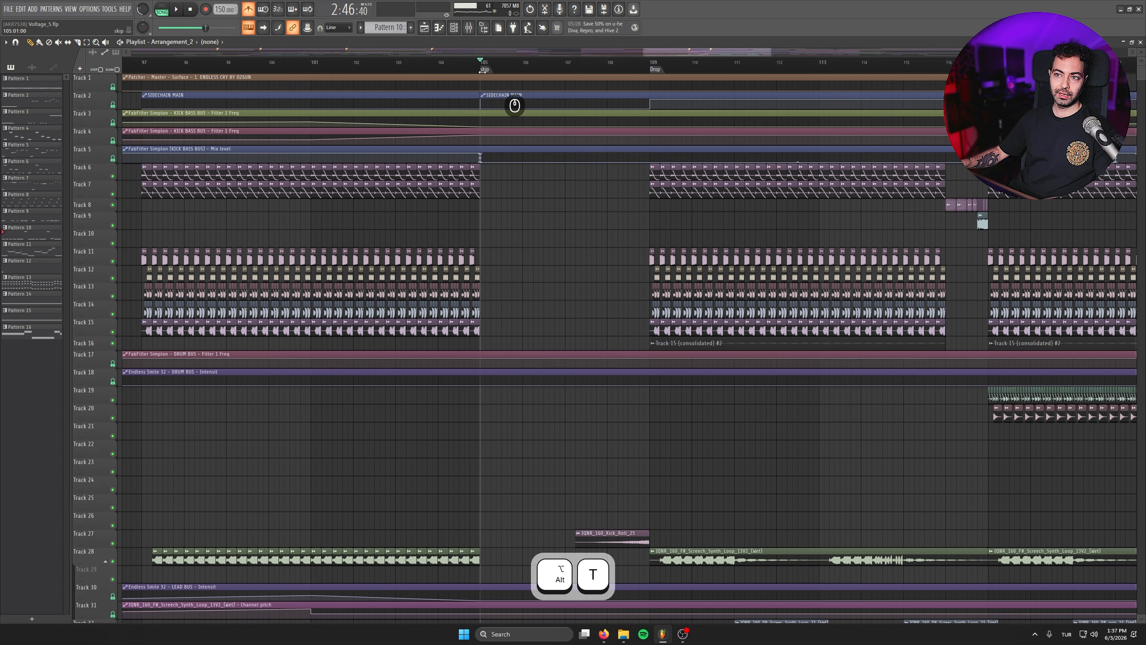
Set the "skip" marker's action to Marker skip and play the arrangement from bar 104 across it
right_click(482, 71)
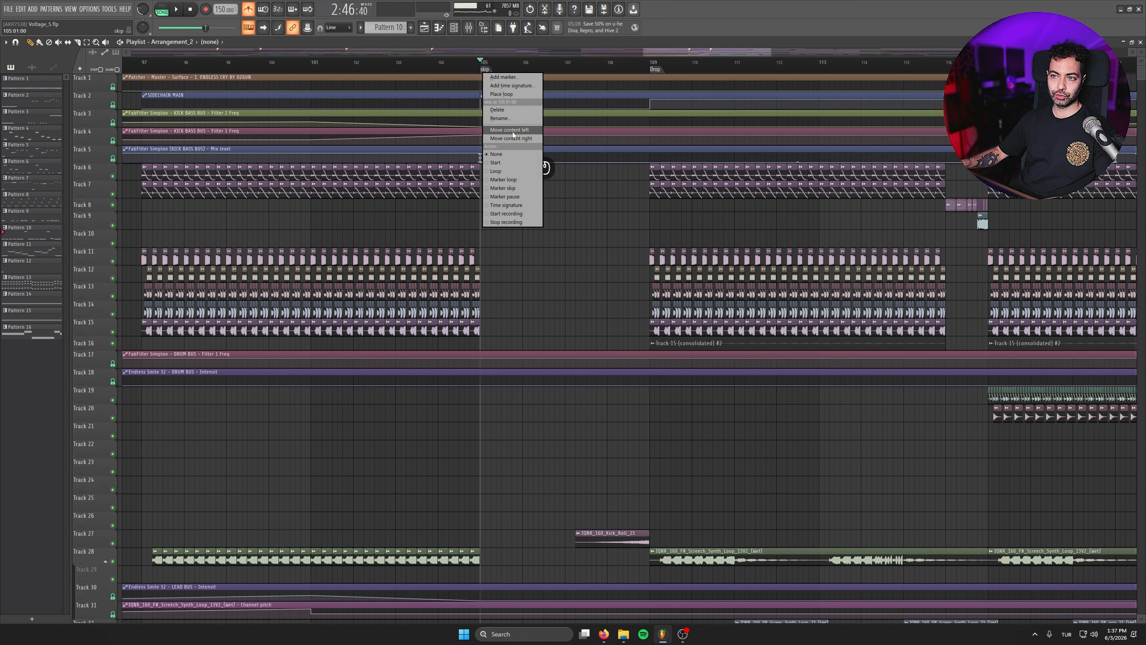
left_click(521, 188)
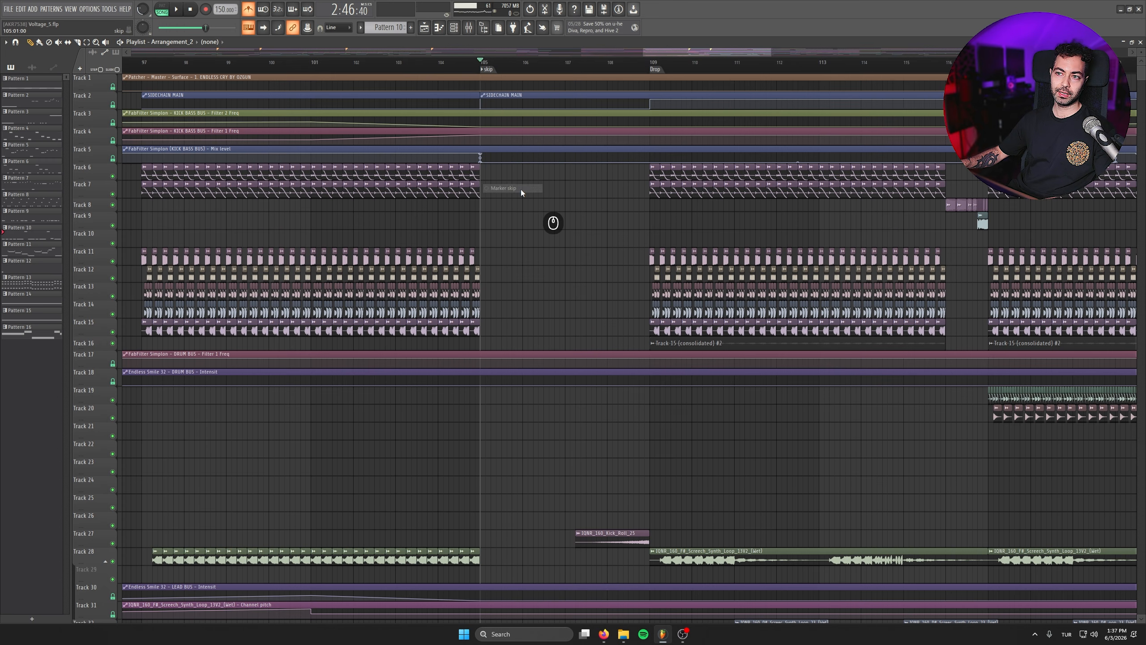
left_click(437, 67)
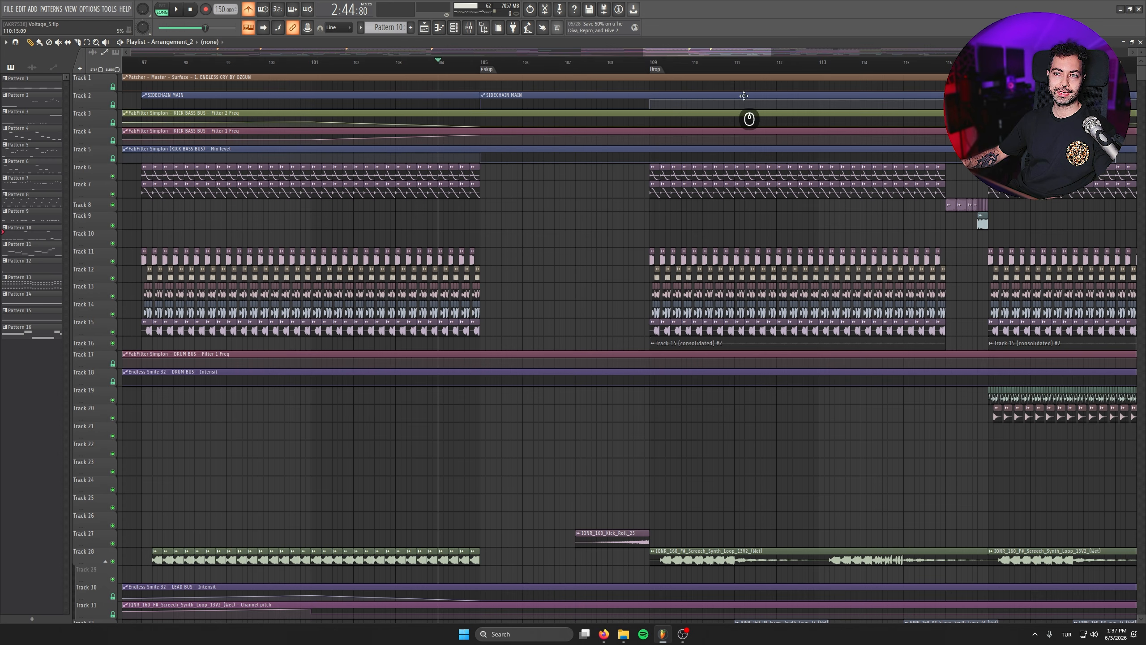
key("space")
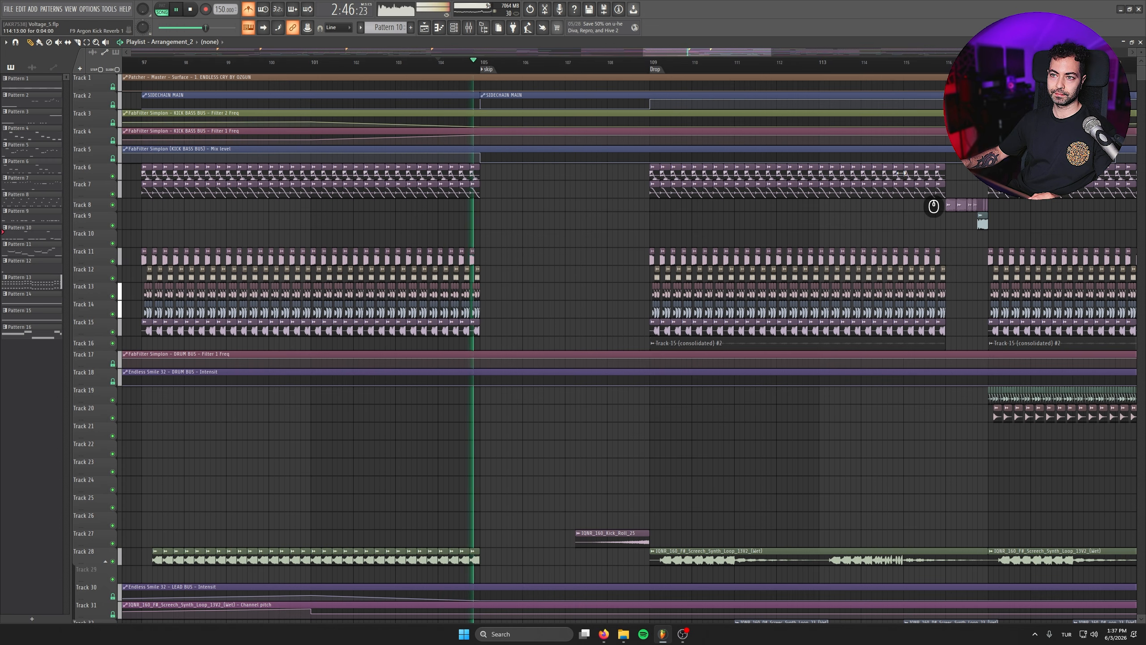
key("space")
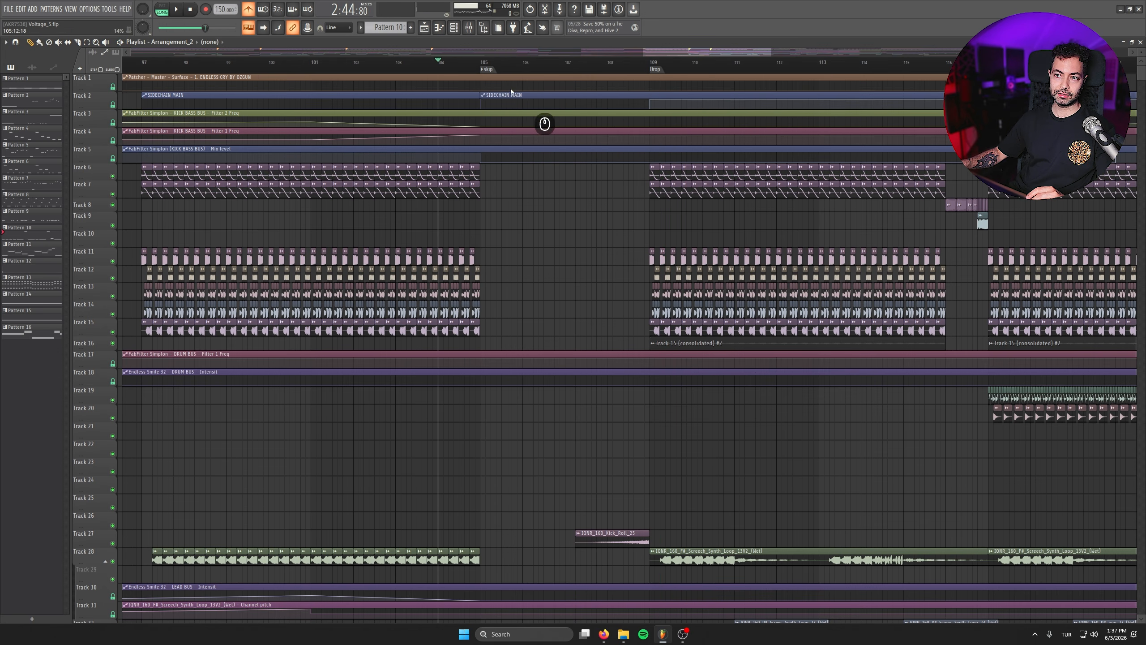
Set the "skip" marker's action to None and play from bar 104 past the marker
right_click(484, 69)
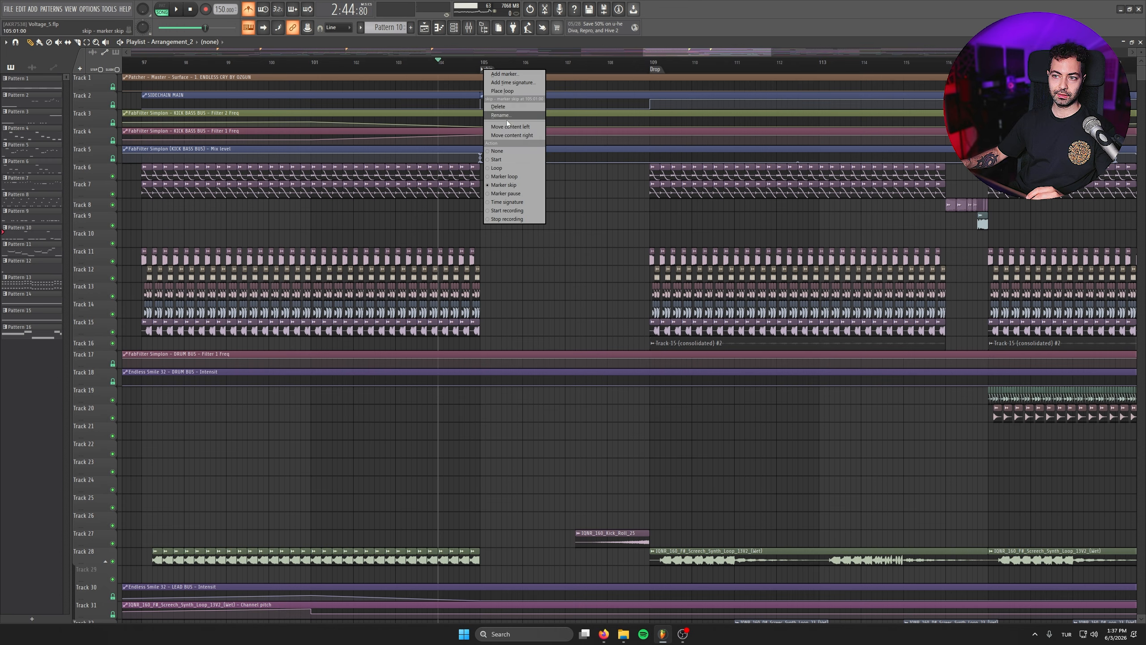
left_click(517, 149)
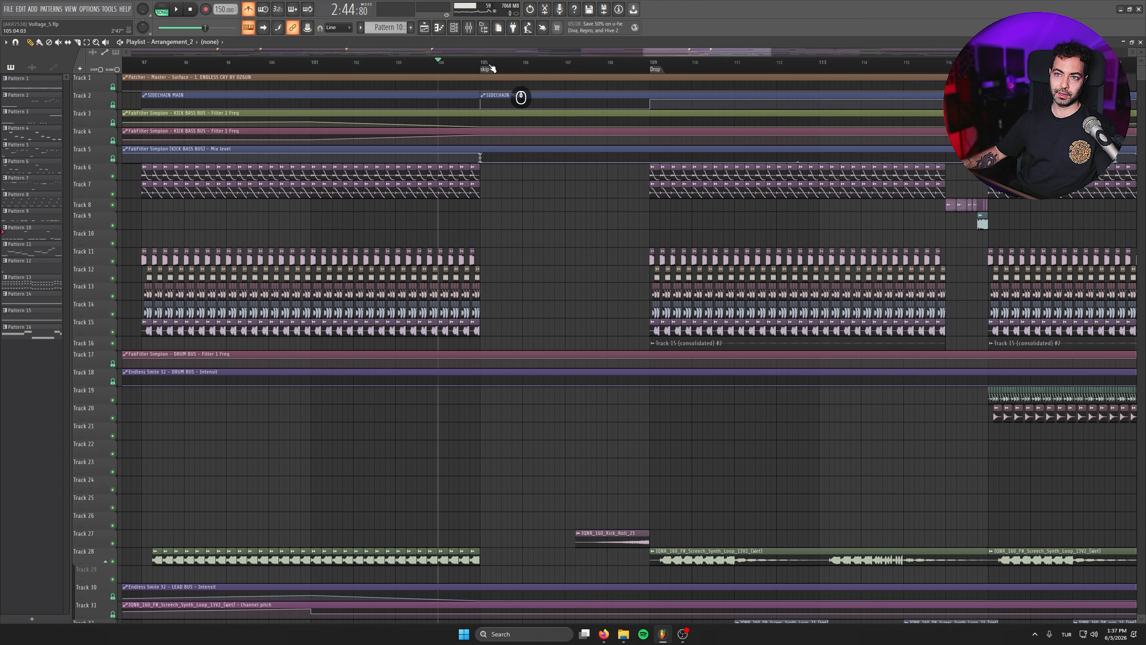
key("space")
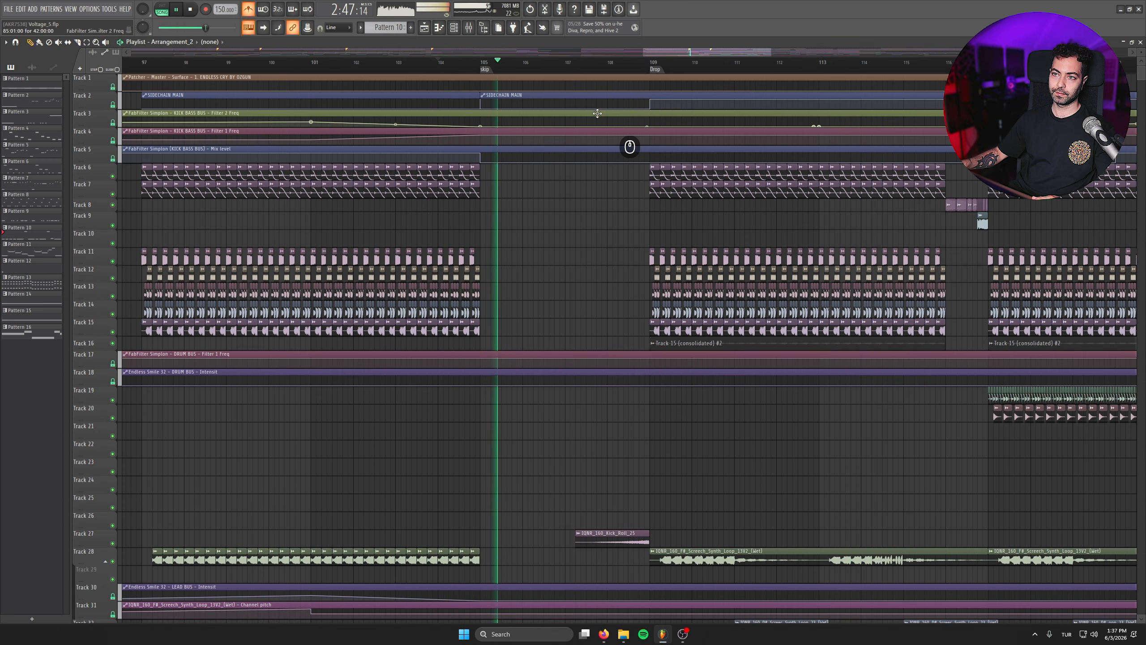
key("space")
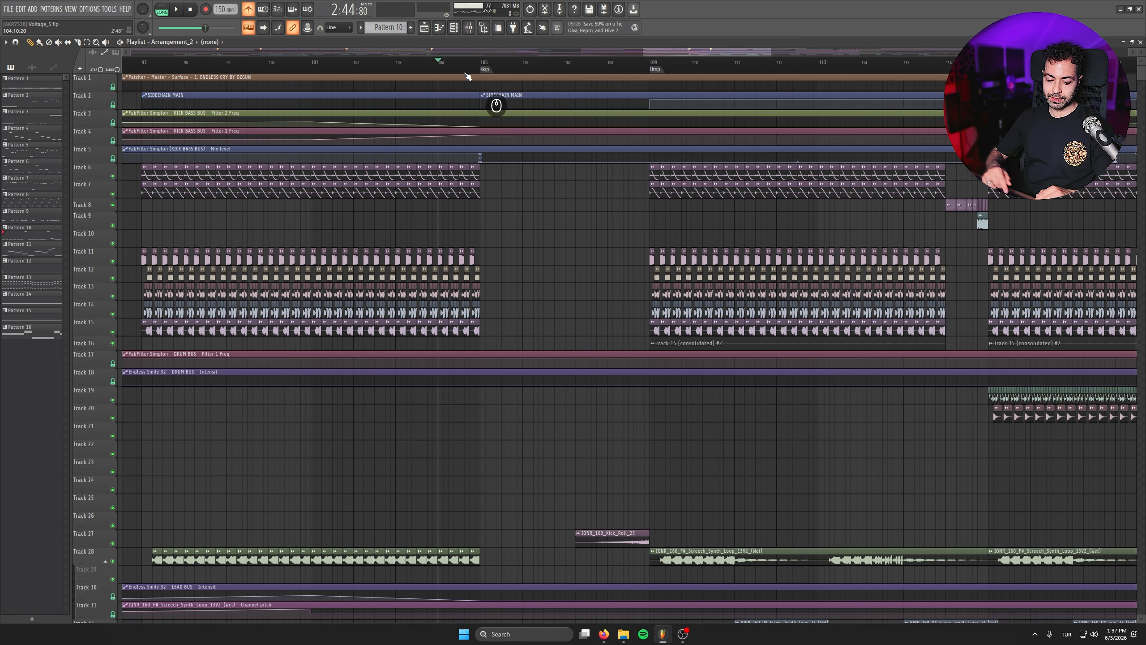
Add a time marker at bar 104 and another named "dfgfdgdf" at bar 102
key("alt+t")
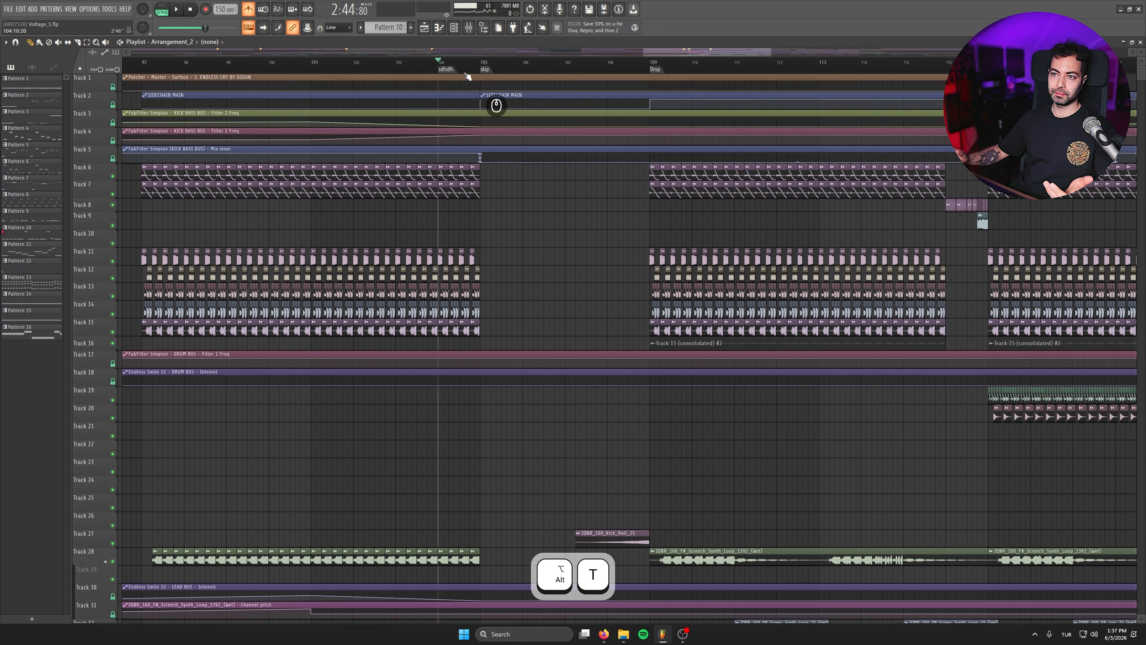
left_click(356, 67)
key("alt+t")
type("dfgfdgdf")
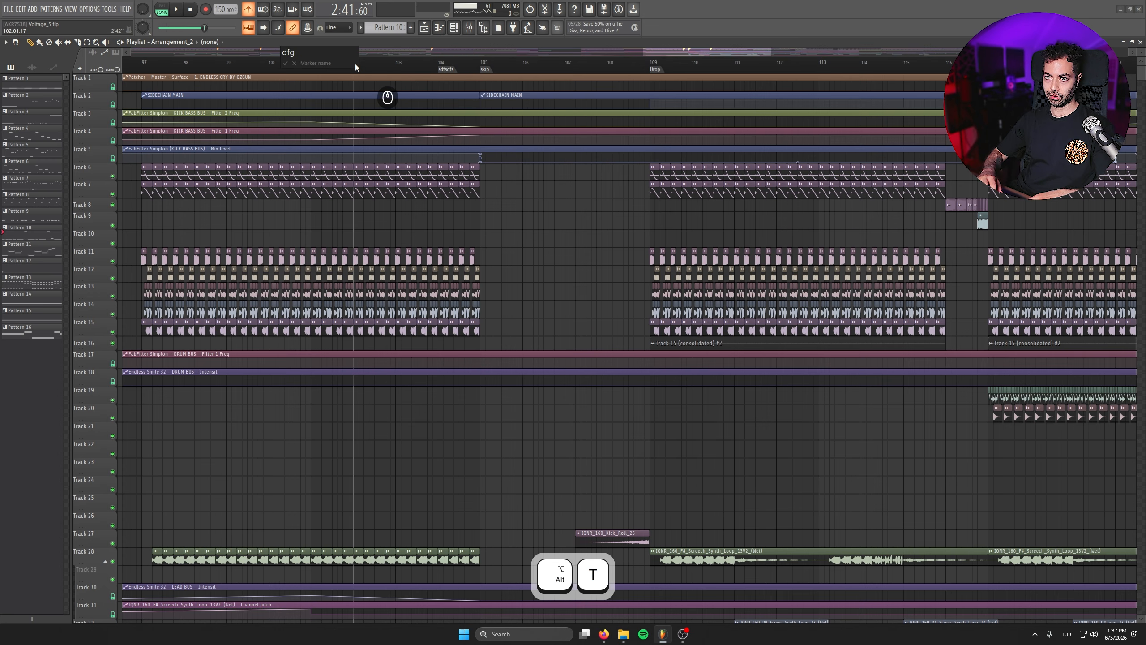
key("Return")
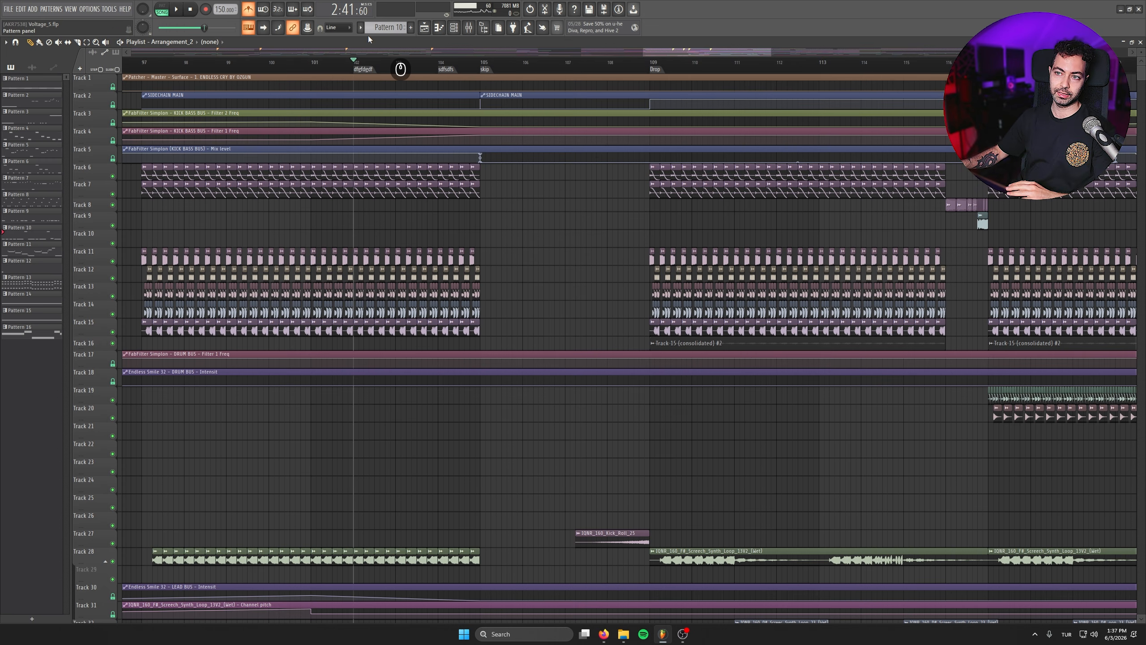
Rename Track 12, which holds the offbeat bass clips, as "Kick"
left_click(93, 256)
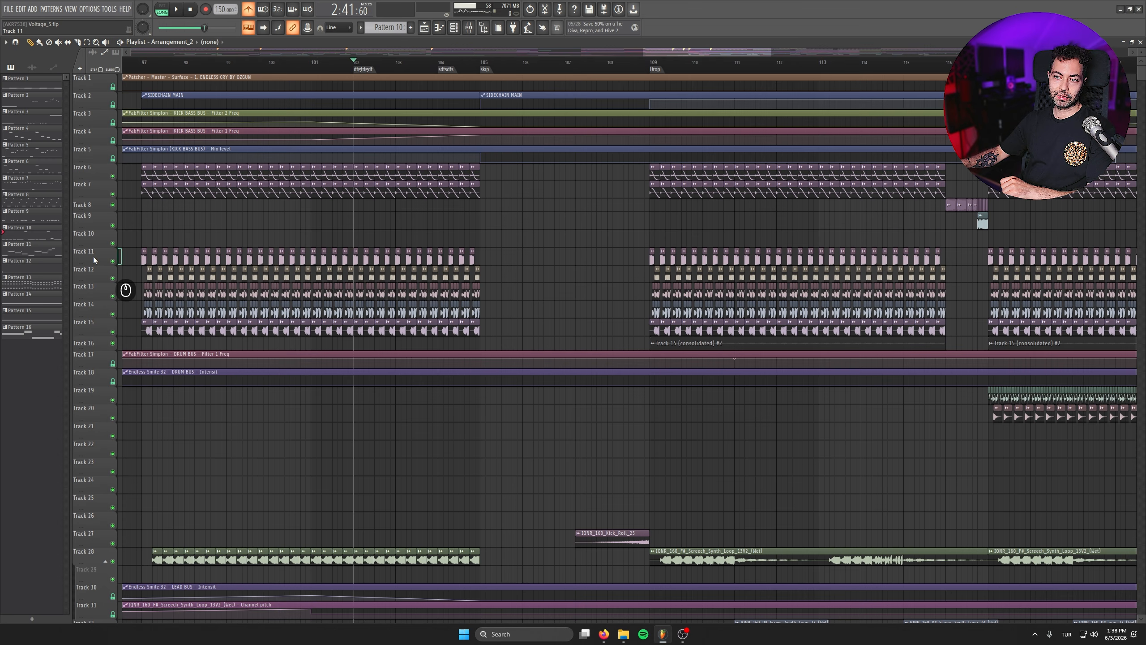
scroll(90, 257, "up", 5)
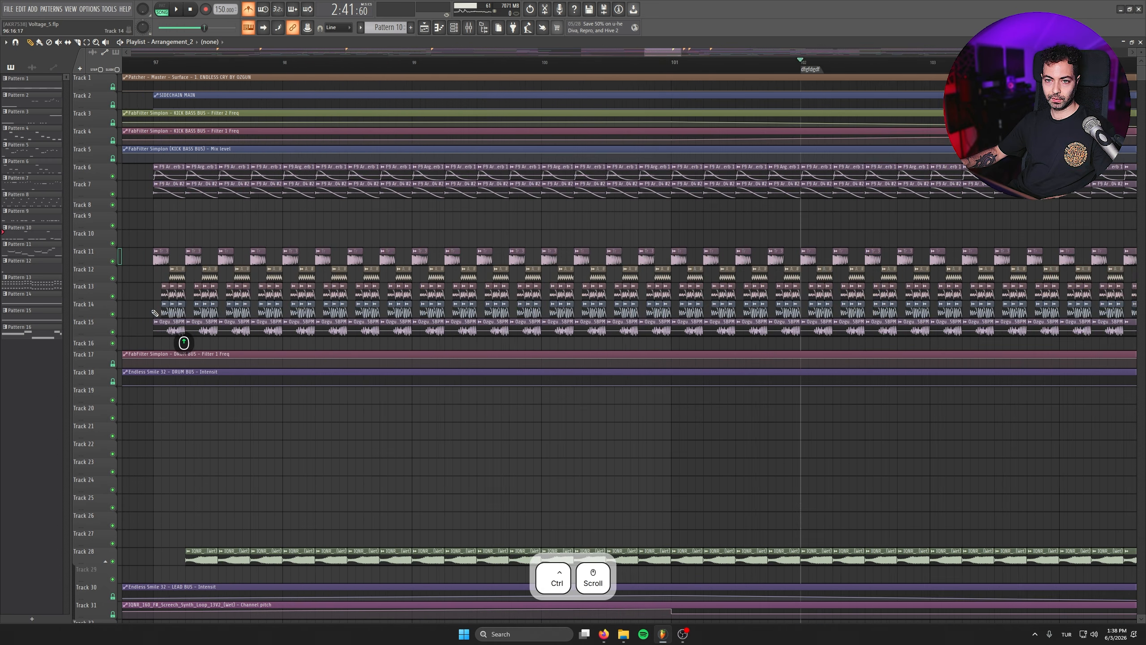
middle_click(98, 272)
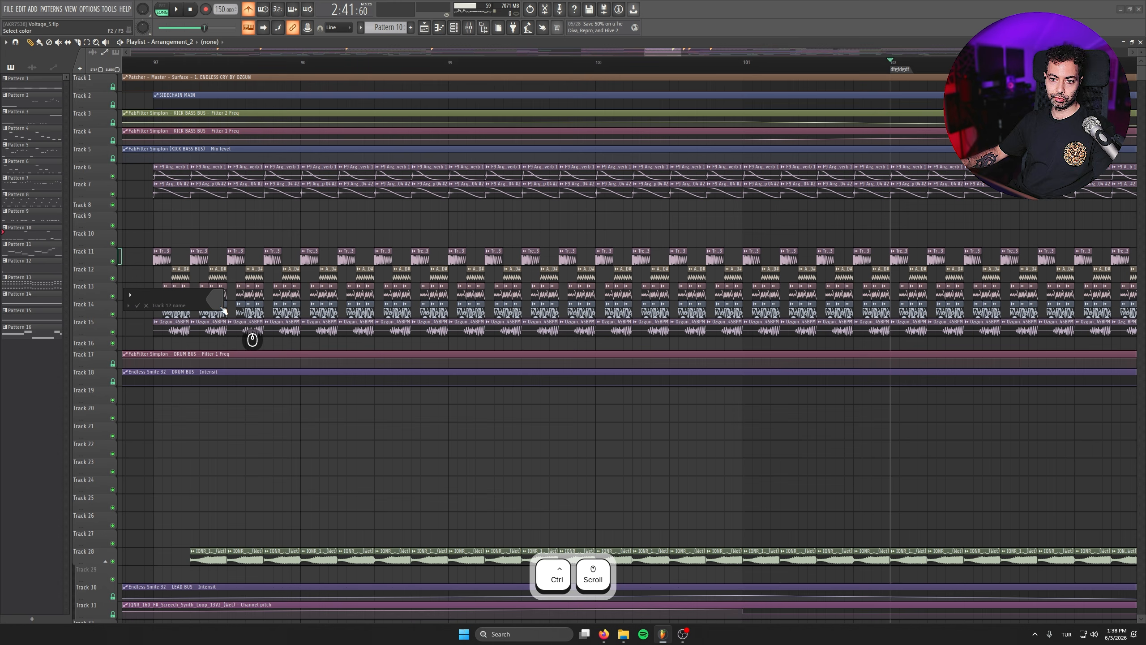
type("Ki")
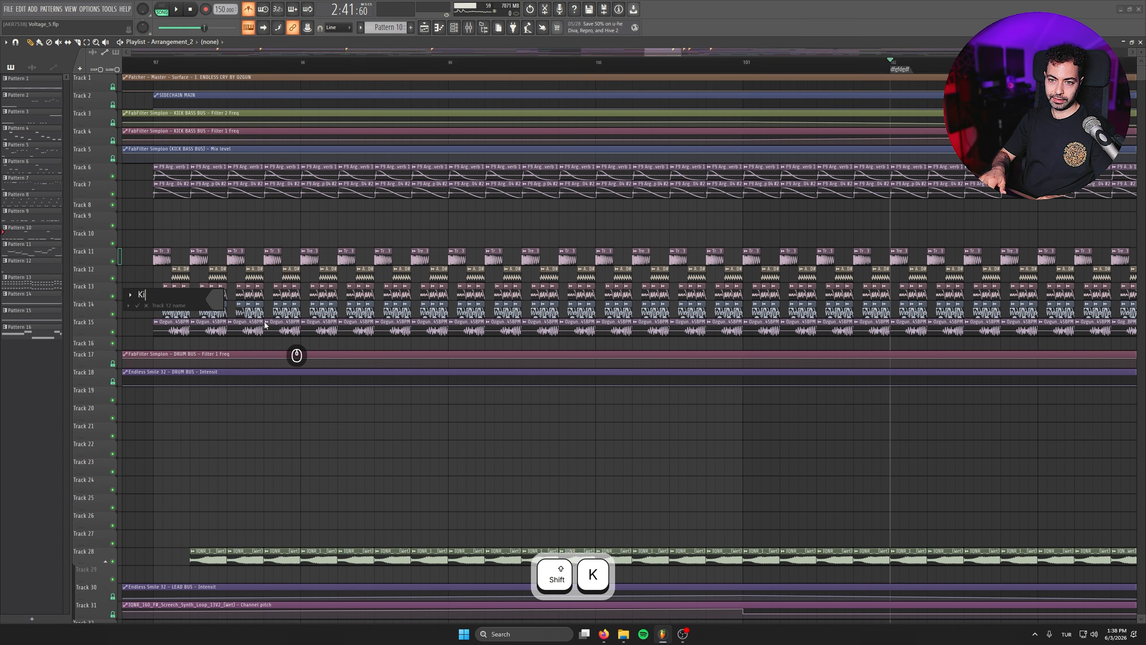
type("ck")
key("Return")
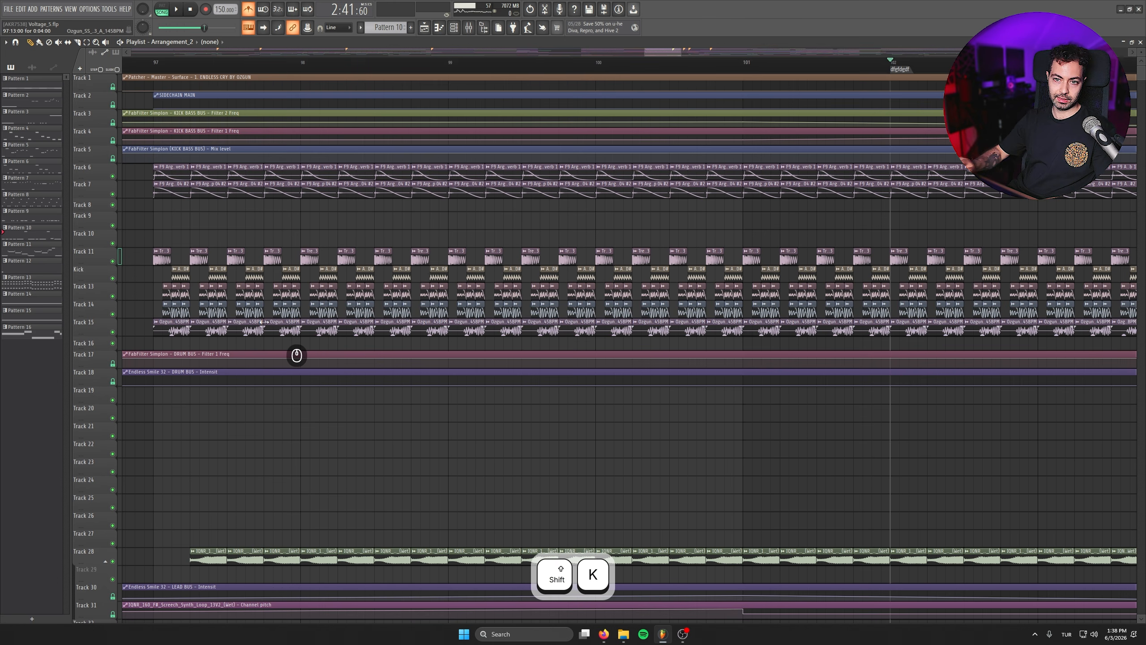
Auto name the clips on the Kick track after the track
right_click(105, 268)
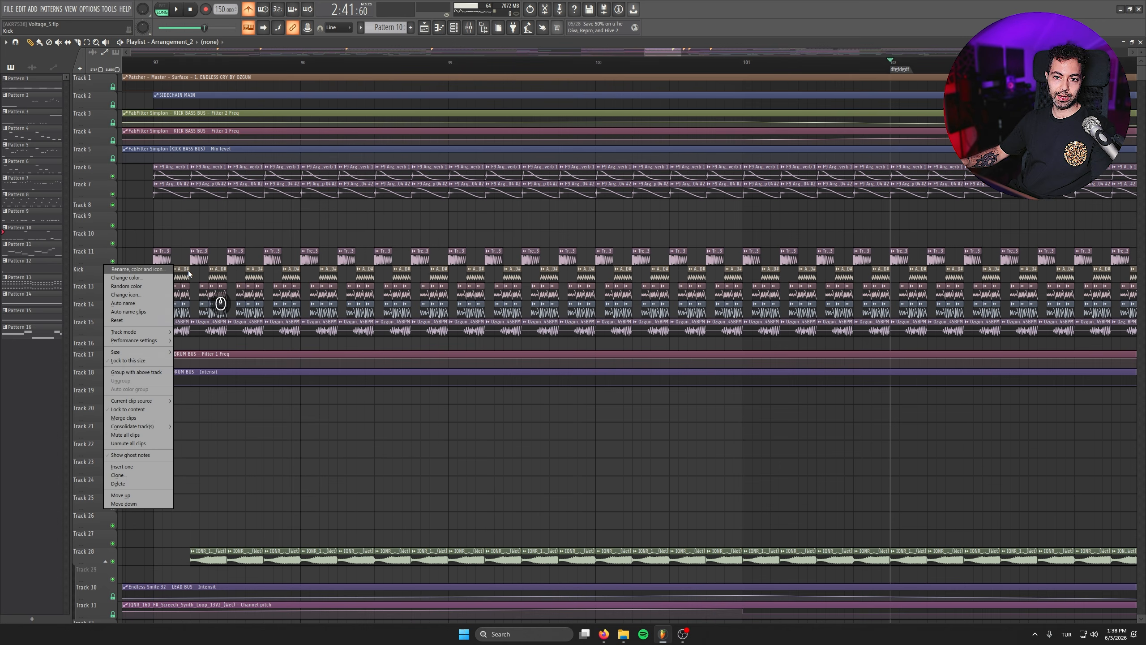
left_click(152, 313)
scroll(200, 323, "up", 5, "ctrl")
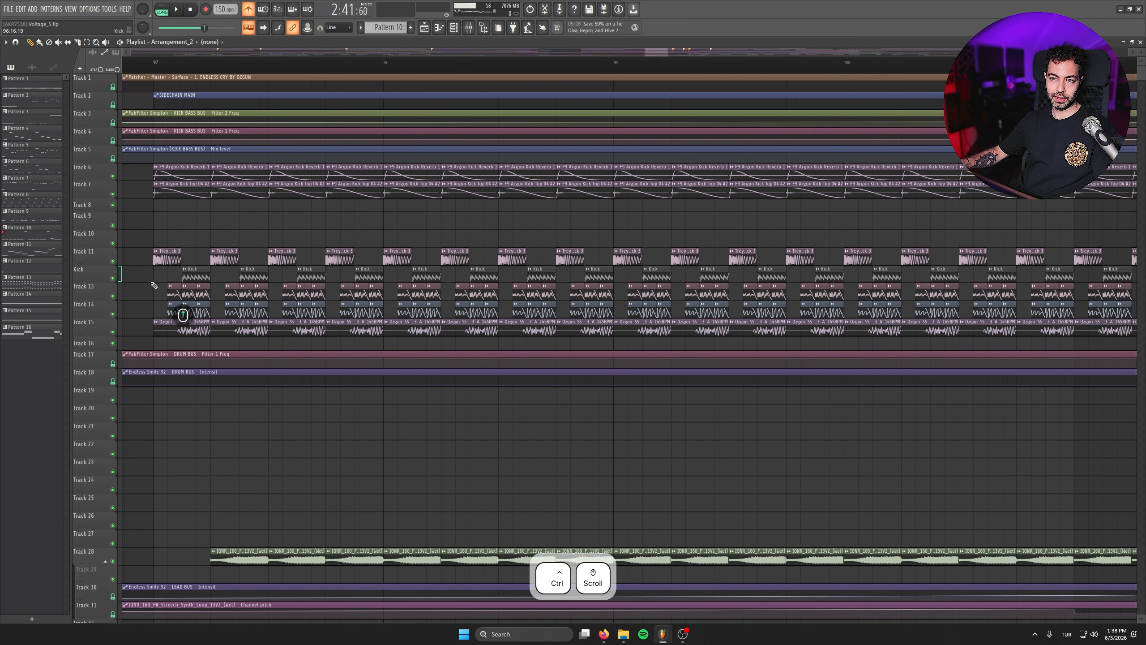
scroll(195, 282, "up", 3, "alt")
scroll(193, 276, "up", 3, "ctrl")
Select clips on the Kick track, and undo the selection, the clip auto naming and the track renaming
left_click_drag(189, 267, 605, 273, "ctrl")
key("ctrl+alt+z")
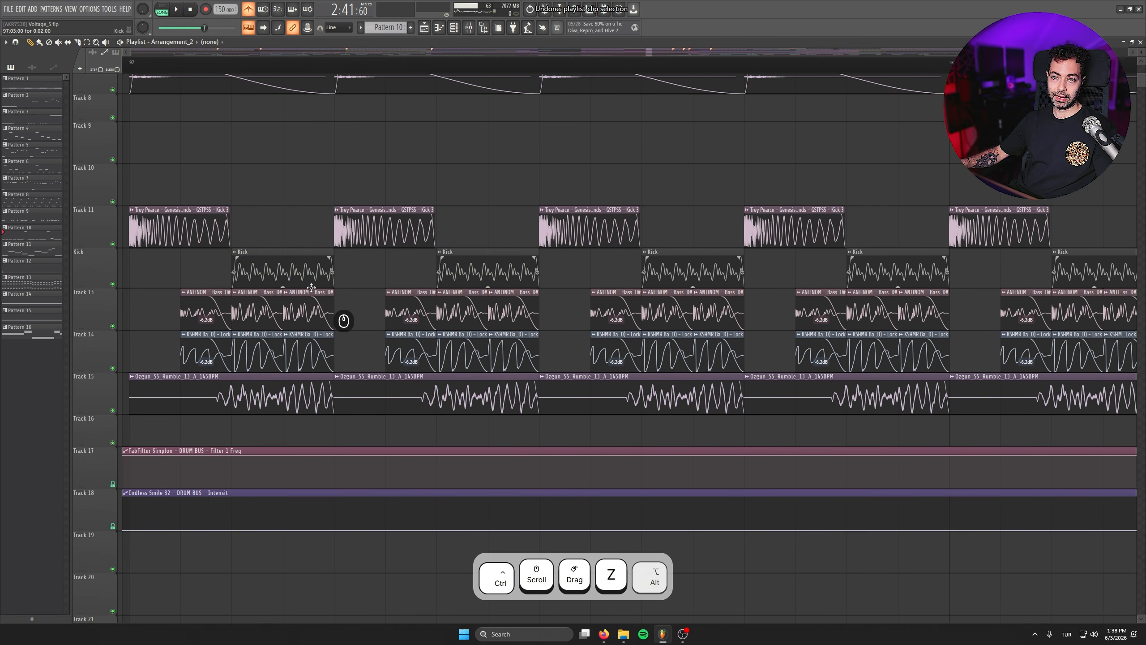
key("ctrl+alt+z")
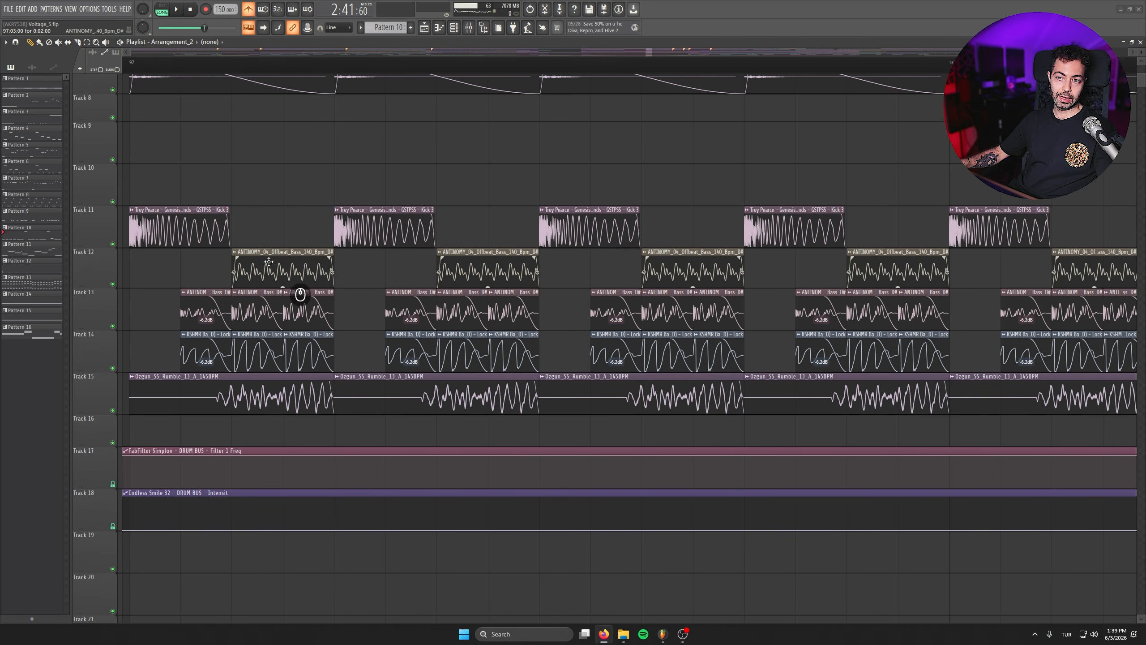
Auto name Track 12 after its ANTINOMY offbeat bass clips, and select the first clip on it
right_click(93, 263)
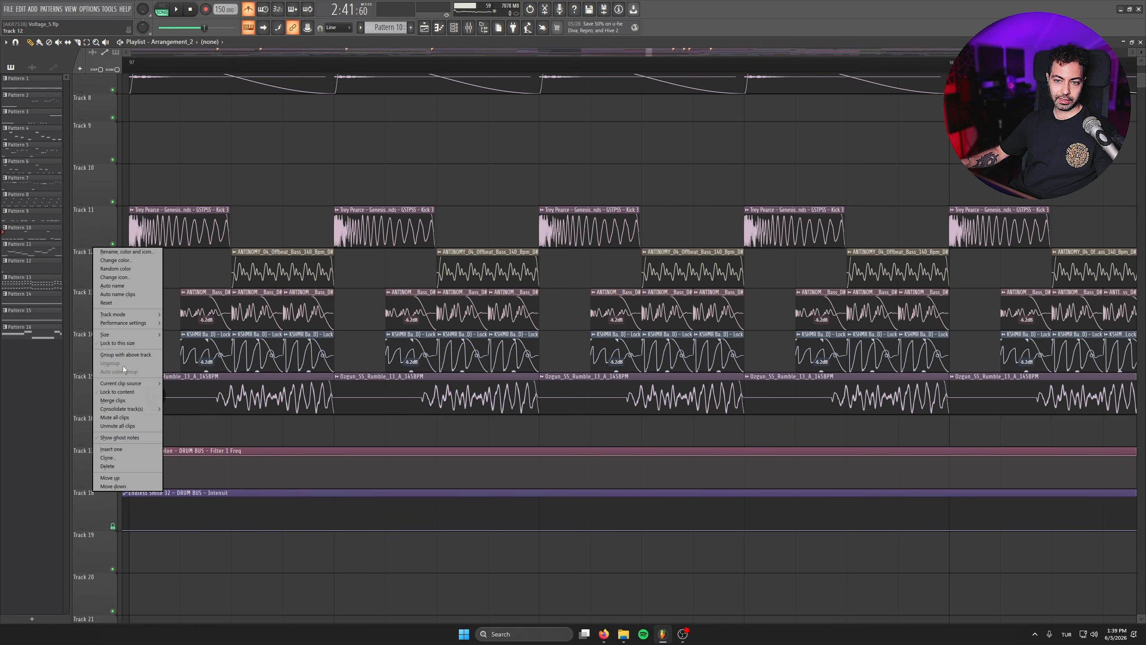
left_click(124, 286)
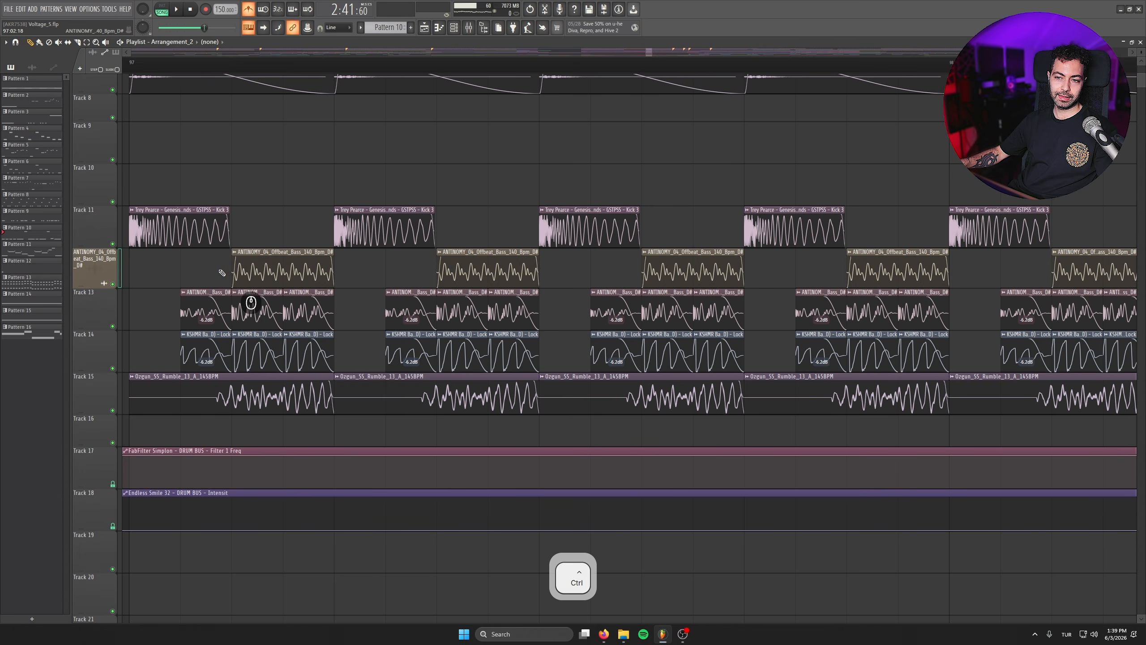
left_click_drag(204, 271, 327, 282)
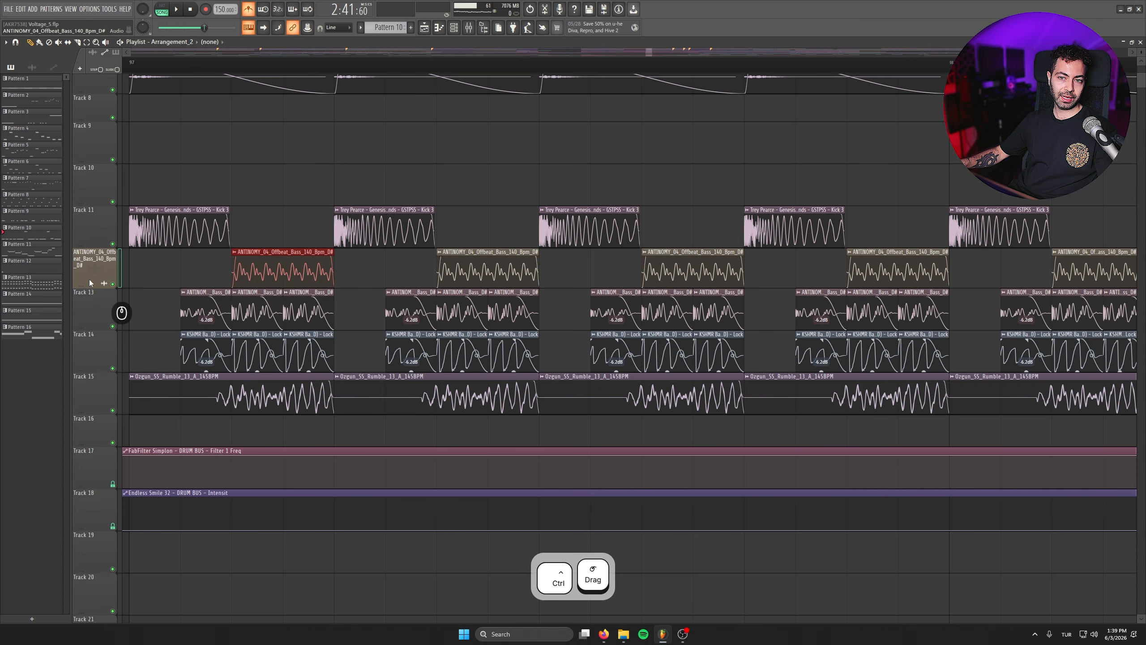
Auto name Track 13 and Track 11 after the audio clips they contain
right_click(88, 300)
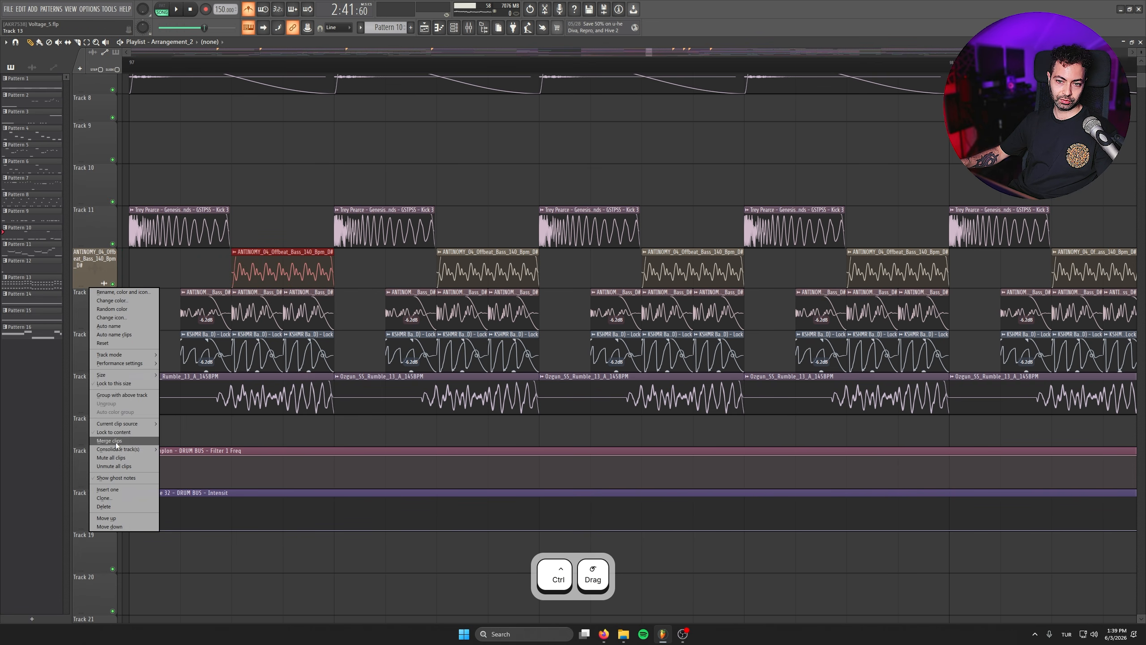
left_click(129, 343)
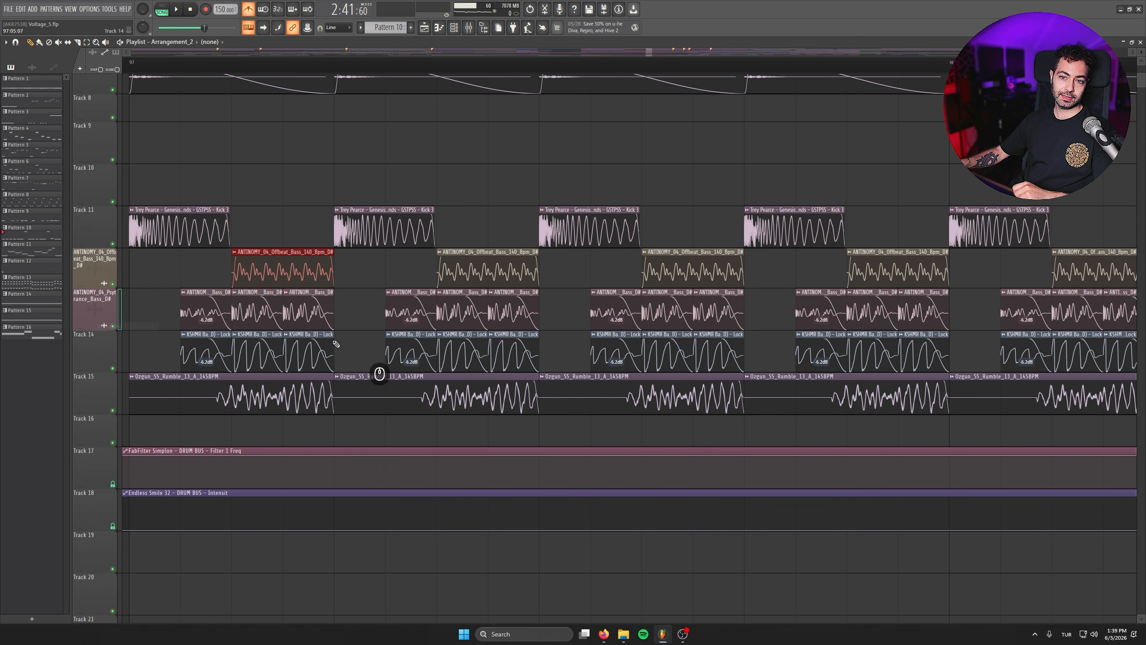
right_click(91, 219)
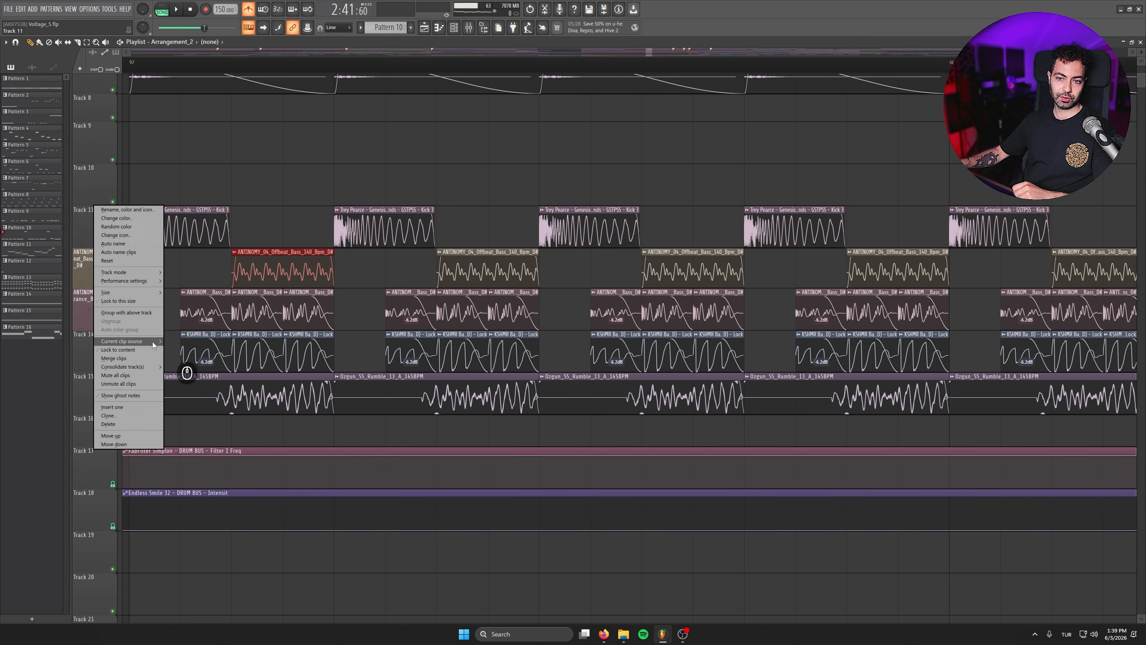
left_click(130, 252)
scroll(465, 252, "down", 5)
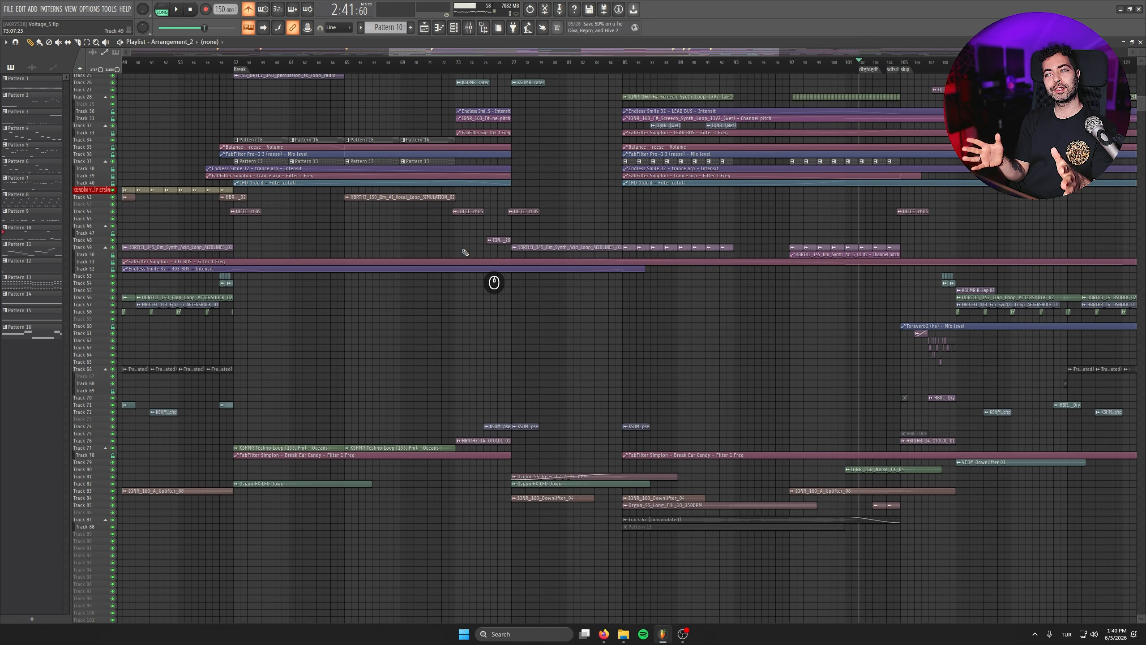